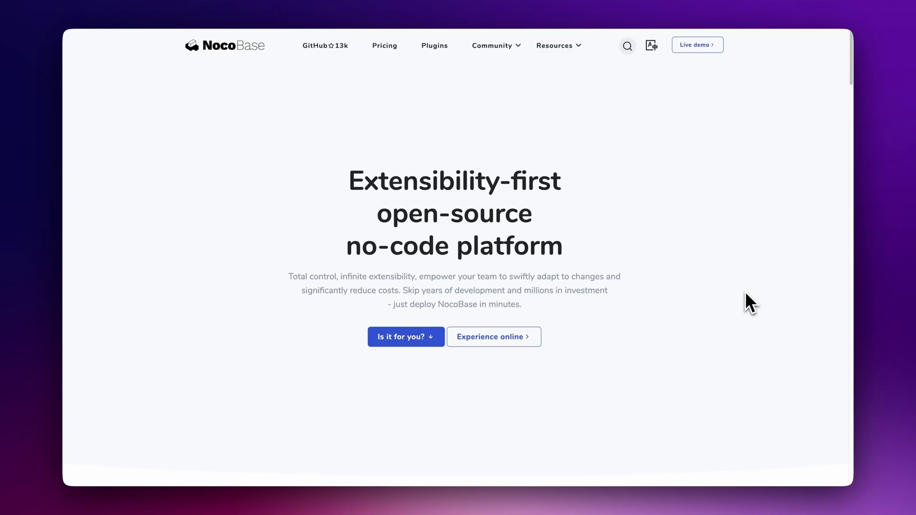
Step: Scroll the NocoBase homepage, then the Pricing edition comparison table down to the Supports rows
{"action": "scroll", "coordinate": [746, 294], "scroll_direction": "down", "scroll_amount": 10}
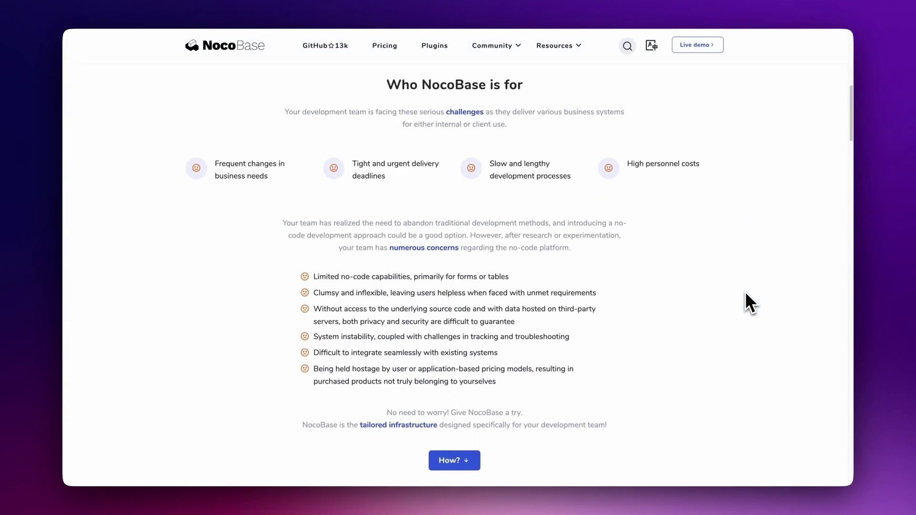
{"action": "scroll", "coordinate": [745, 294], "scroll_direction": "down", "scroll_amount": 10}
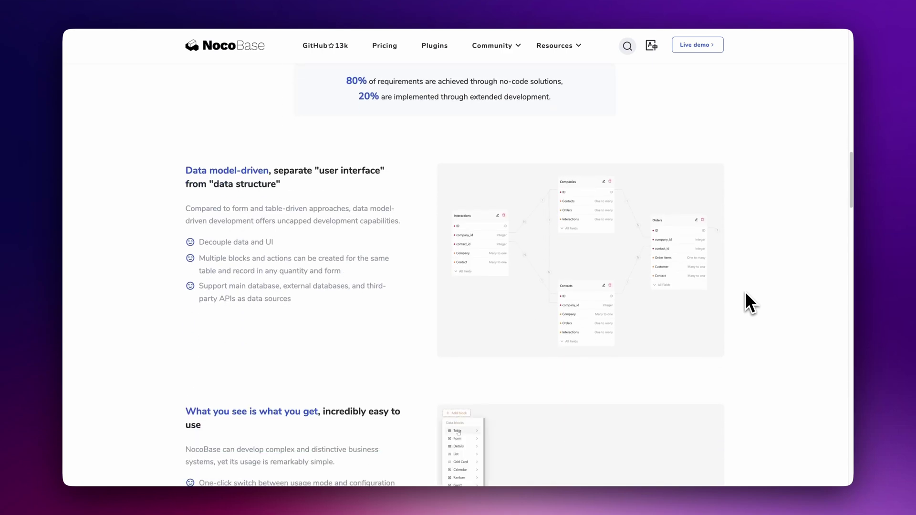
{"action": "scroll", "coordinate": [745, 293], "scroll_direction": "down", "scroll_amount": 5}
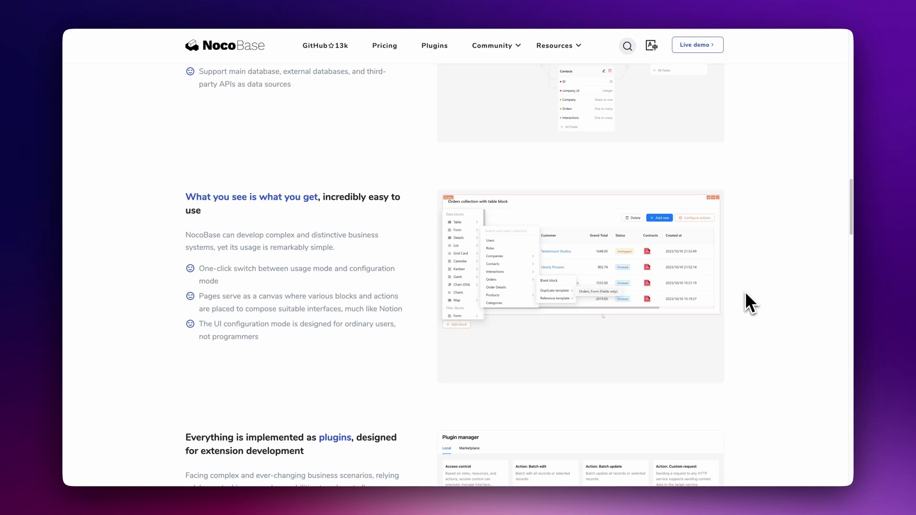
{"action": "scroll", "coordinate": [746, 292], "scroll_direction": "down", "scroll_amount": 5}
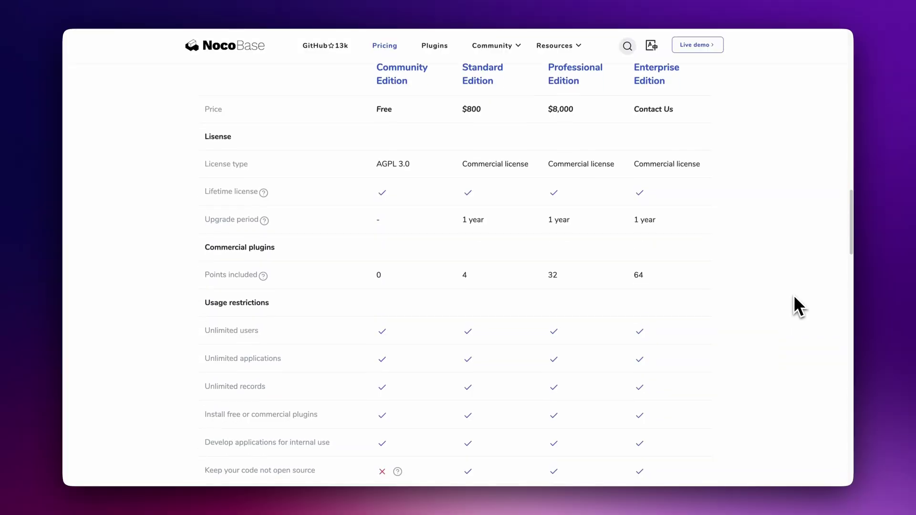
{"action": "scroll", "coordinate": [794, 298], "scroll_direction": "down", "scroll_amount": 1}
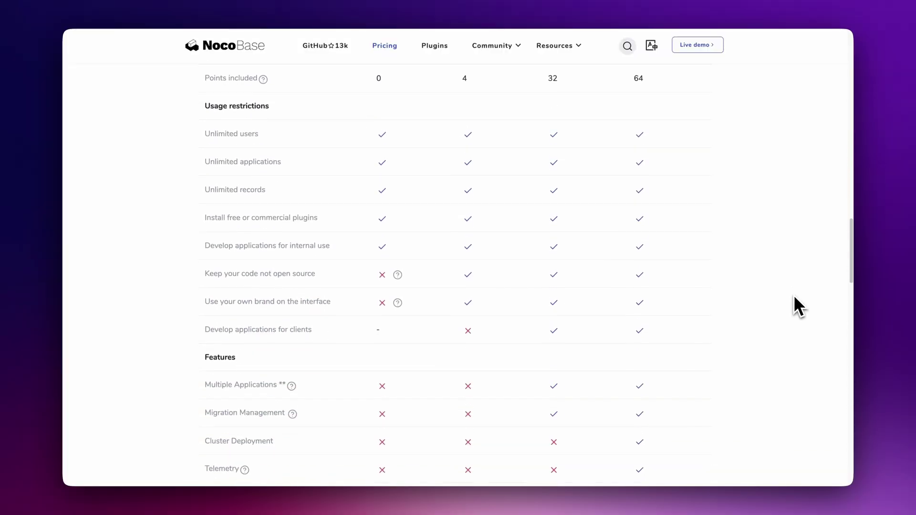
{"action": "scroll", "coordinate": [794, 298], "scroll_direction": "down", "scroll_amount": 3}
{"action": "scroll", "coordinate": [795, 299], "scroll_direction": "down", "scroll_amount": 5}
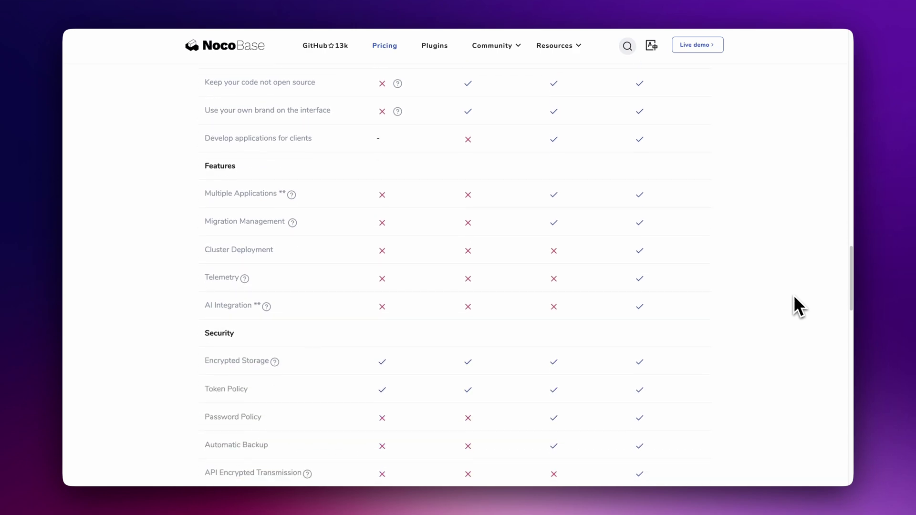
{"action": "scroll", "coordinate": [794, 296], "scroll_direction": "down", "scroll_amount": 1}
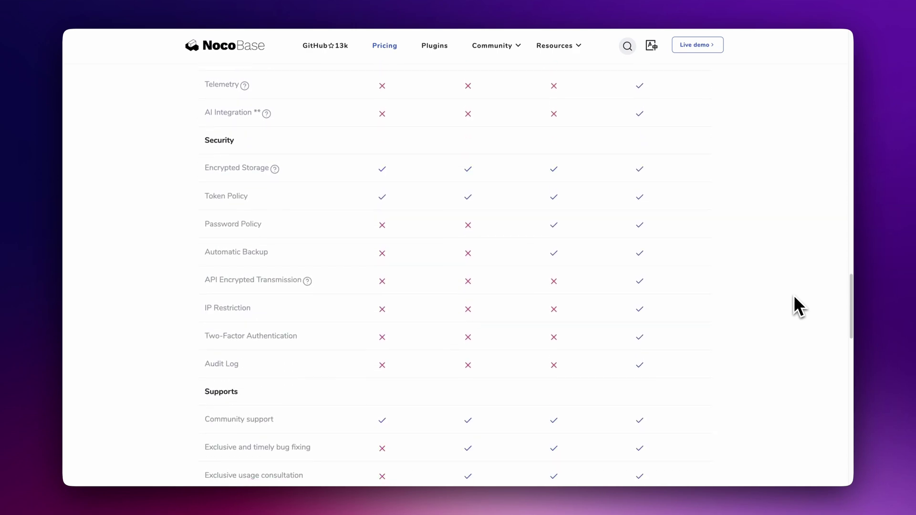
{"action": "scroll", "coordinate": [795, 296], "scroll_direction": "down", "scroll_amount": 5}
{"action": "scroll", "coordinate": [794, 305], "scroll_direction": "down", "scroll_amount": 1}
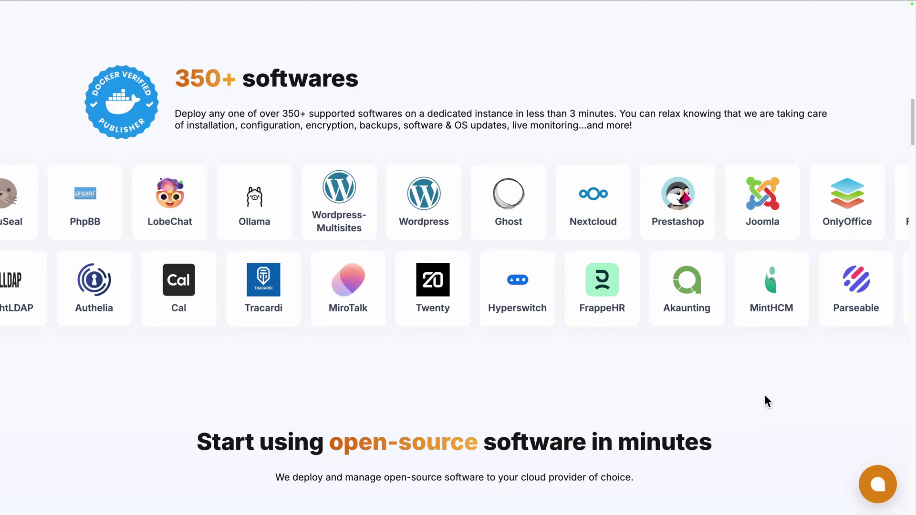
Step: Scroll through Elestio's landing page describing its managed open-source software offering
{"action": "scroll", "coordinate": [765, 397], "scroll_direction": "down", "scroll_amount": 7}
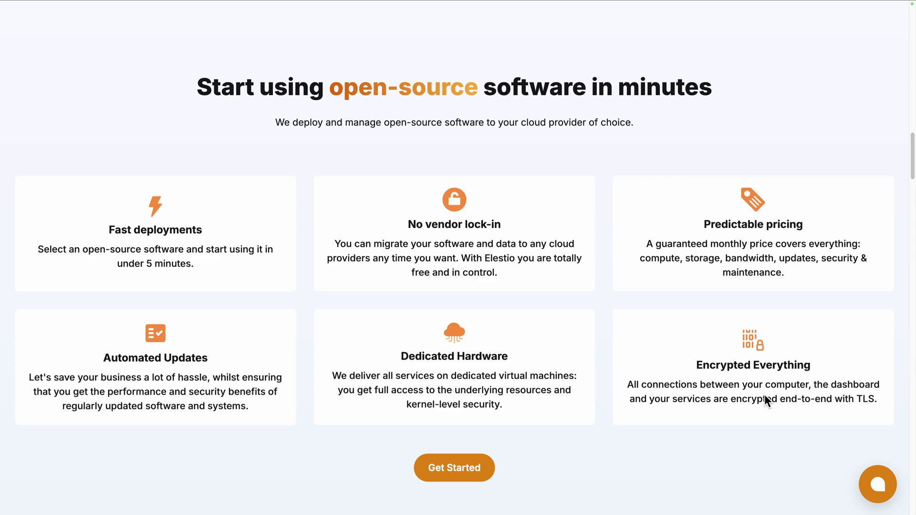
{"action": "scroll", "coordinate": [764, 394], "scroll_direction": "down", "scroll_amount": 10}
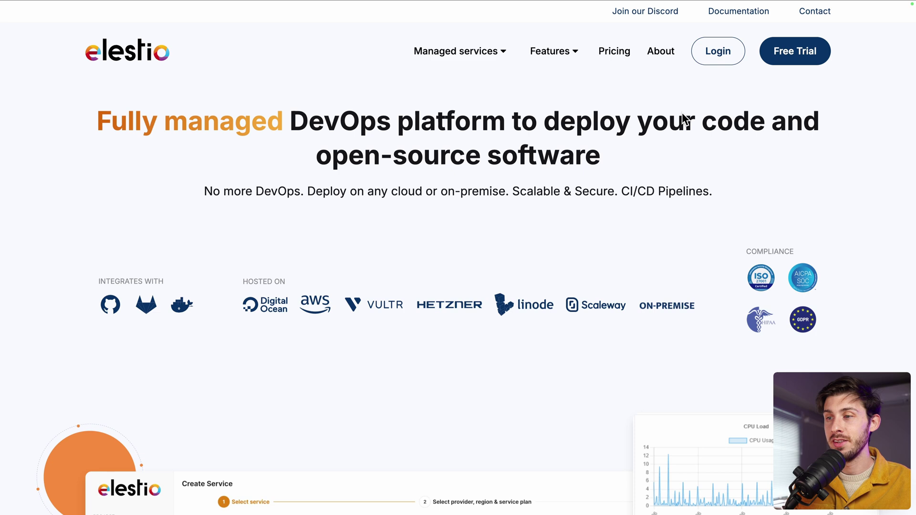
Step: Sign in to Elestio and choose NocoBase as the software for a new service
{"action": "left_click", "coordinate": [716, 51]}
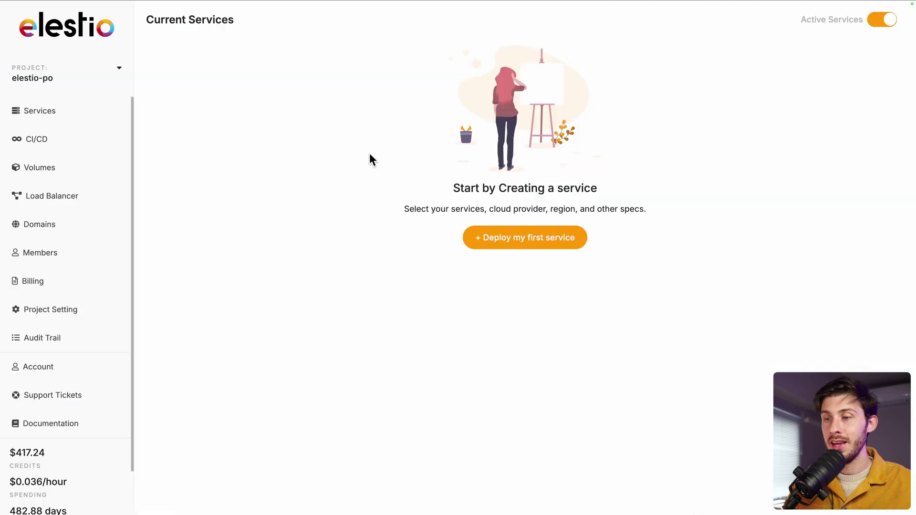
{"action": "left_click", "coordinate": [496, 241]}
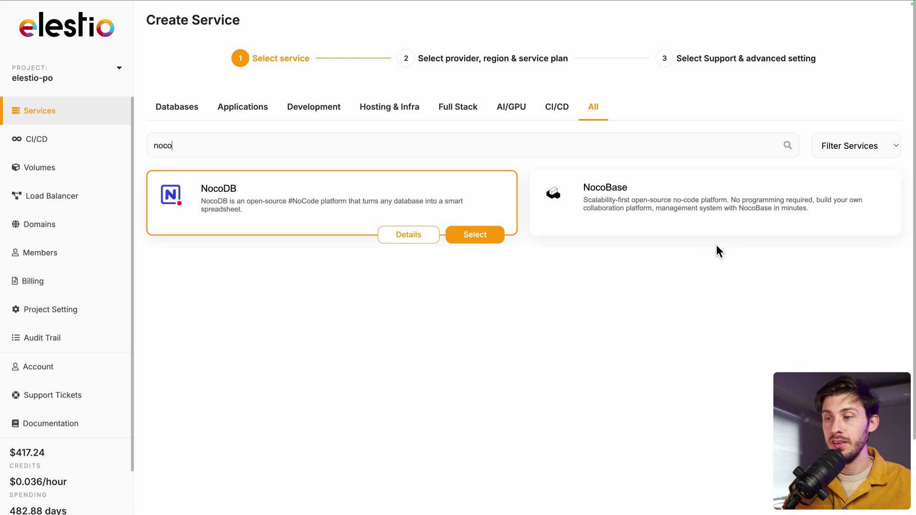
{"action": "left_click", "coordinate": [843, 233]}
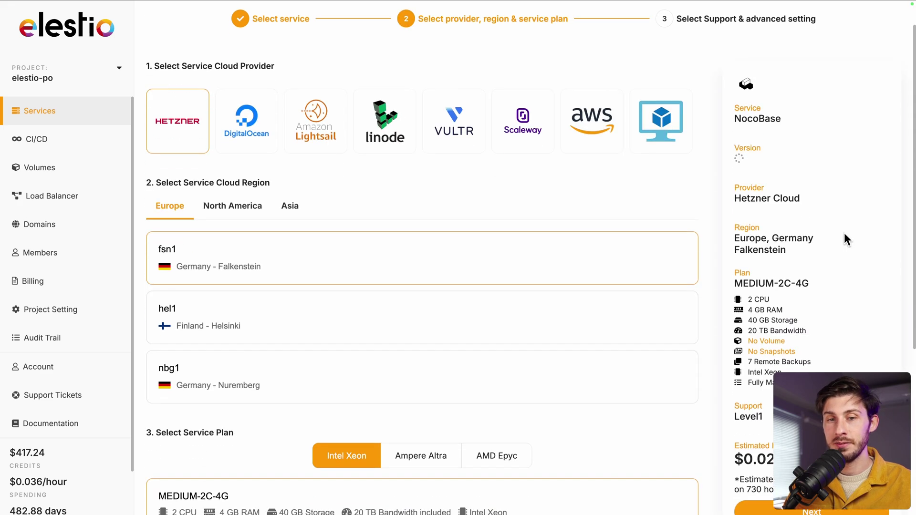
Step: Compare cloud providers, then settle on Hetzner Cloud with fsn1 and MEDIUM-2C-4G, and continue
{"action": "left_click", "coordinate": [253, 142]}
{"action": "left_click", "coordinate": [302, 139]}
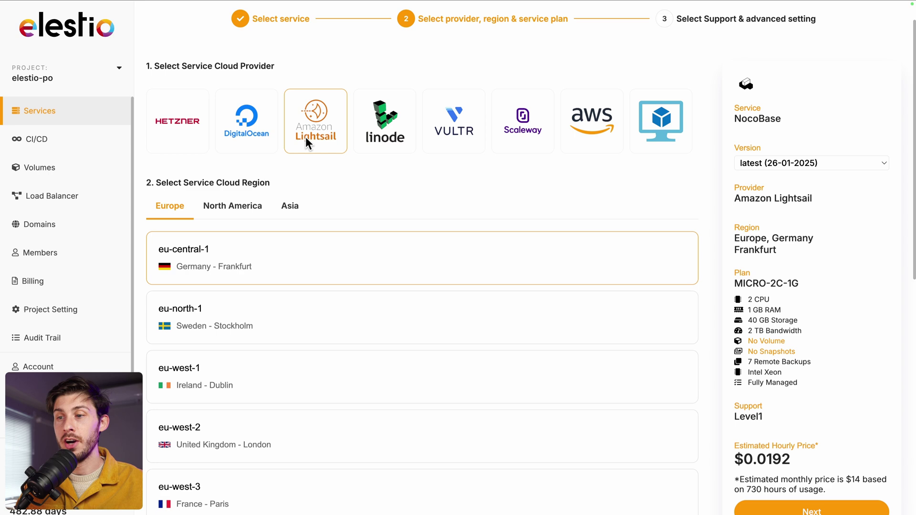
{"action": "left_click", "coordinate": [649, 138]}
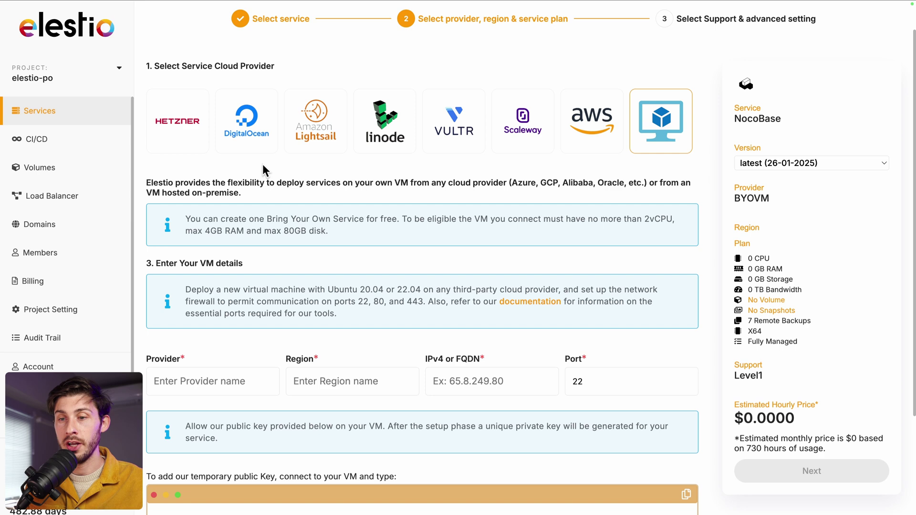
{"action": "left_click", "coordinate": [174, 128]}
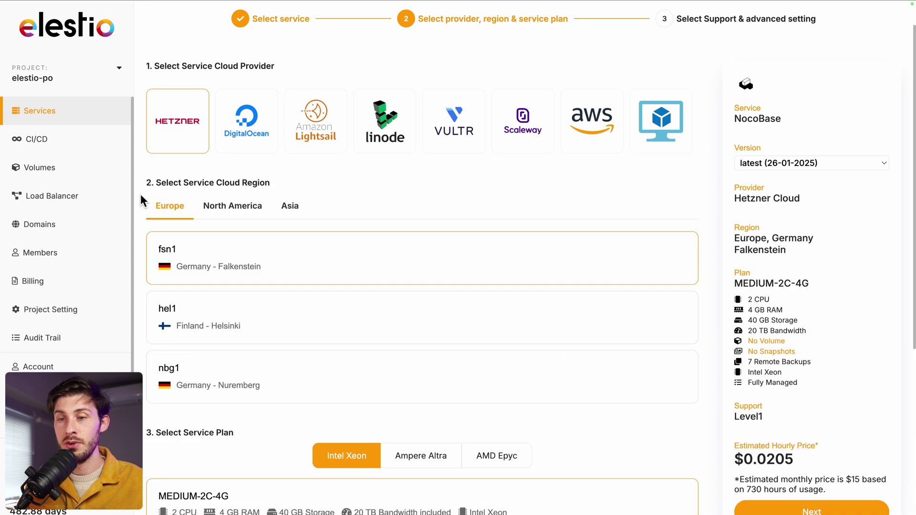
{"action": "scroll", "coordinate": [184, 345], "scroll_direction": "down", "scroll_amount": 5}
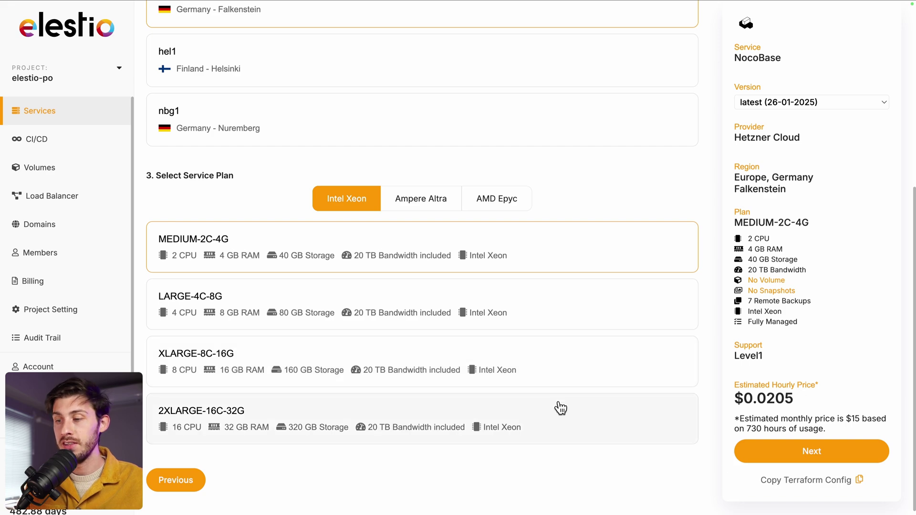
{"action": "left_click", "coordinate": [811, 450]}
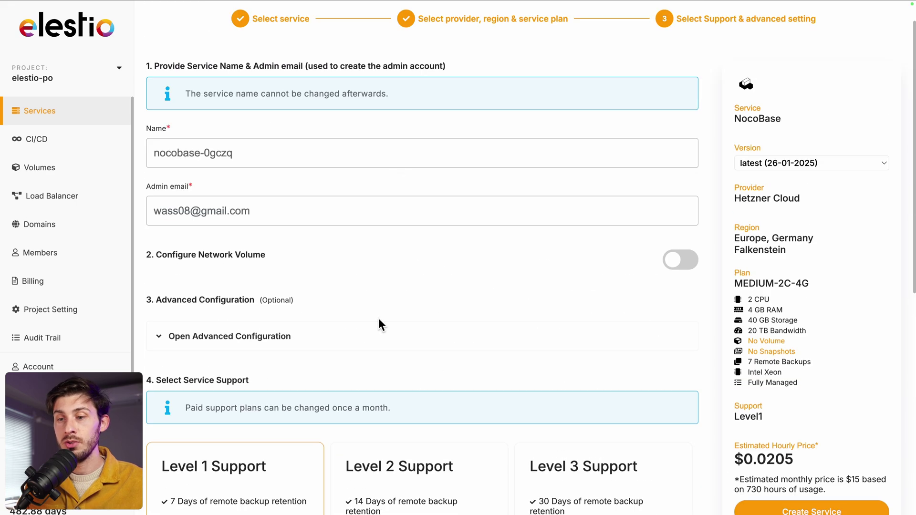
Step: Keep Level 1 Support and create the NocoBase service
{"action": "scroll", "coordinate": [379, 319], "scroll_direction": "down", "scroll_amount": 5}
{"action": "scroll", "coordinate": [379, 318], "scroll_direction": "down", "scroll_amount": 2}
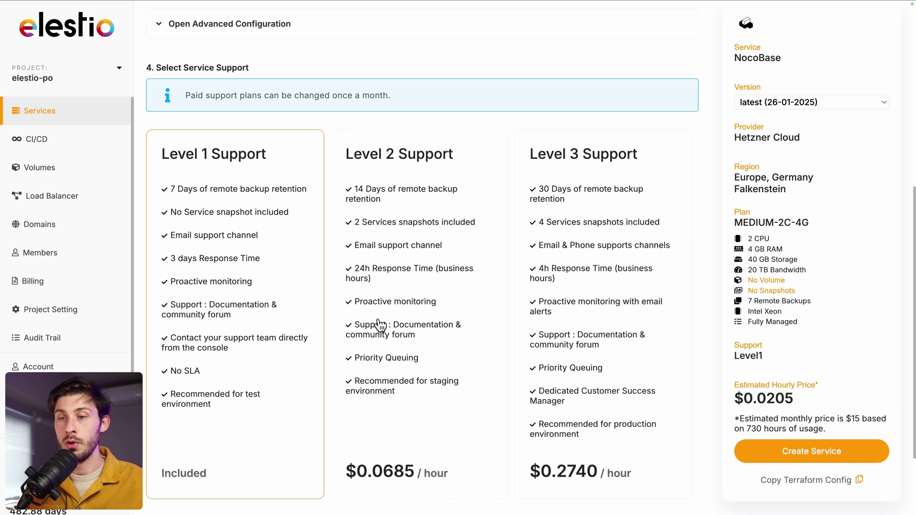
{"action": "scroll", "coordinate": [380, 326], "scroll_direction": "down", "scroll_amount": 1}
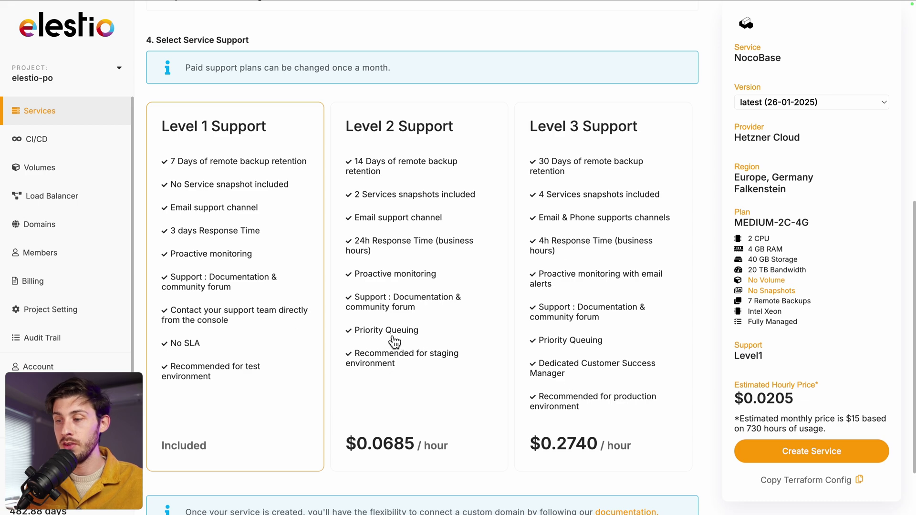
{"action": "left_click", "coordinate": [757, 458]}
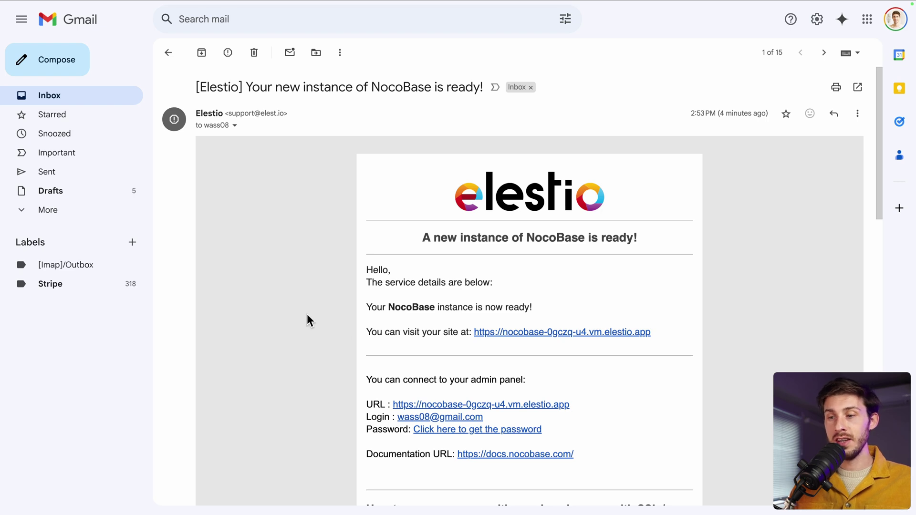
Step: Follow the instance-ready email to the service credentials and copy the admin password
{"action": "scroll", "coordinate": [307, 319], "scroll_direction": "down", "scroll_amount": 3}
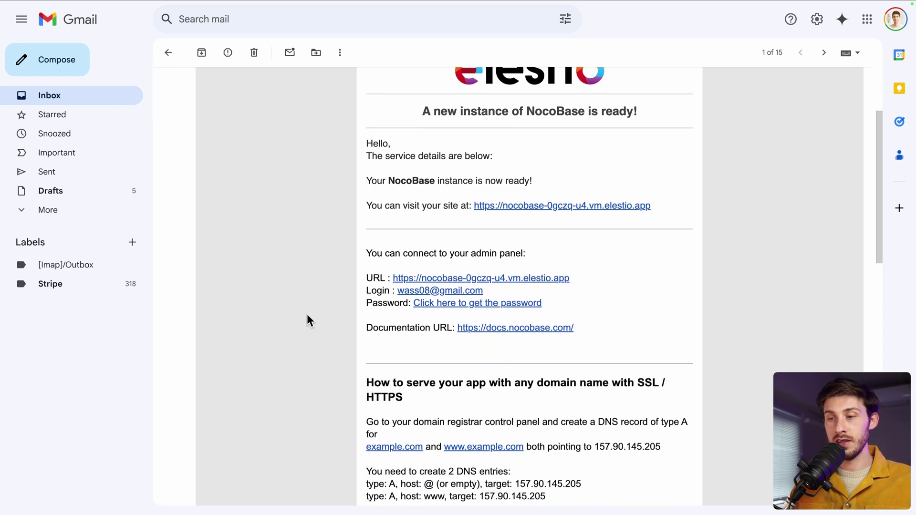
{"action": "left_click", "coordinate": [453, 304]}
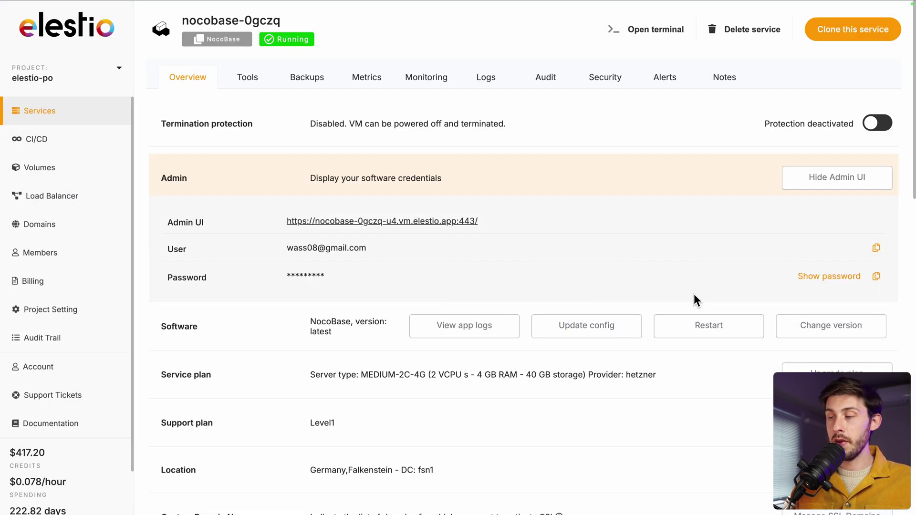
{"action": "left_click", "coordinate": [876, 279]}
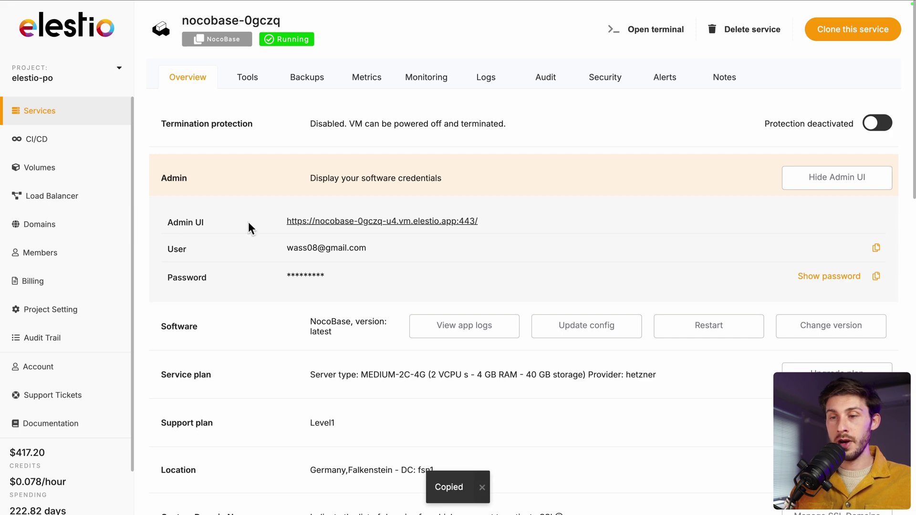
Step: Paste the copied admin password into the NocoBase sign-in form and sign in
{"action": "left_click", "coordinate": [334, 223]}
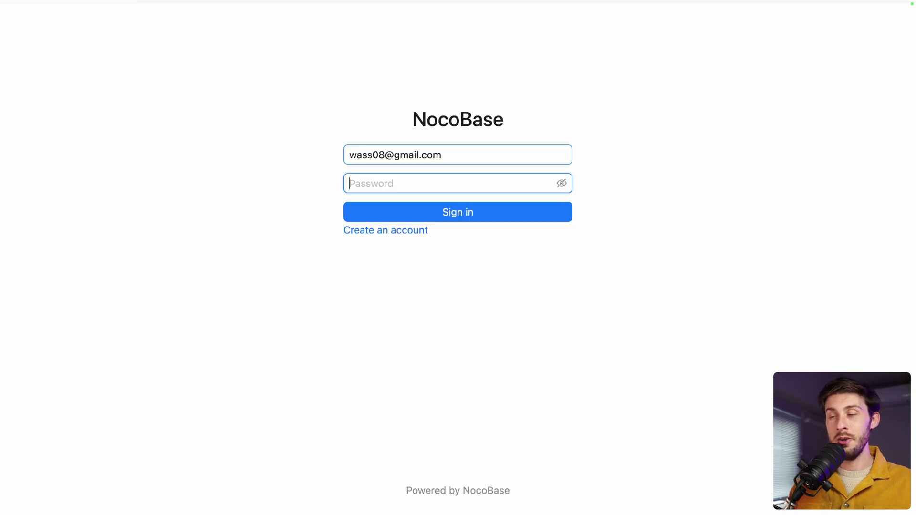
{"action": "key", "text": "super+v"}
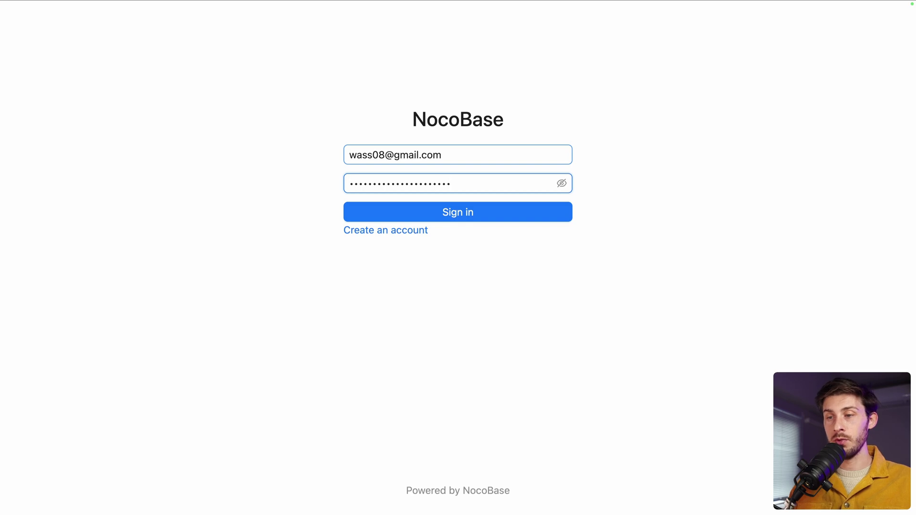
{"action": "left_click", "coordinate": [404, 211]}
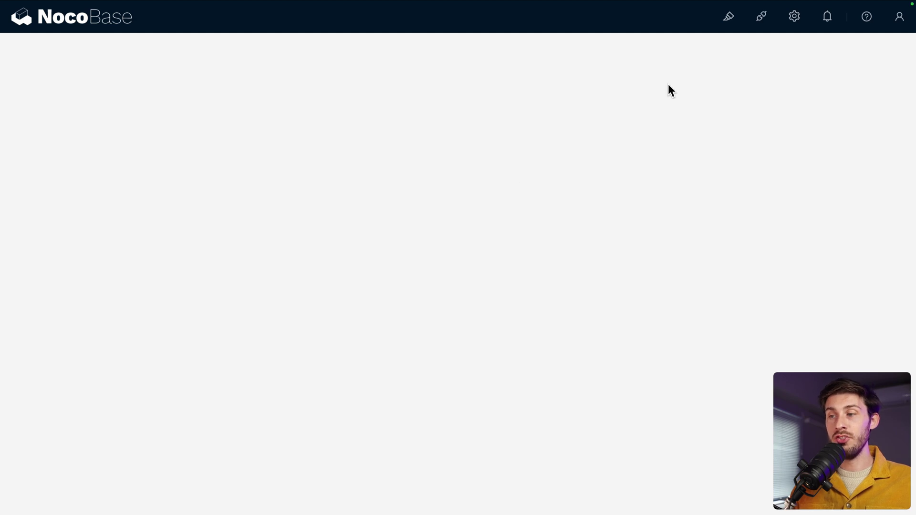
Step: Turn on UI editing and add a top-menu page titled 'Leave a review'
{"action": "left_click", "coordinate": [729, 24]}
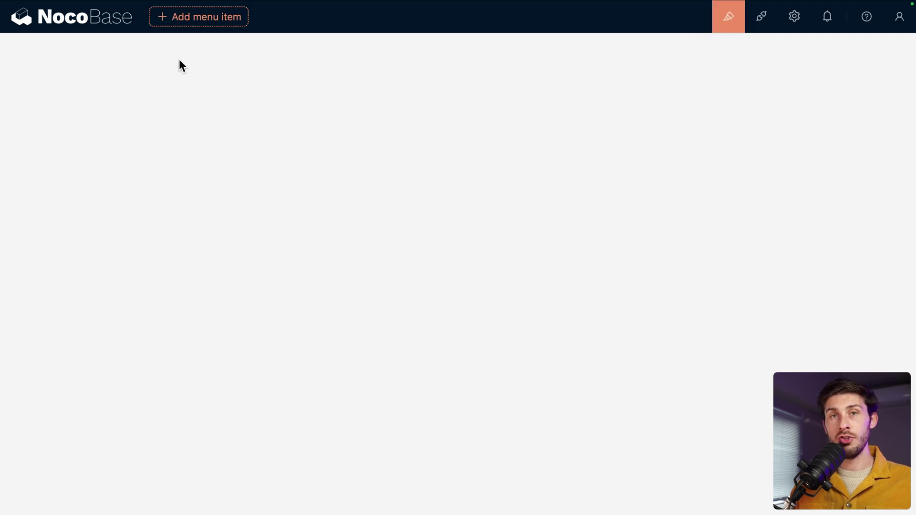
{"action": "mouse_move", "coordinate": [191, 25]}
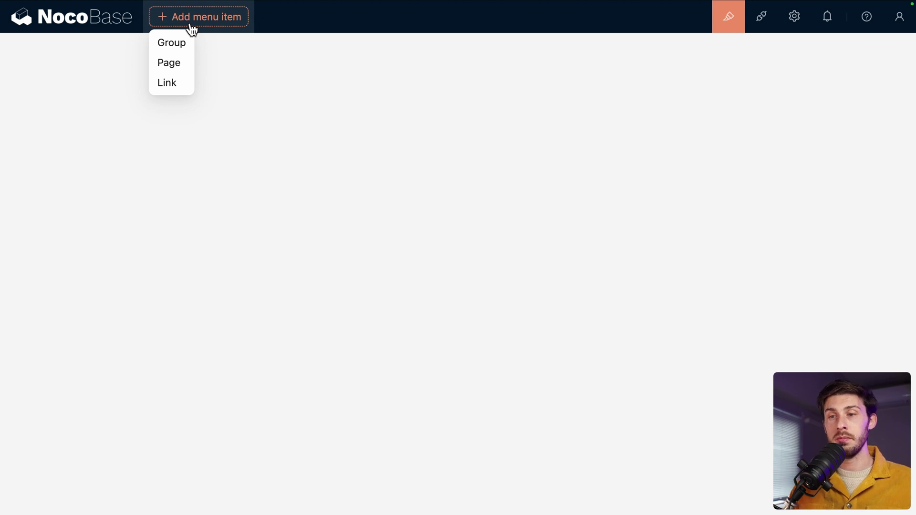
{"action": "left_click", "coordinate": [170, 62]}
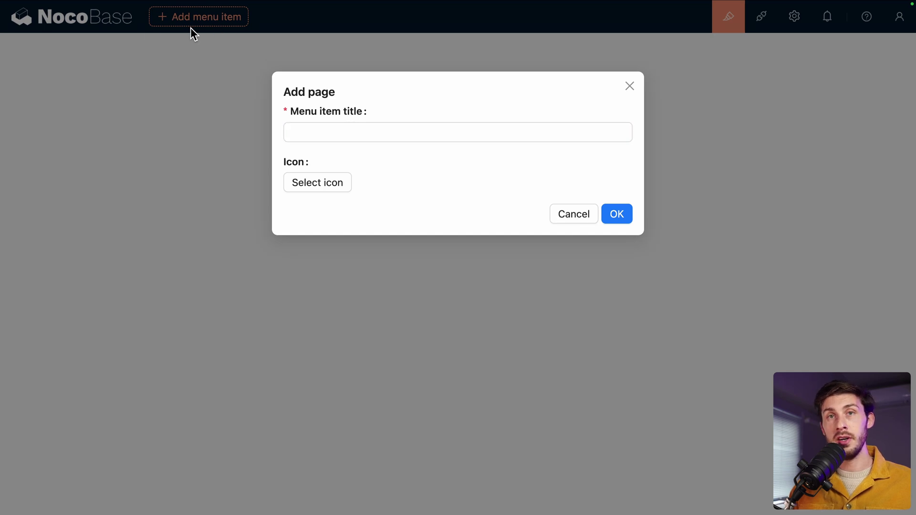
{"action": "left_click", "coordinate": [313, 132]}
{"action": "type", "text": "Le"}
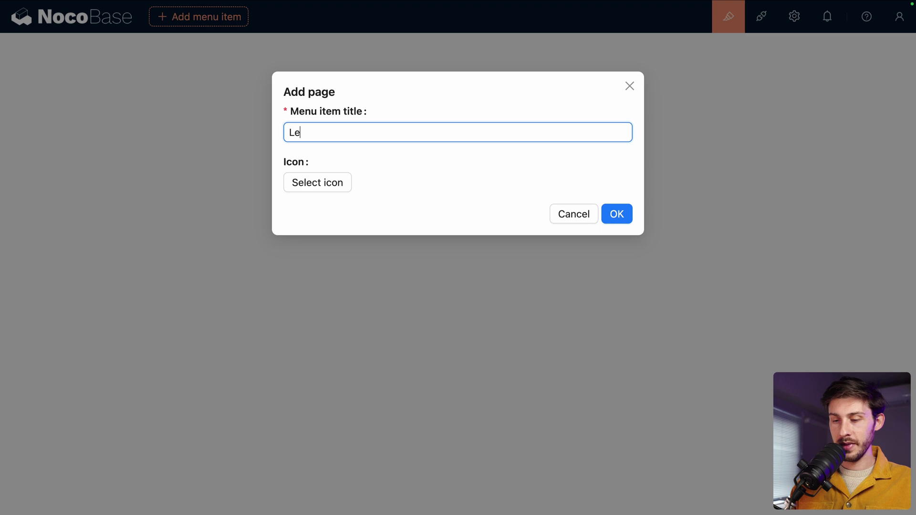
{"action": "type", "text": "ave a review"}
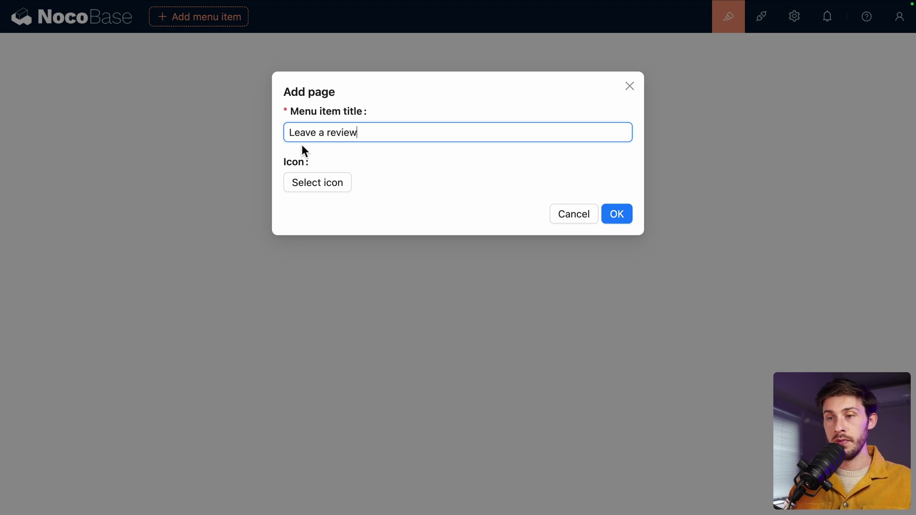
Step: Give the page the pencil icon found by searching 'edit', and create it
{"action": "left_click", "coordinate": [292, 183]}
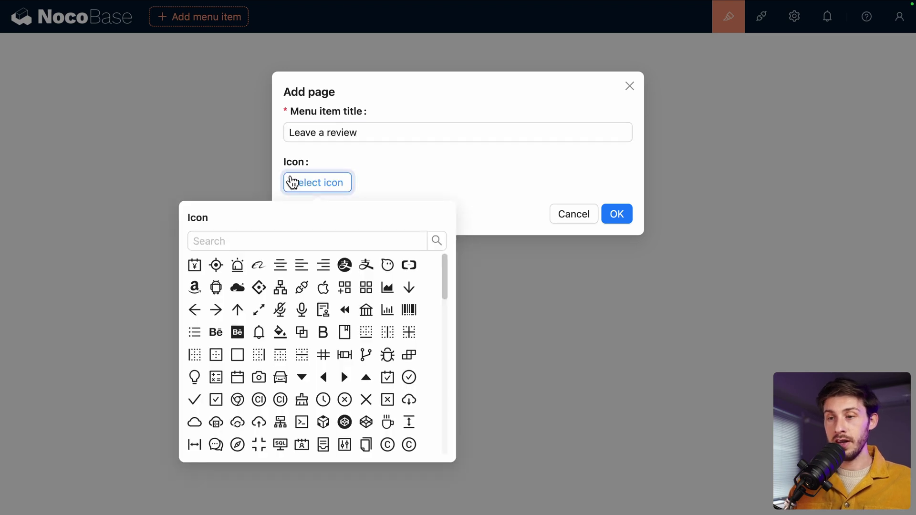
{"action": "left_click", "coordinate": [274, 242]}
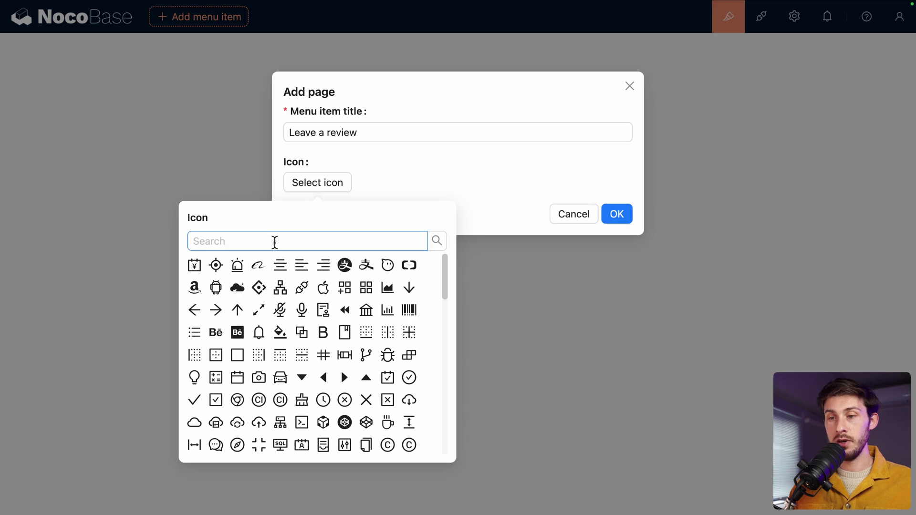
{"action": "type", "text": "edit"}
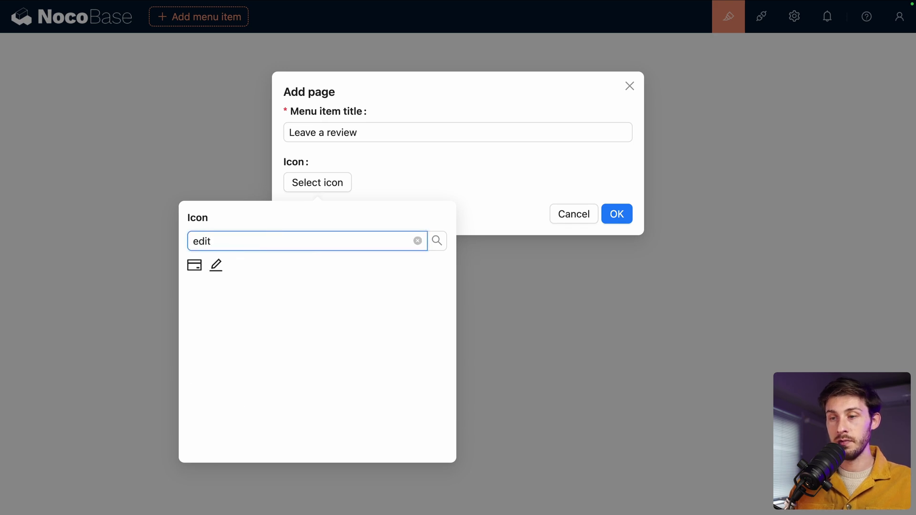
{"action": "left_click", "coordinate": [216, 266]}
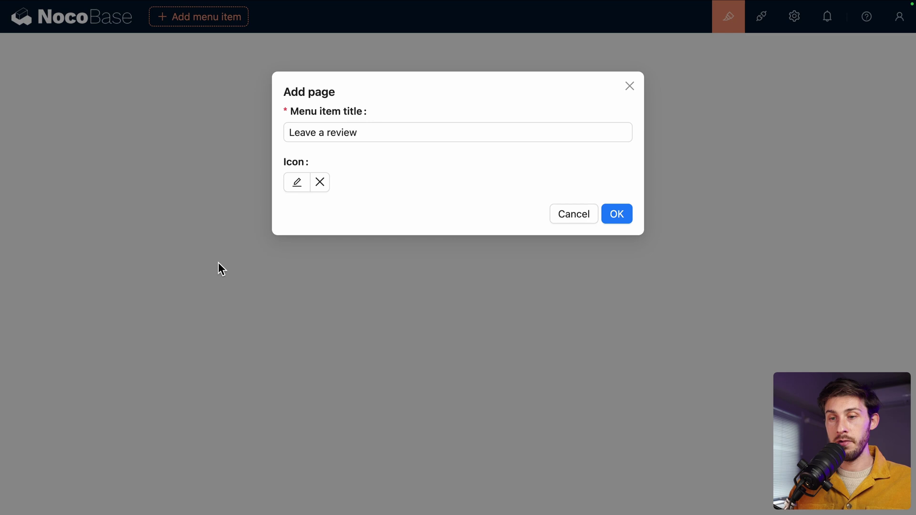
{"action": "left_click", "coordinate": [617, 213]}
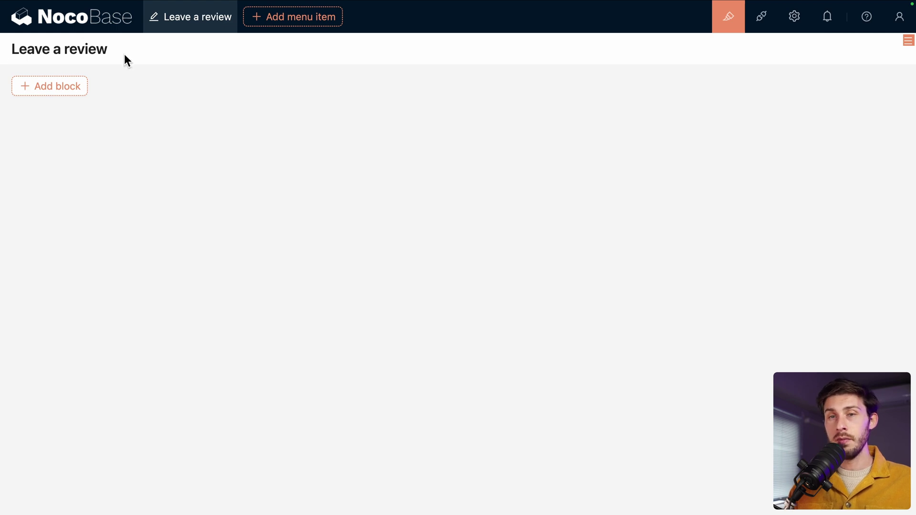
{"action": "mouse_move", "coordinate": [65, 87]}
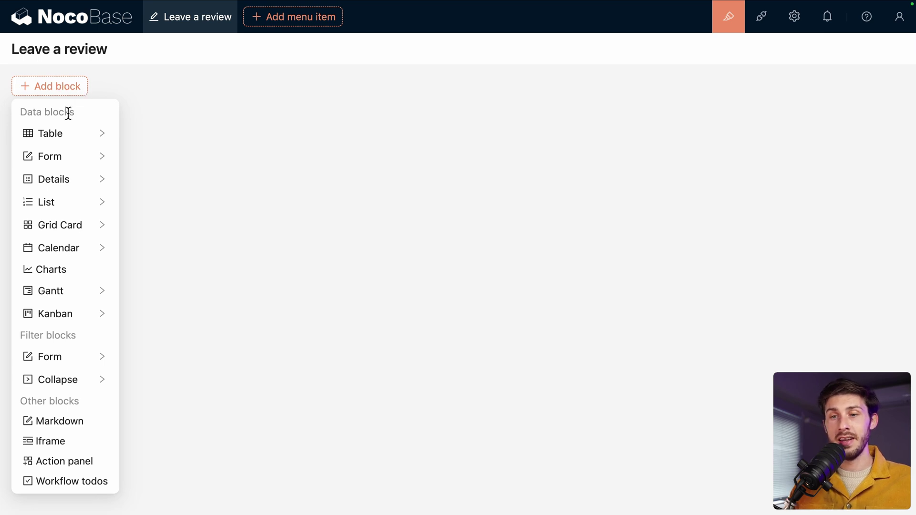
{"action": "mouse_move", "coordinate": [58, 167]}
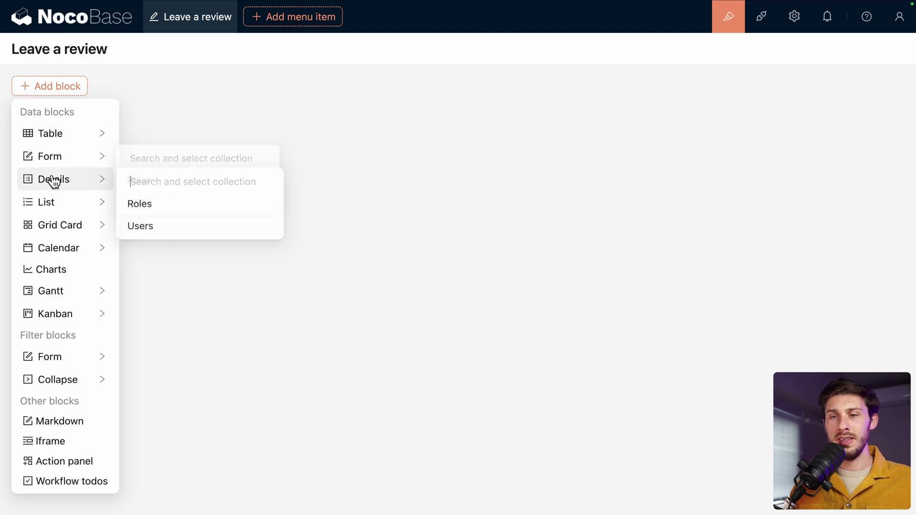
{"action": "mouse_move", "coordinate": [56, 238]}
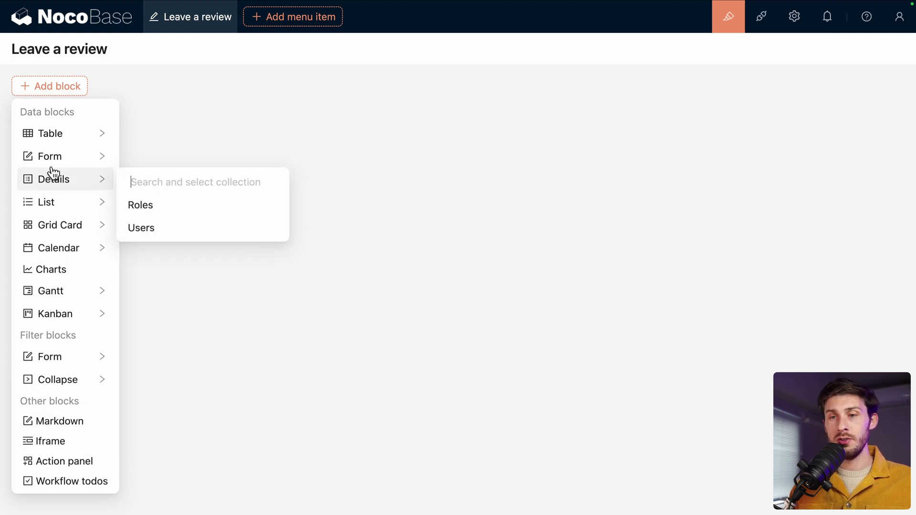
{"action": "mouse_move", "coordinate": [59, 165]}
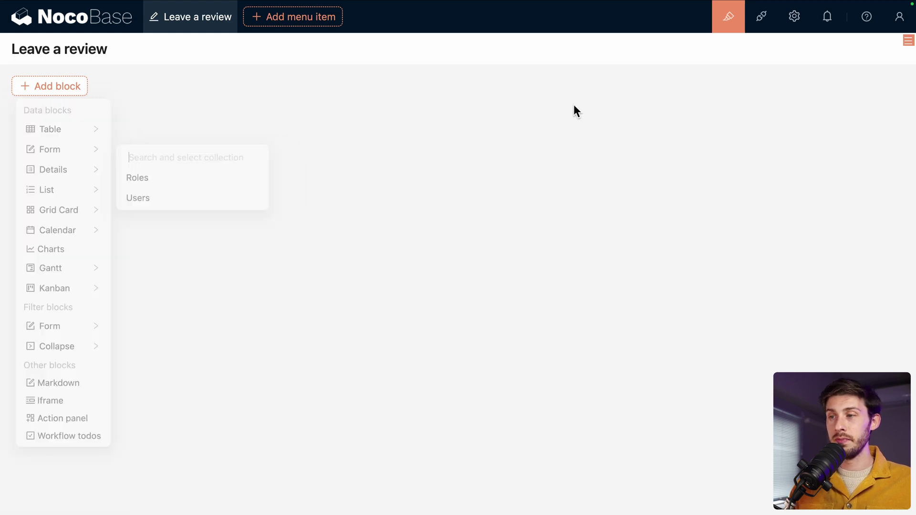
{"action": "mouse_move", "coordinate": [792, 20]}
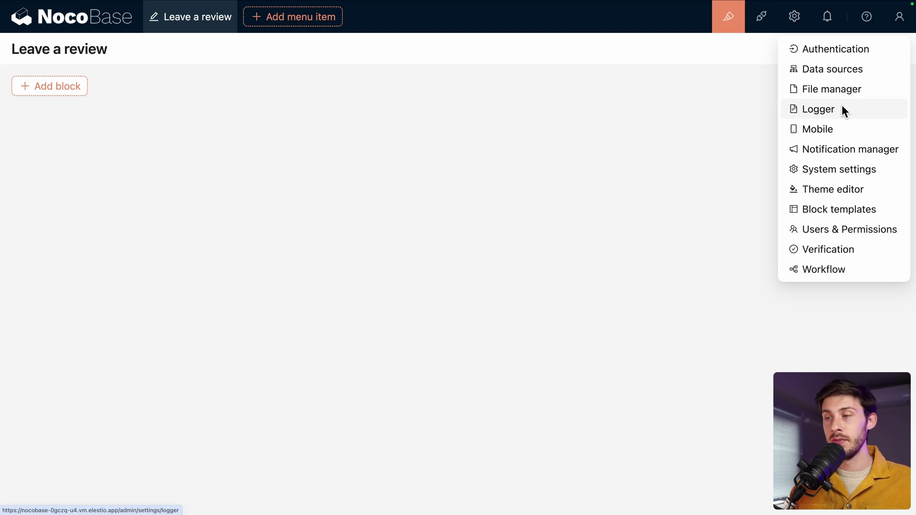
Step: Open the Data sources settings and check the Add new source options
{"action": "left_click", "coordinate": [824, 70]}
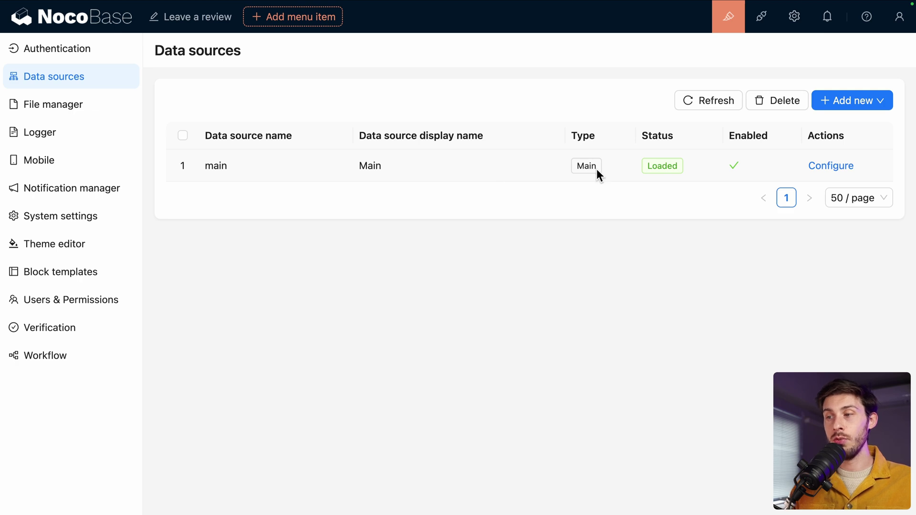
{"action": "mouse_move", "coordinate": [844, 116]}
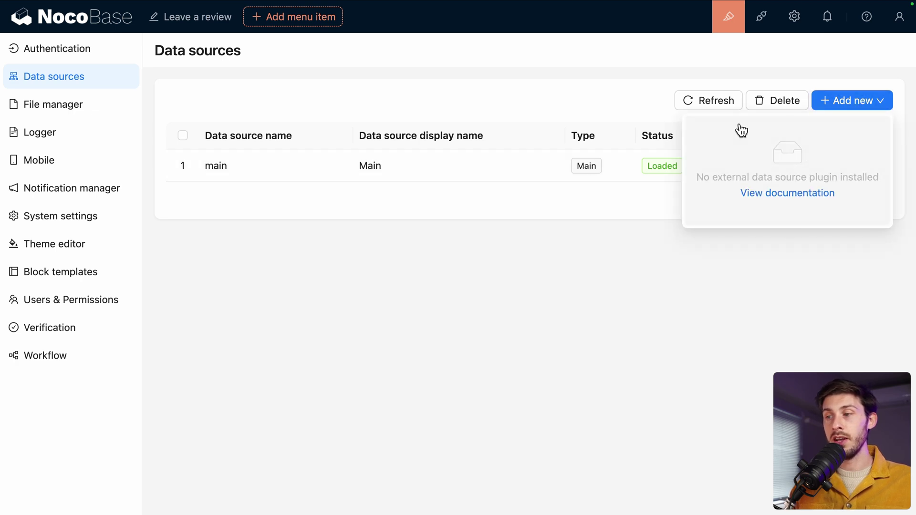
{"action": "left_click", "coordinate": [802, 196]}
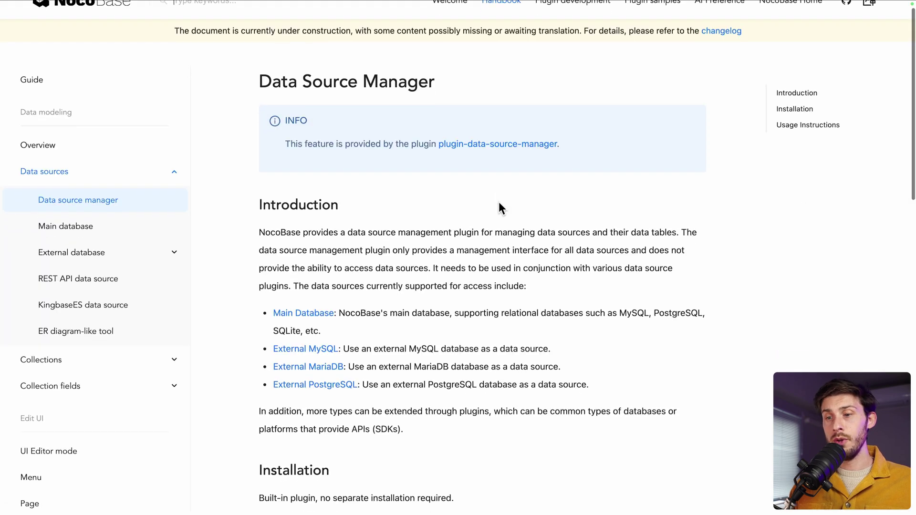
{"action": "scroll", "coordinate": [499, 202], "scroll_direction": "down", "scroll_amount": 10}
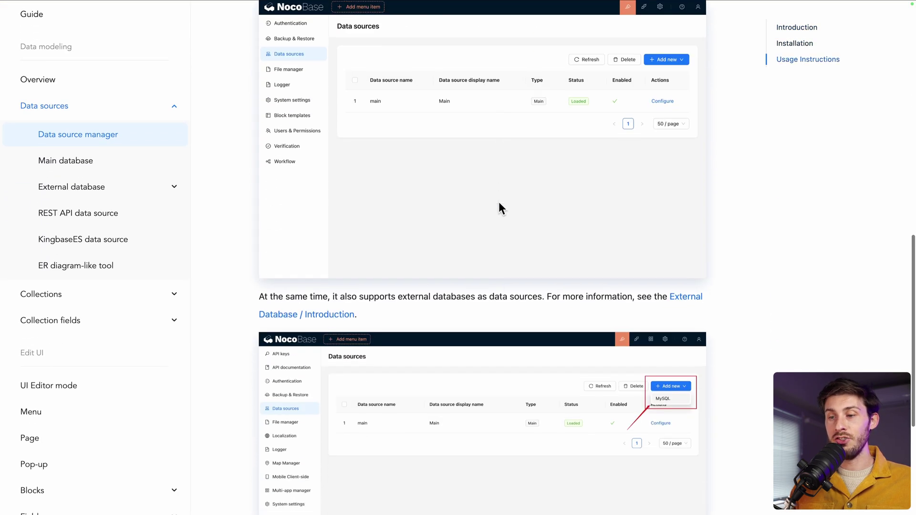
{"action": "scroll", "coordinate": [500, 202], "scroll_direction": "down", "scroll_amount": 3}
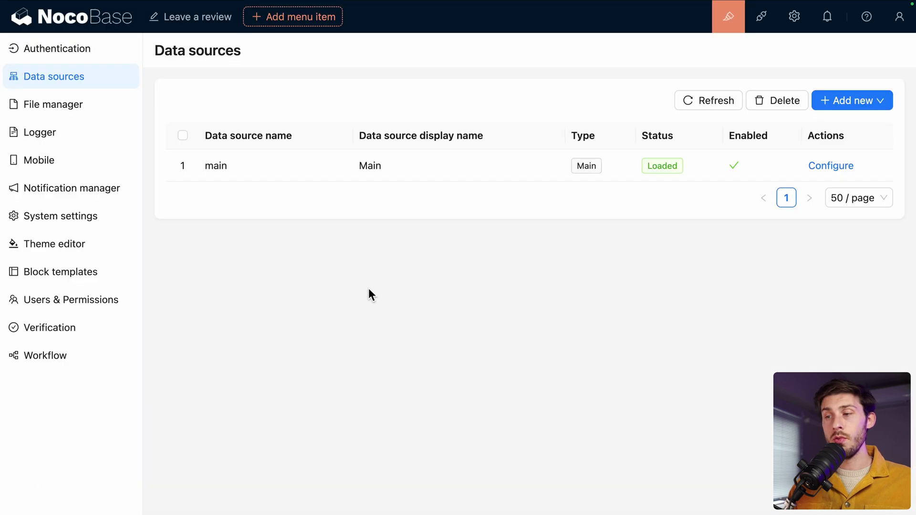
Step: Configure the Main data source to see its Roles and Users collections and Create collection options
{"action": "left_click", "coordinate": [820, 166]}
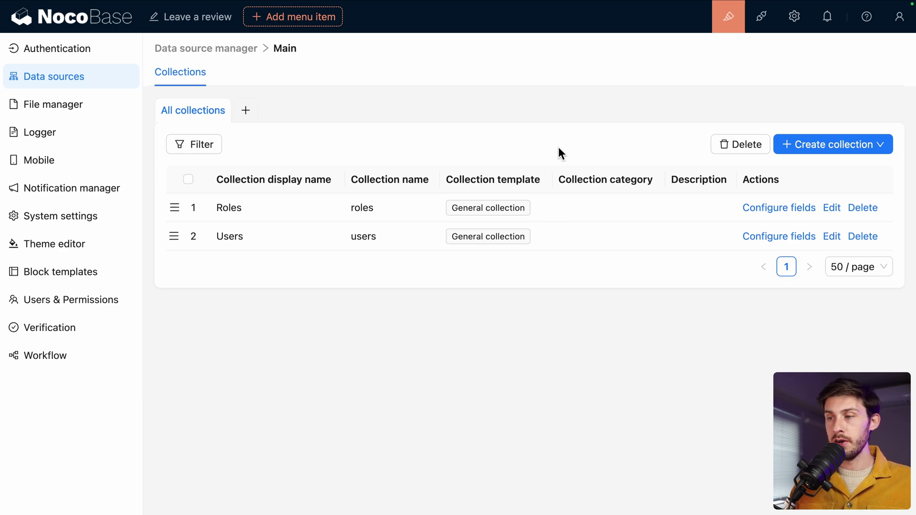
{"action": "mouse_move", "coordinate": [811, 150]}
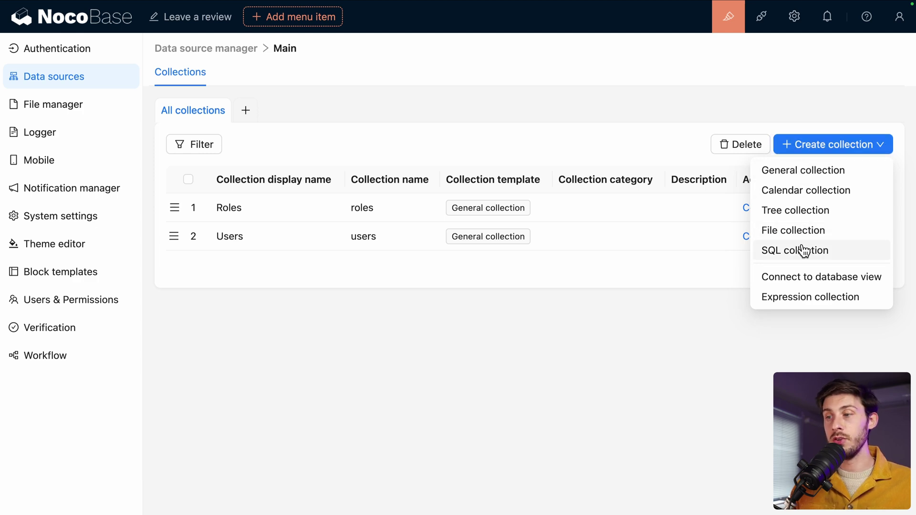
Step: Create a general collection with display name 'Reviews', collection name 'reviews', and default preset fields
{"action": "left_click", "coordinate": [777, 172]}
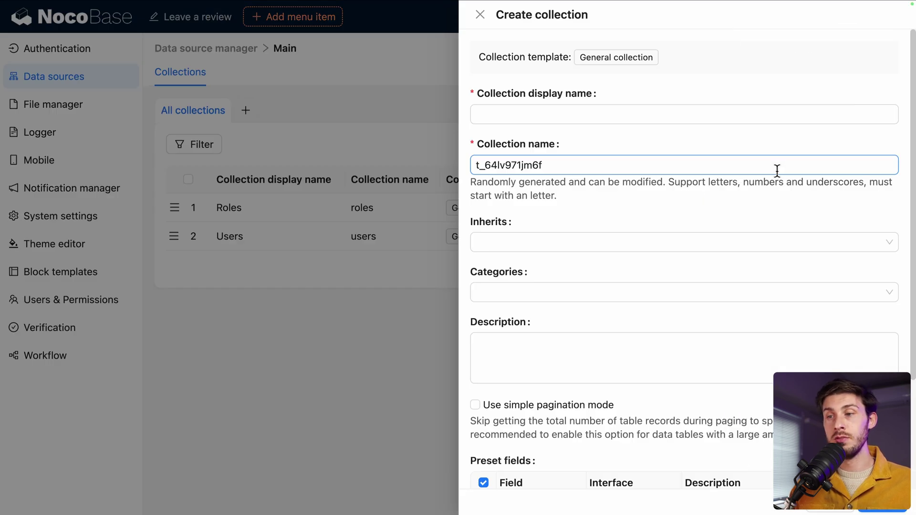
{"action": "left_click", "coordinate": [726, 119]}
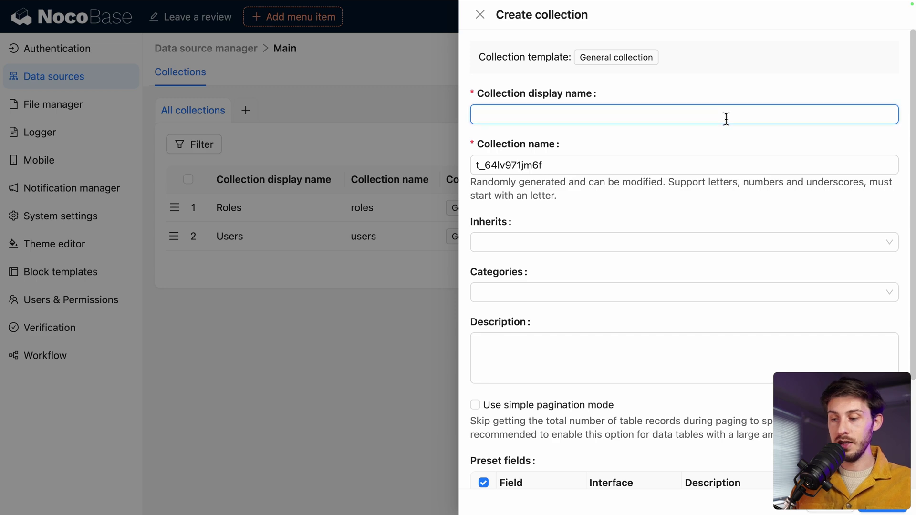
{"action": "type", "text": "Reviews"}
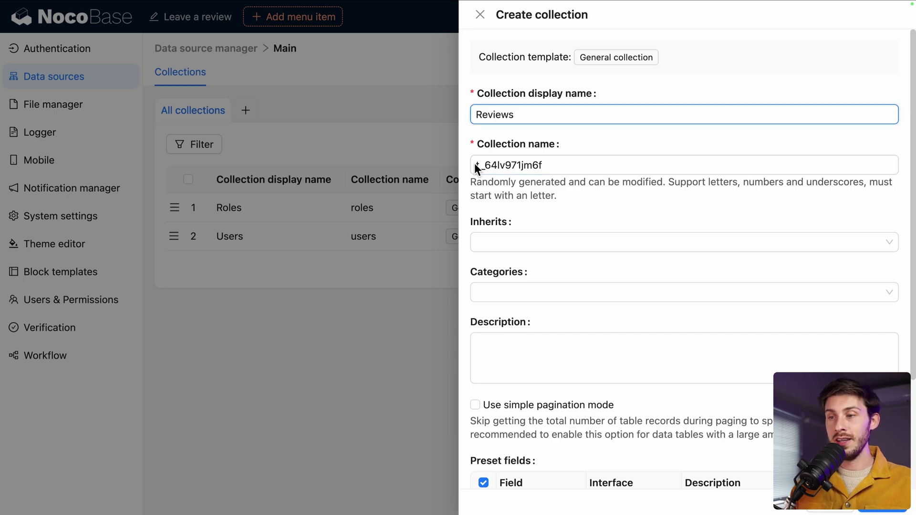
{"action": "double_click", "coordinate": [568, 165]}
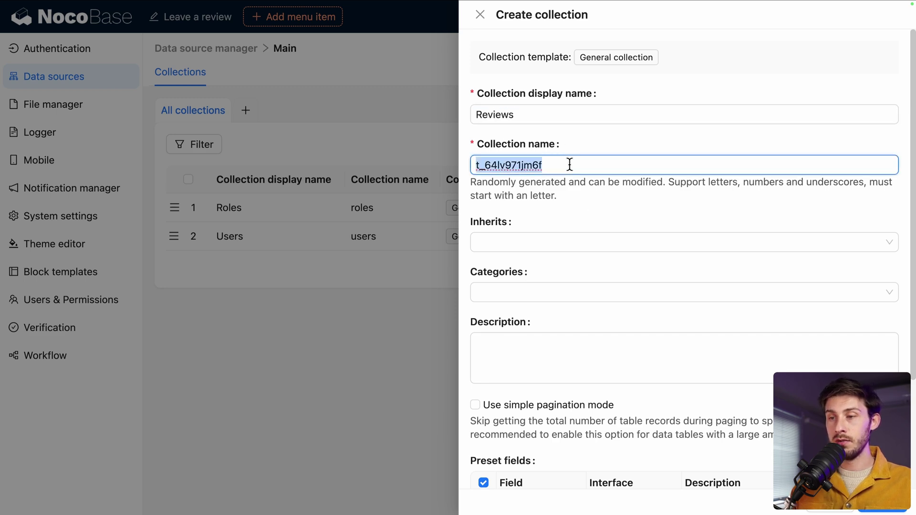
{"action": "type", "text": "g"}
{"action": "key", "text": "BackSpace"}
{"action": "type", "text": "reviews"}
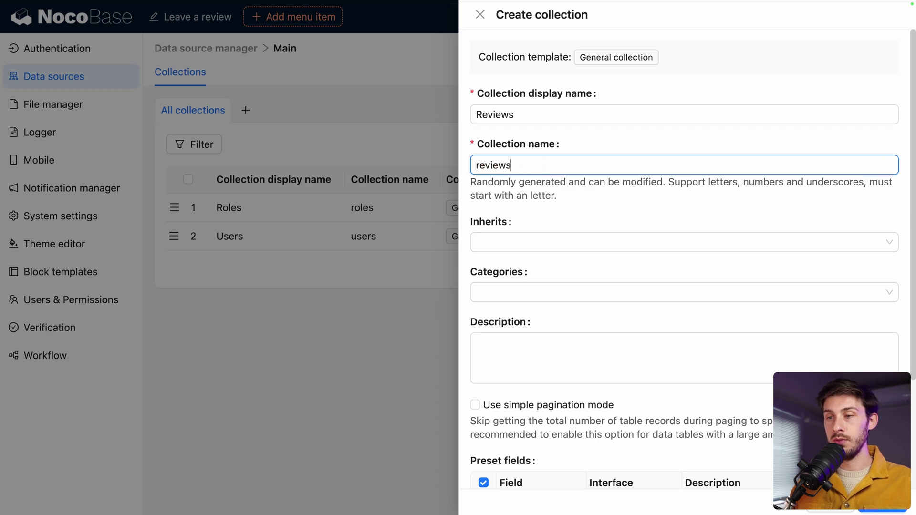
{"action": "scroll", "coordinate": [626, 219], "scroll_direction": "down", "scroll_amount": 3}
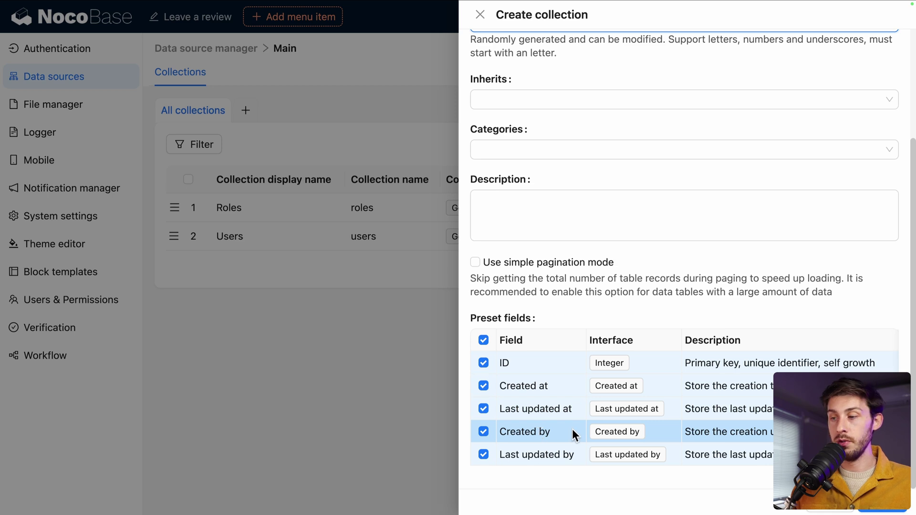
{"action": "left_click", "coordinate": [880, 510]}
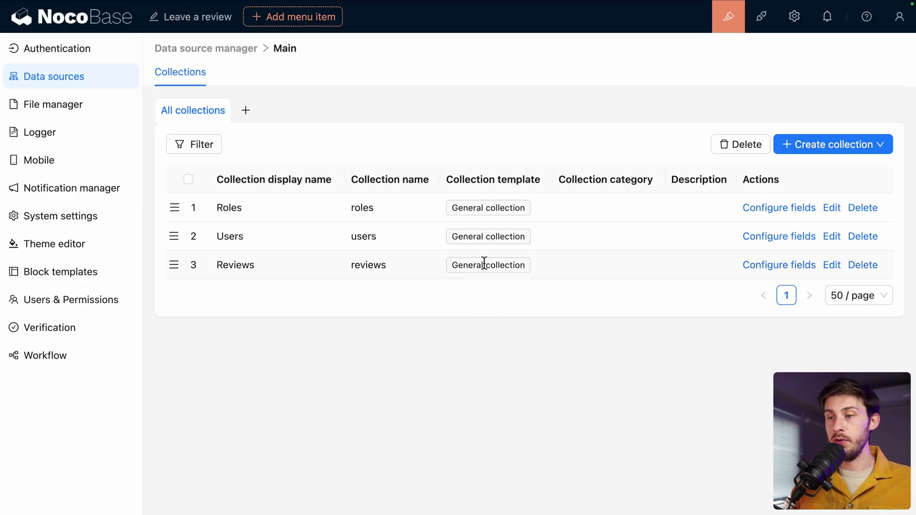
Step: In the Reviews collection's fields, create a Single line text field with display name FullName and field name fullname
{"action": "left_click", "coordinate": [762, 268]}
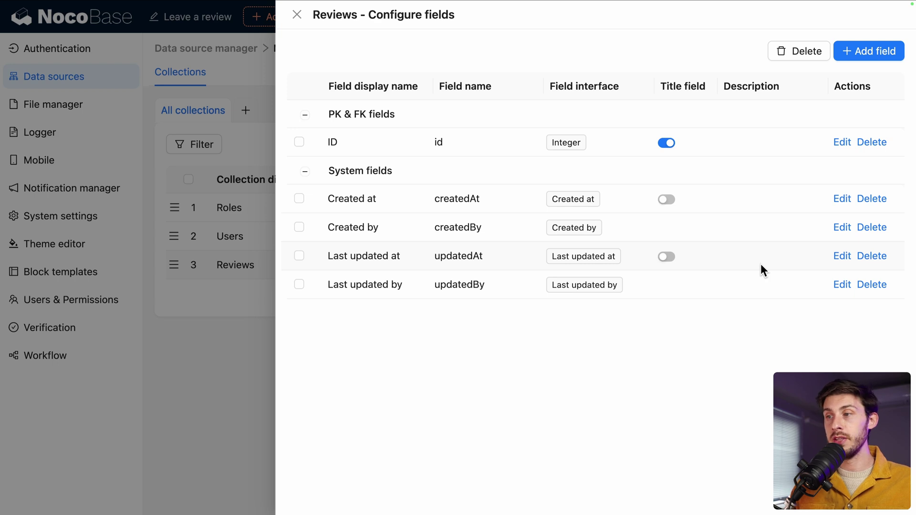
{"action": "left_click", "coordinate": [864, 54]}
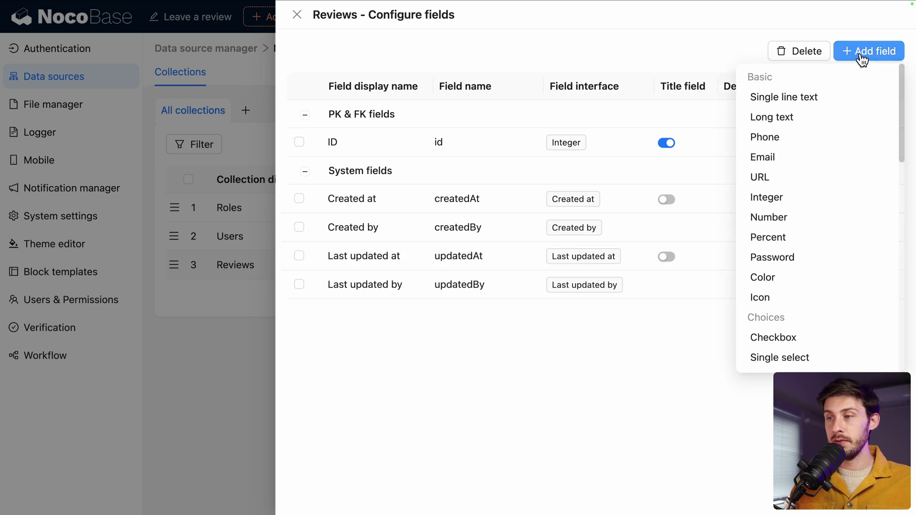
{"action": "scroll", "coordinate": [838, 128], "scroll_direction": "down", "scroll_amount": 3}
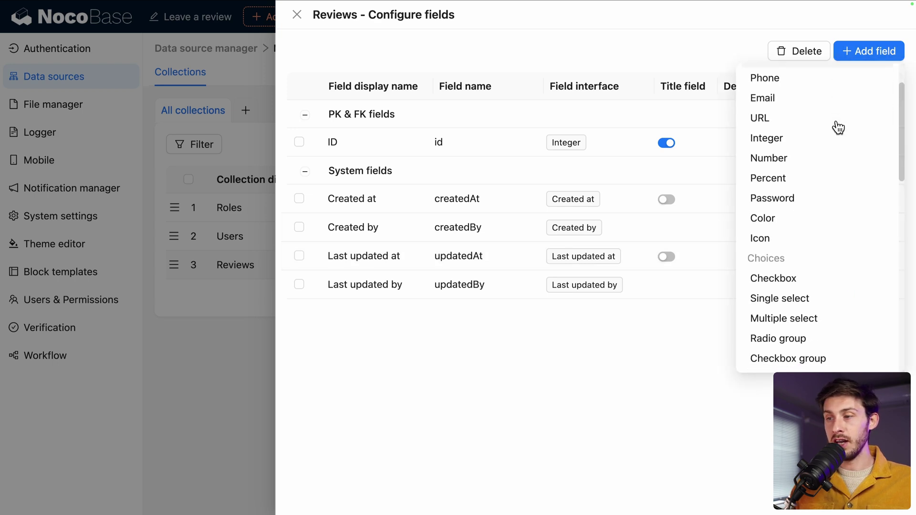
{"action": "scroll", "coordinate": [830, 143], "scroll_direction": "up", "scroll_amount": 1}
{"action": "scroll", "coordinate": [825, 151], "scroll_direction": "down", "scroll_amount": 2}
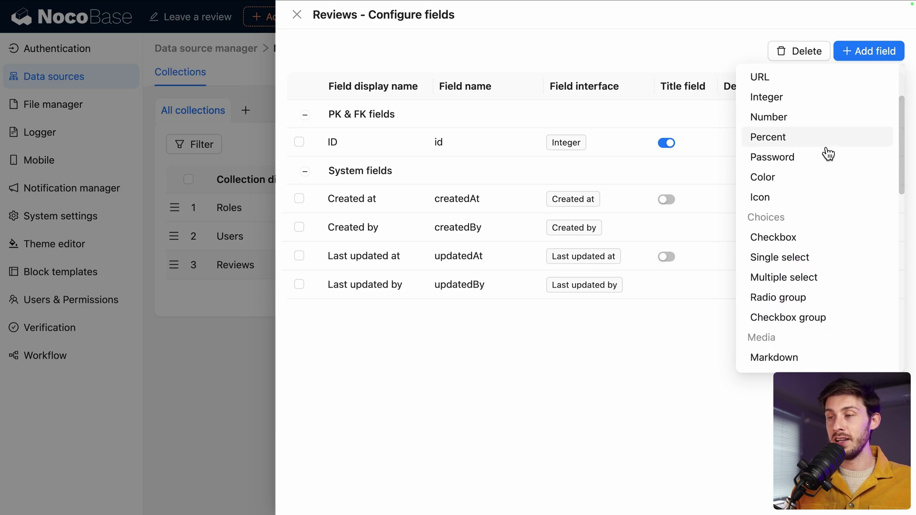
{"action": "scroll", "coordinate": [828, 154], "scroll_direction": "down", "scroll_amount": 2}
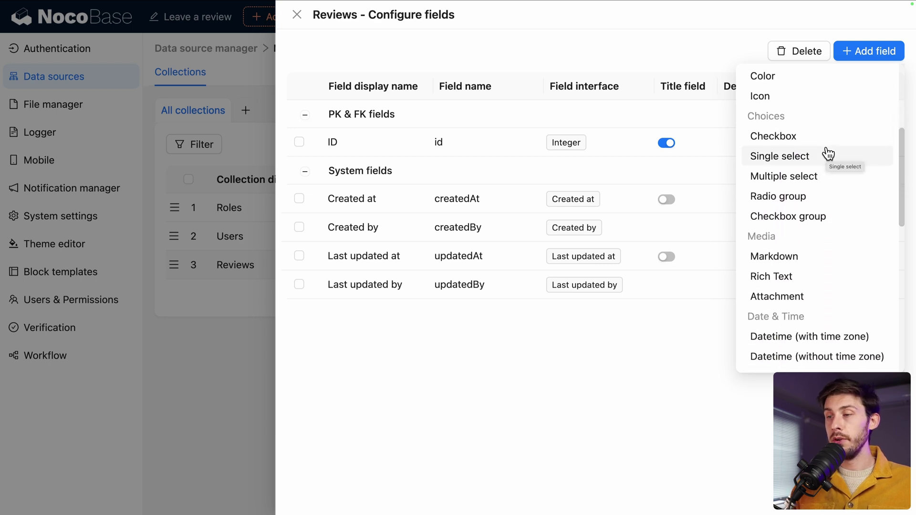
{"action": "scroll", "coordinate": [827, 153], "scroll_direction": "up", "scroll_amount": 5}
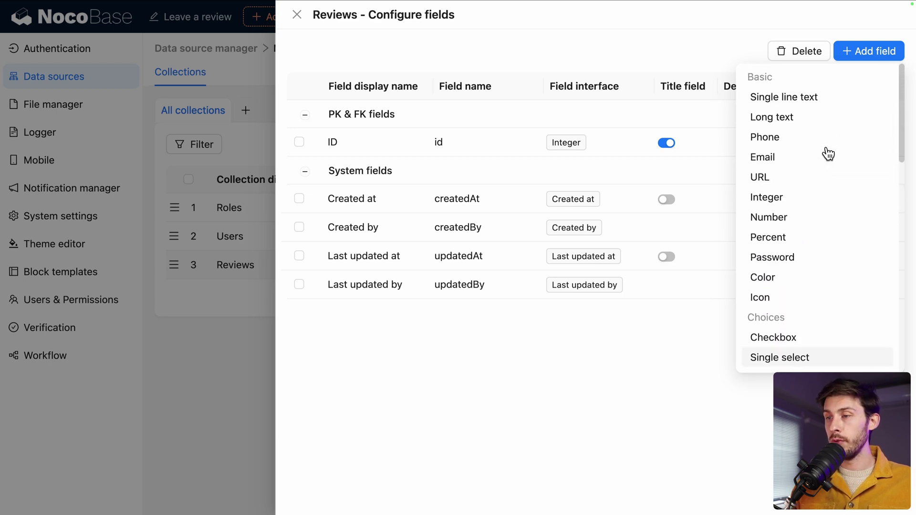
{"action": "left_click", "coordinate": [795, 100]}
{"action": "left_click", "coordinate": [686, 108]}
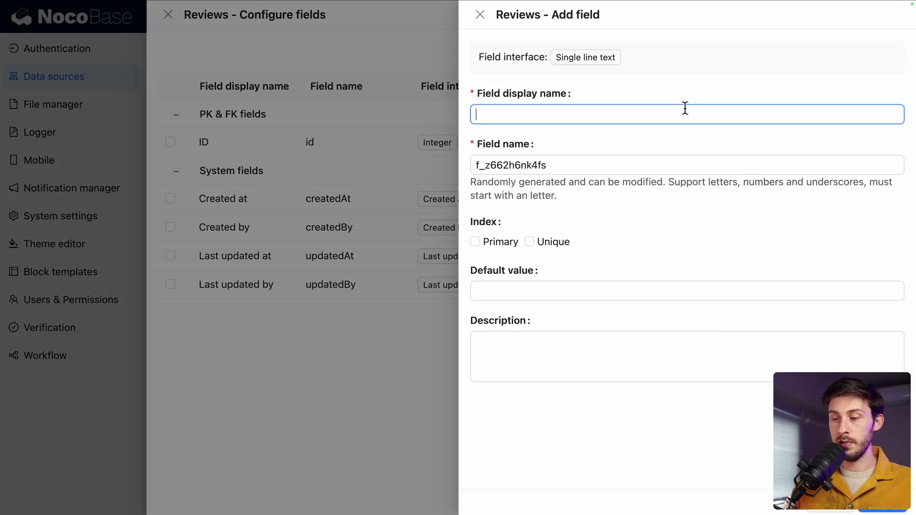
{"action": "type", "text": "FullName"}
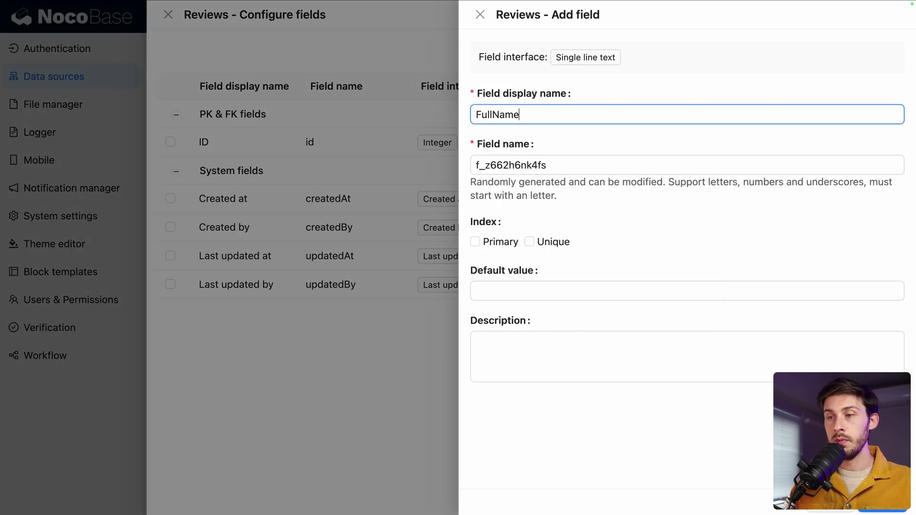
{"action": "key", "text": "Tab"}
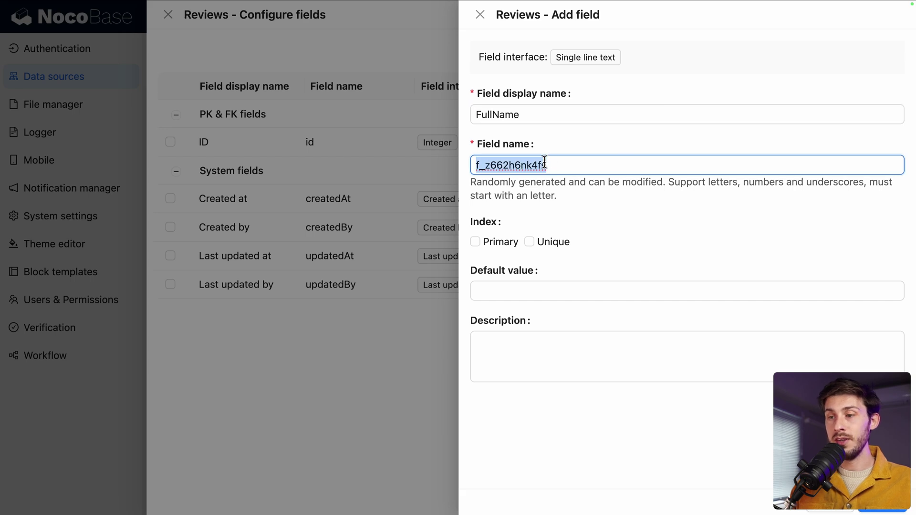
{"action": "type", "text": "fullnam"}
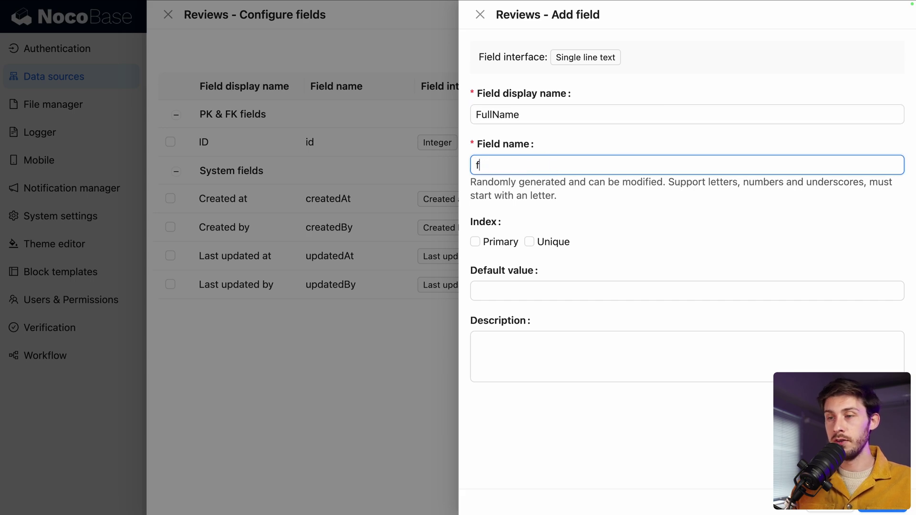
{"action": "type", "text": "e"}
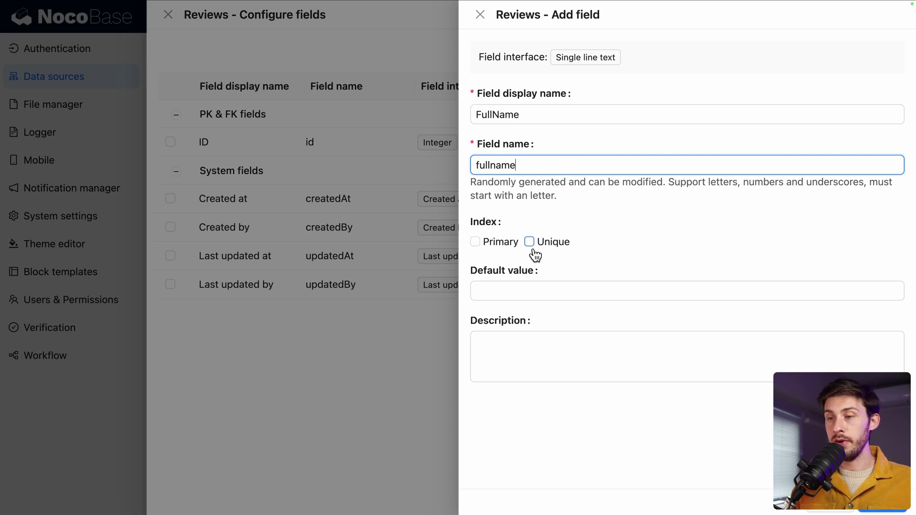
{"action": "left_click", "coordinate": [882, 508]}
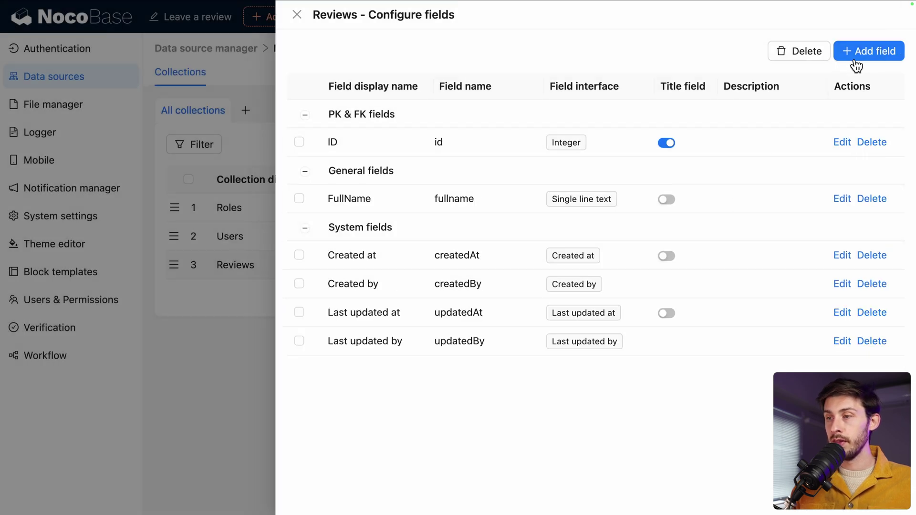
Step: Add a Long text field with display name Review and field name review
{"action": "left_click", "coordinate": [862, 53]}
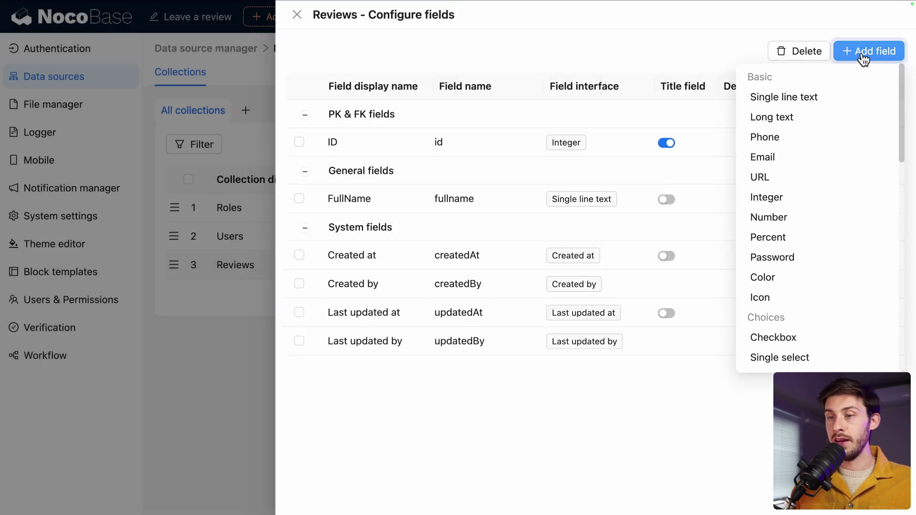
{"action": "left_click", "coordinate": [790, 124]}
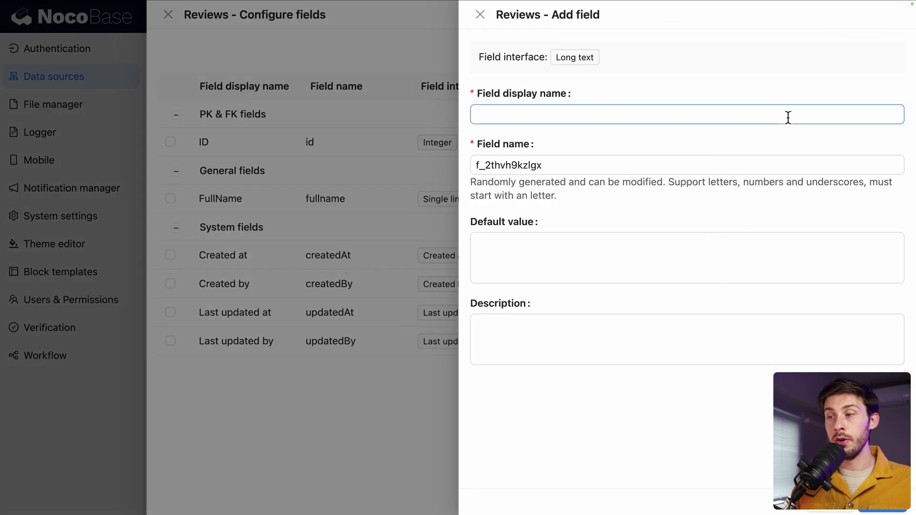
{"action": "left_click", "coordinate": [694, 116]}
{"action": "type", "text": "review"}
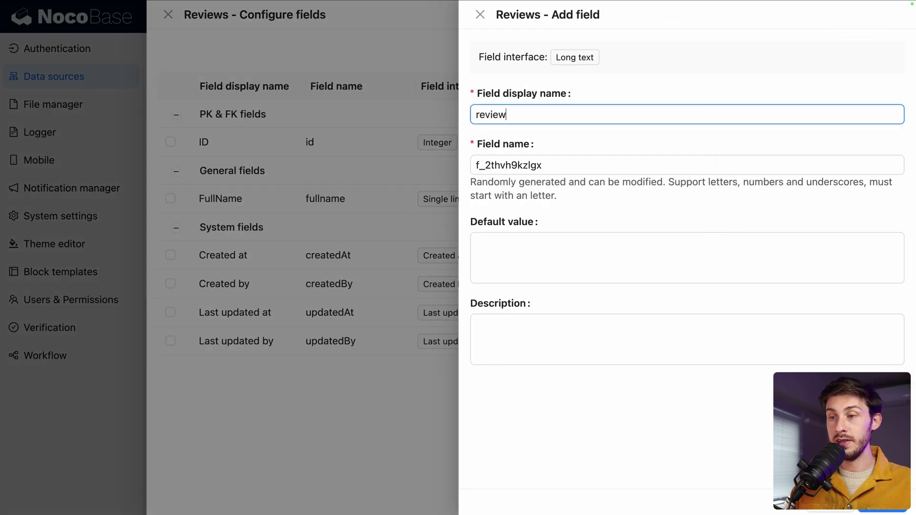
{"action": "key", "text": "Tab"}
{"action": "type", "text": "review"}
{"action": "key", "text": "shift+Tab"}
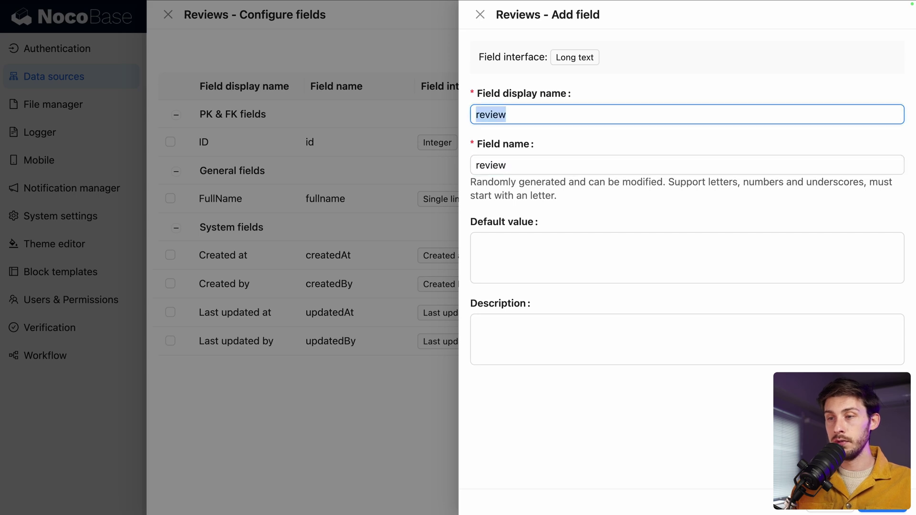
{"action": "key", "text": "Left"}
{"action": "key", "text": "shift+Right"}
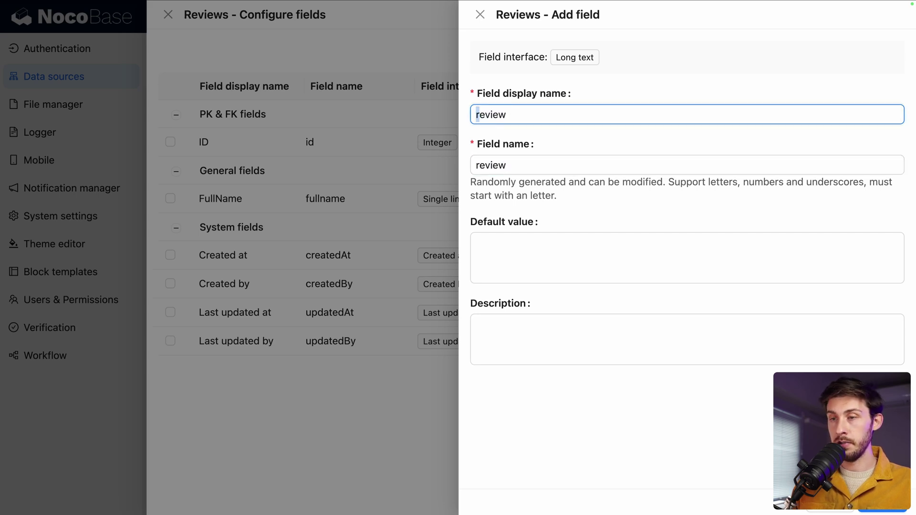
{"action": "type", "text": "R"}
{"action": "key", "text": "Tab"}
{"action": "key", "text": "Tab"}
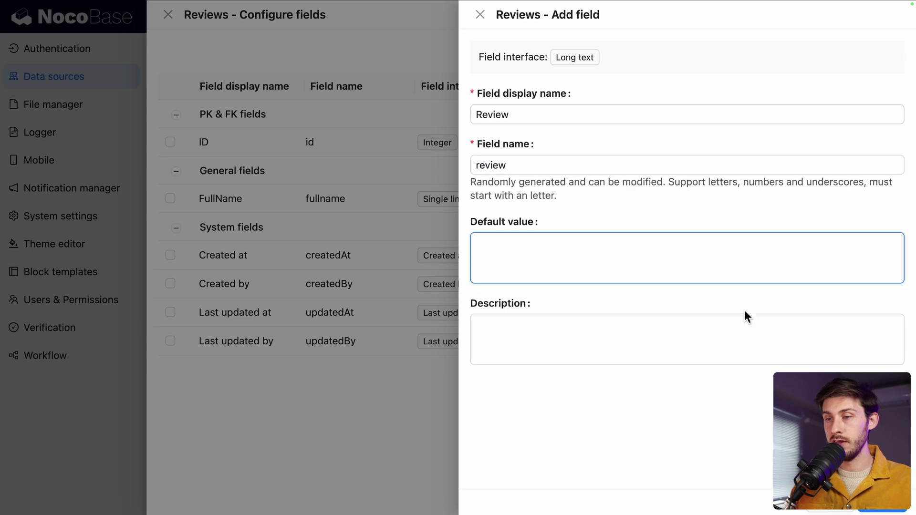
{"action": "left_click", "coordinate": [892, 511]}
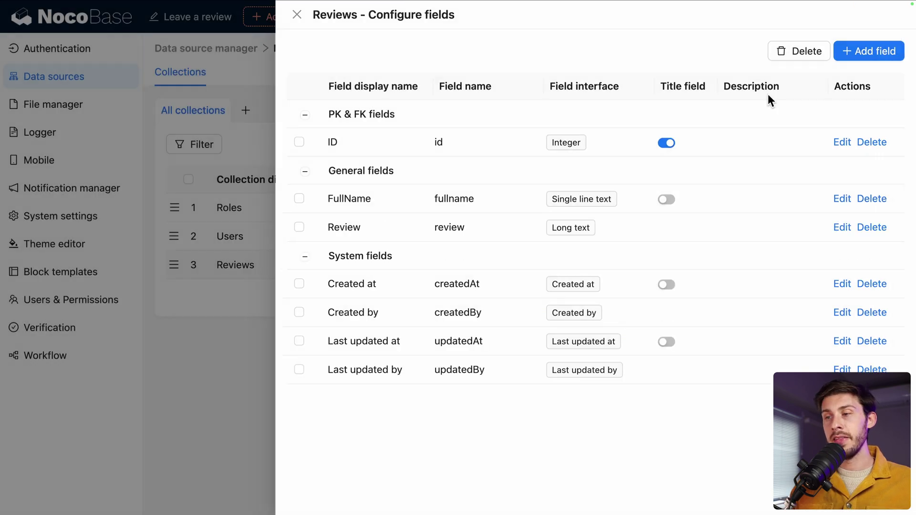
Step: Add an Integer field with display name Score and field name score
{"action": "left_click", "coordinate": [862, 61]}
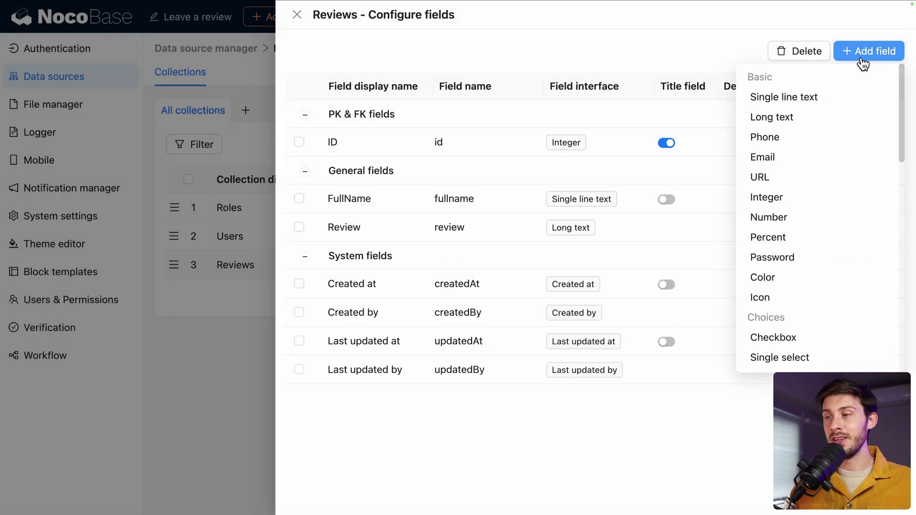
{"action": "left_click", "coordinate": [790, 204]}
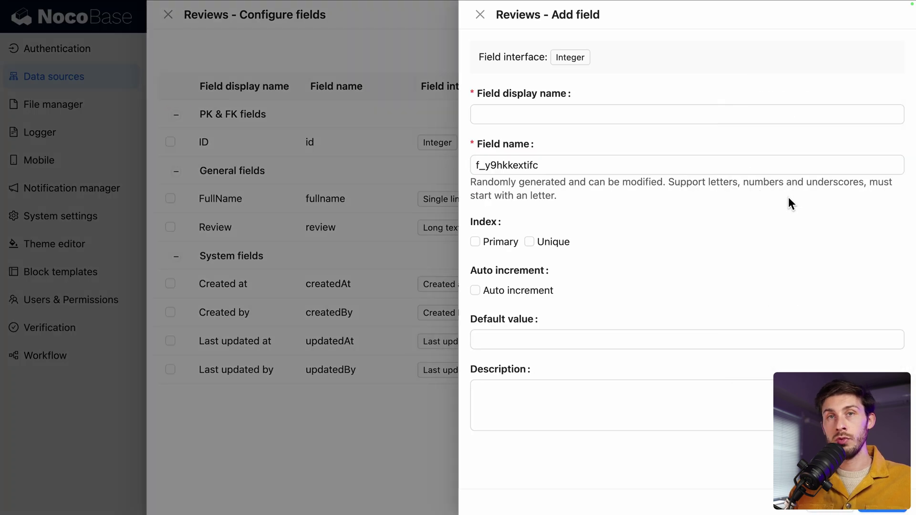
{"action": "left_click", "coordinate": [729, 117]}
{"action": "type", "text": "Score"}
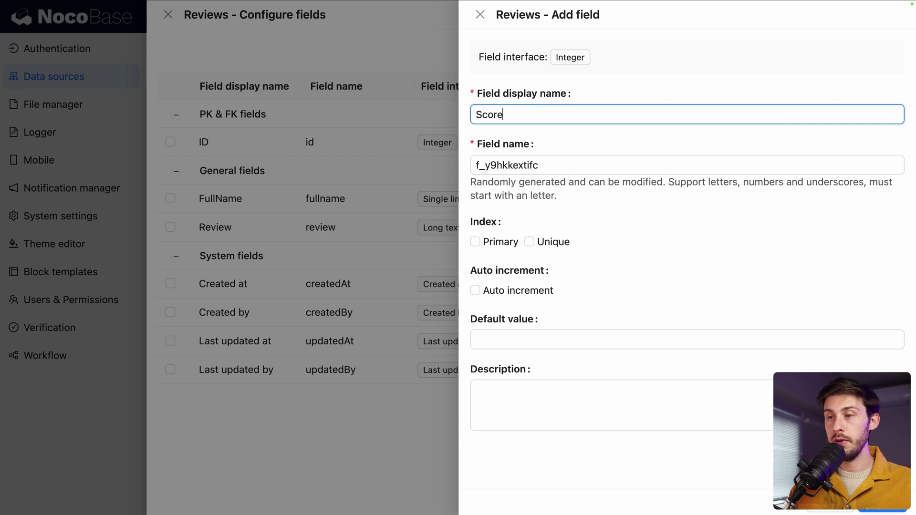
{"action": "key", "text": "Tab"}
{"action": "type", "text": "score"}
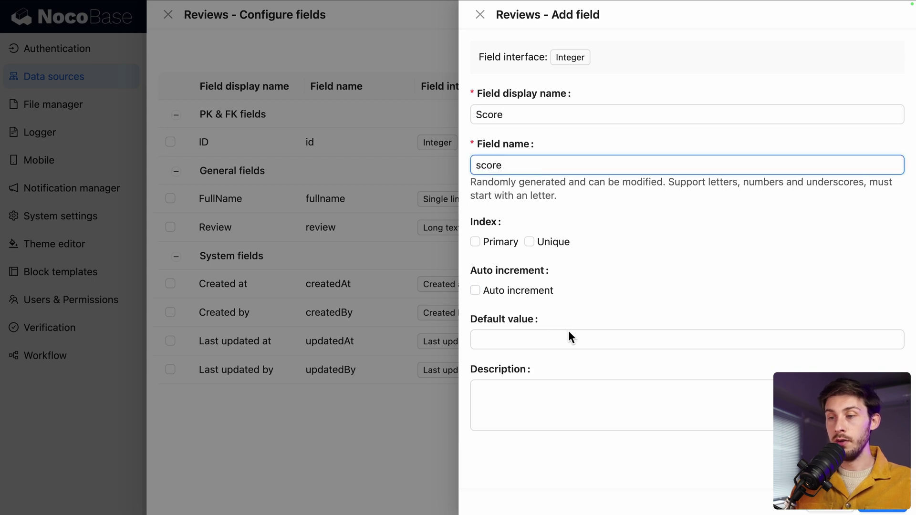
{"action": "left_click", "coordinate": [883, 510]}
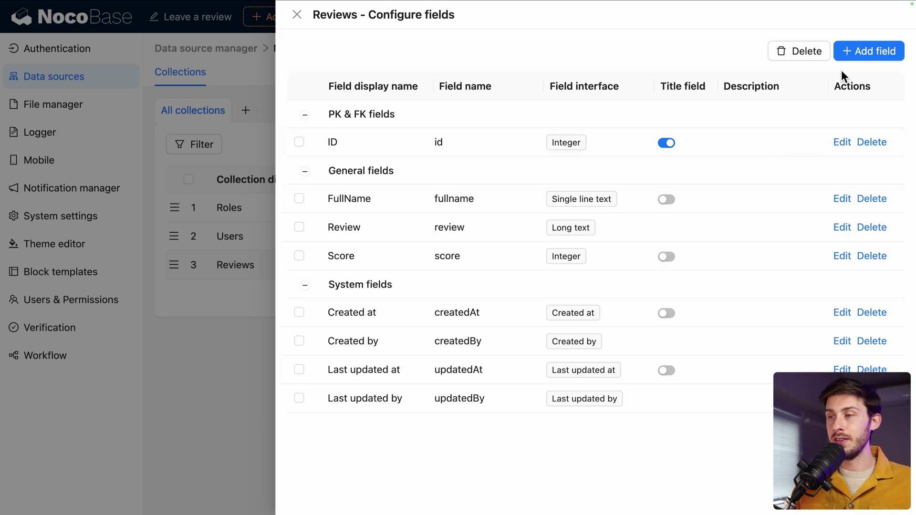
Step: Create attachment field Picture (picture) with MIME type image/* and multiple uploads disabled
{"action": "mouse_move", "coordinate": [854, 59]}
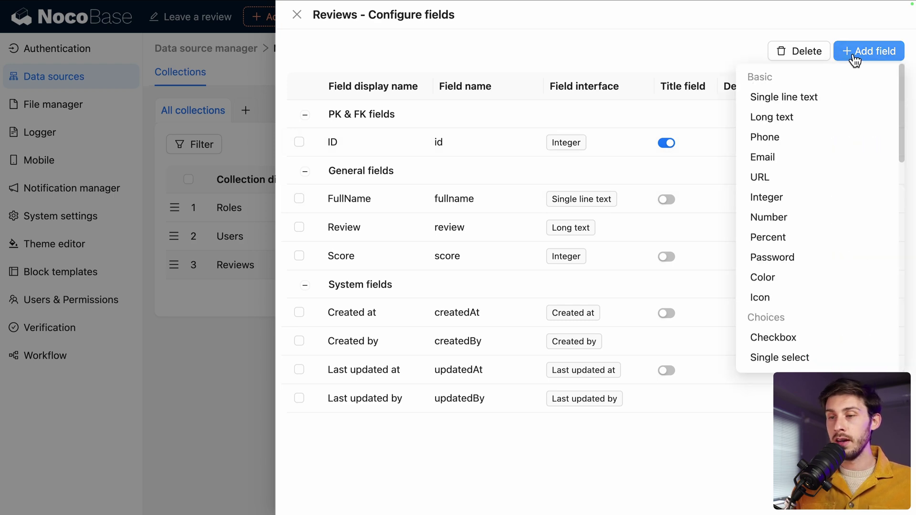
{"action": "scroll", "coordinate": [818, 232], "scroll_direction": "down", "scroll_amount": 5}
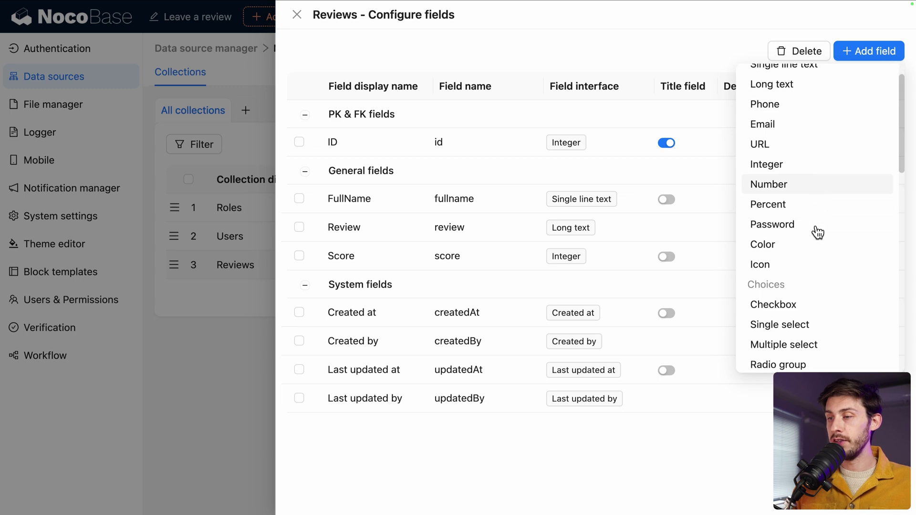
{"action": "scroll", "coordinate": [818, 233], "scroll_direction": "down", "scroll_amount": 2}
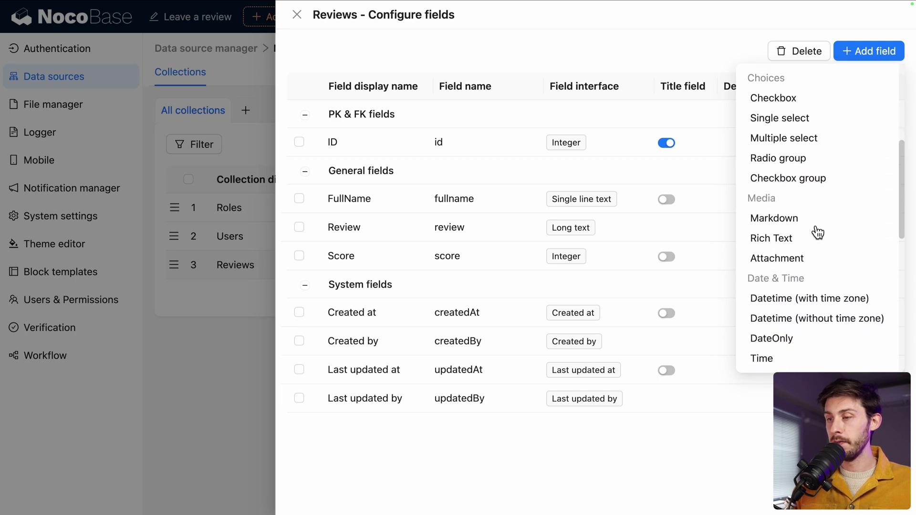
{"action": "left_click", "coordinate": [790, 247]}
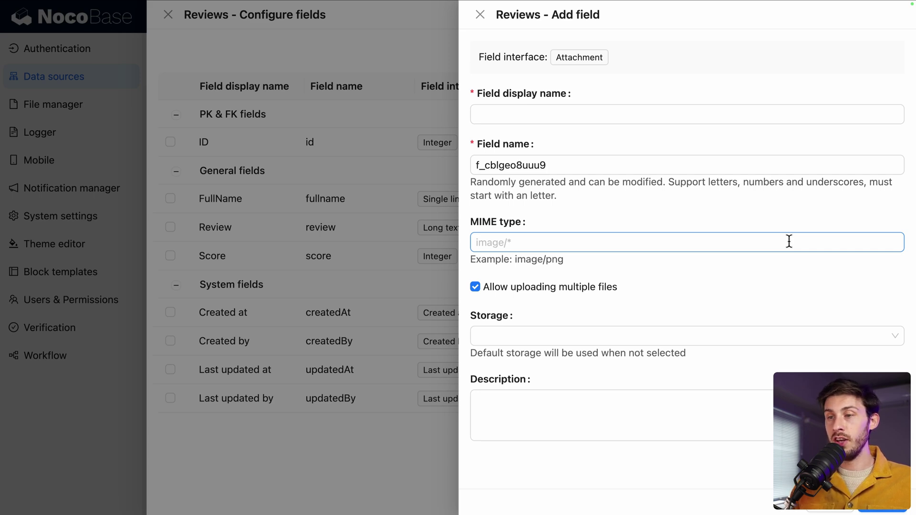
{"action": "left_click", "coordinate": [634, 117]}
{"action": "type", "text": "Picture"}
{"action": "key", "text": "Tab"}
{"action": "type", "text": "pi"}
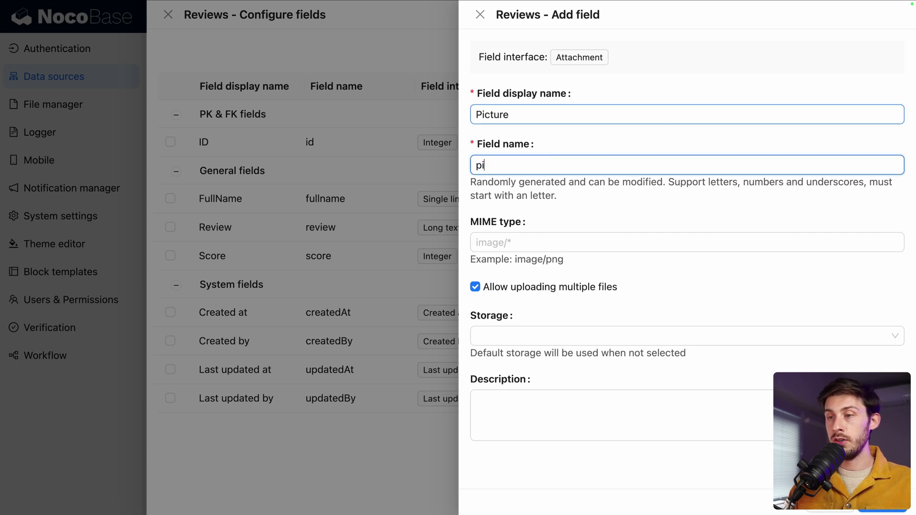
{"action": "type", "text": "cture"}
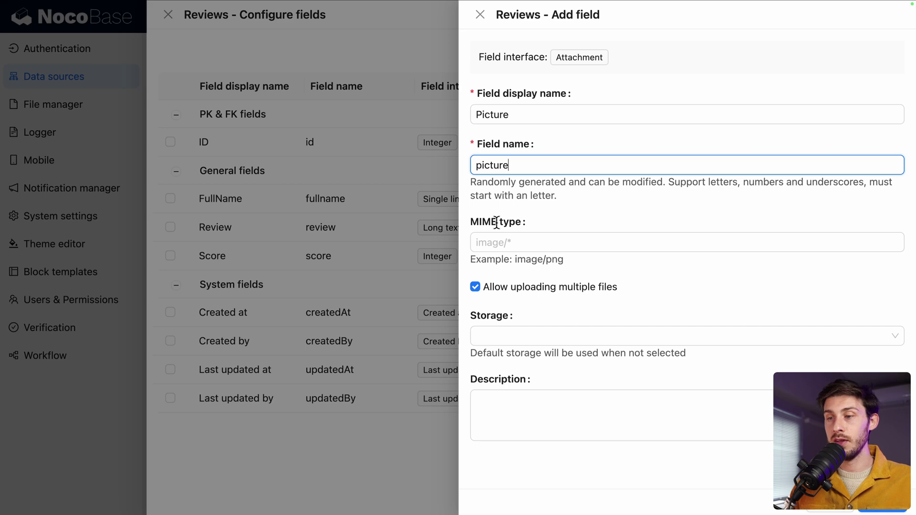
{"action": "left_click", "coordinate": [495, 247]}
{"action": "type", "text": "image/*"}
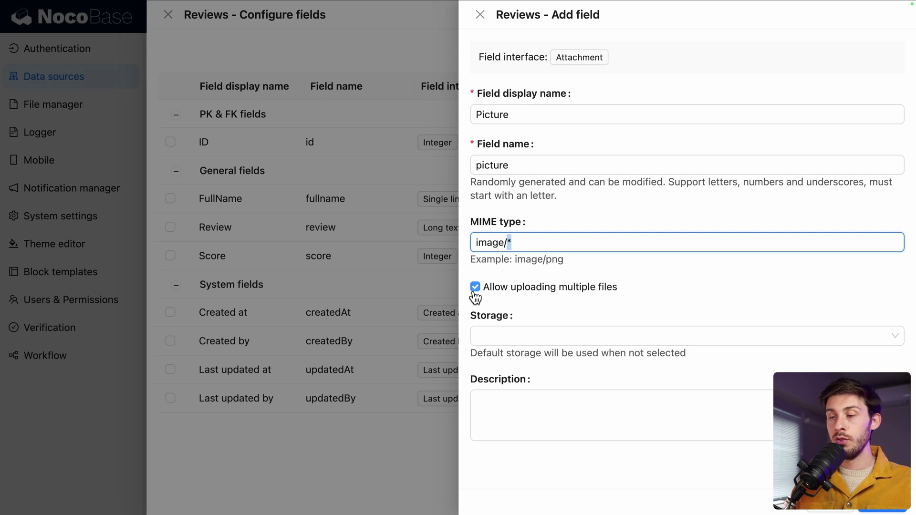
{"action": "left_click", "coordinate": [552, 293]}
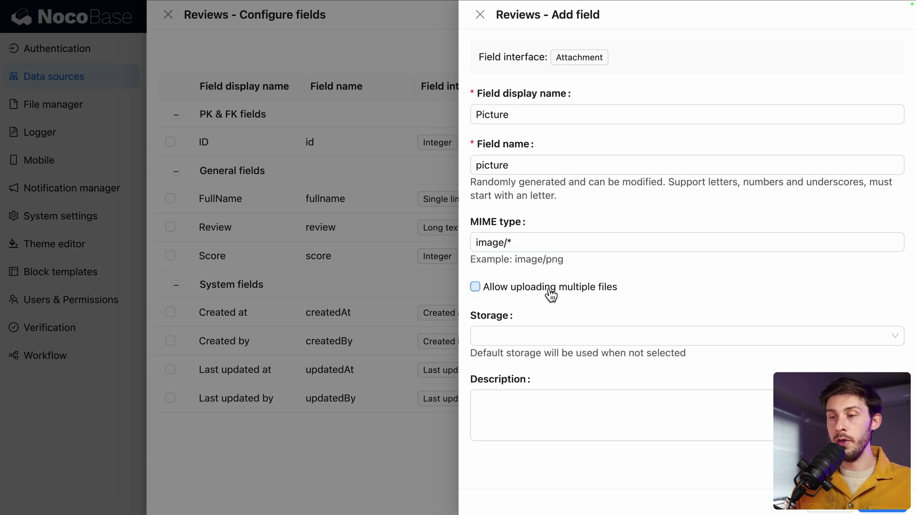
{"action": "left_click", "coordinate": [880, 510]}
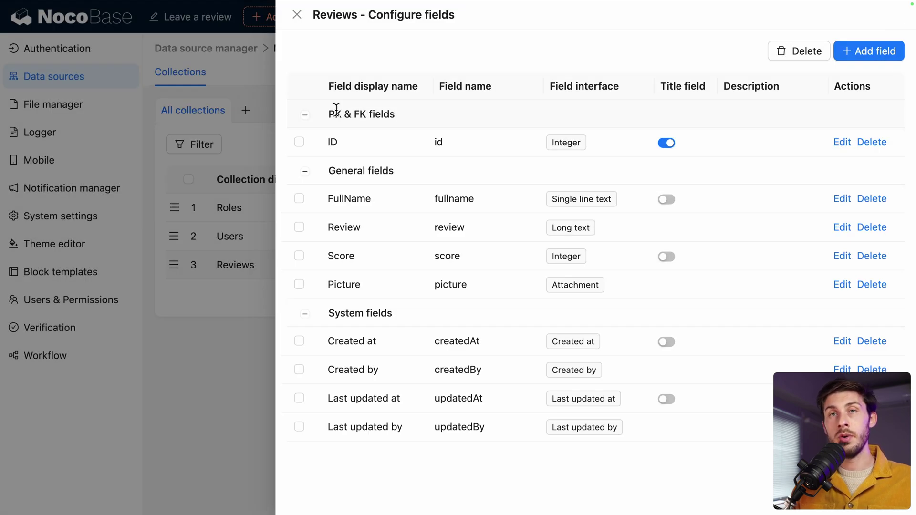
Step: Close the Reviews field configuration and add a Reviews form block on the Leave a review page
{"action": "left_click", "coordinate": [296, 14]}
{"action": "mouse_move", "coordinate": [296, 24]}
{"action": "left_click", "coordinate": [188, 20]}
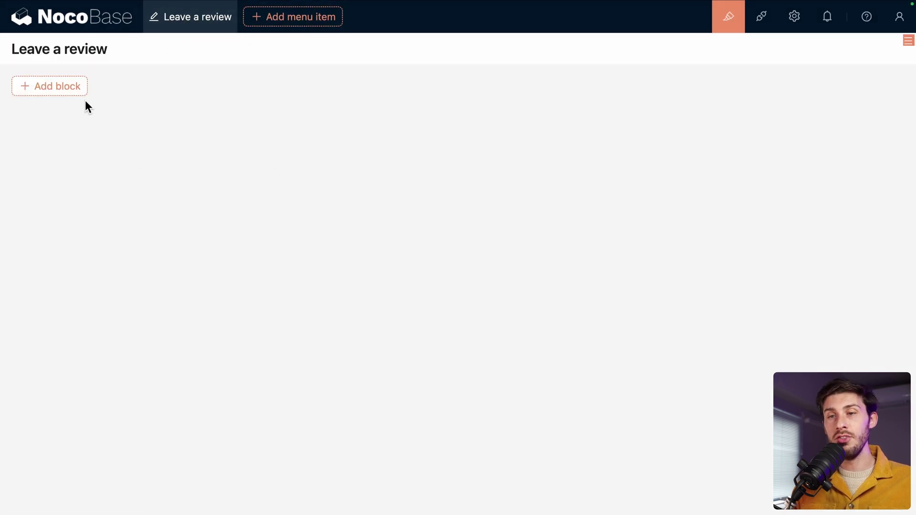
{"action": "mouse_move", "coordinate": [76, 93]}
{"action": "mouse_move", "coordinate": [78, 158]}
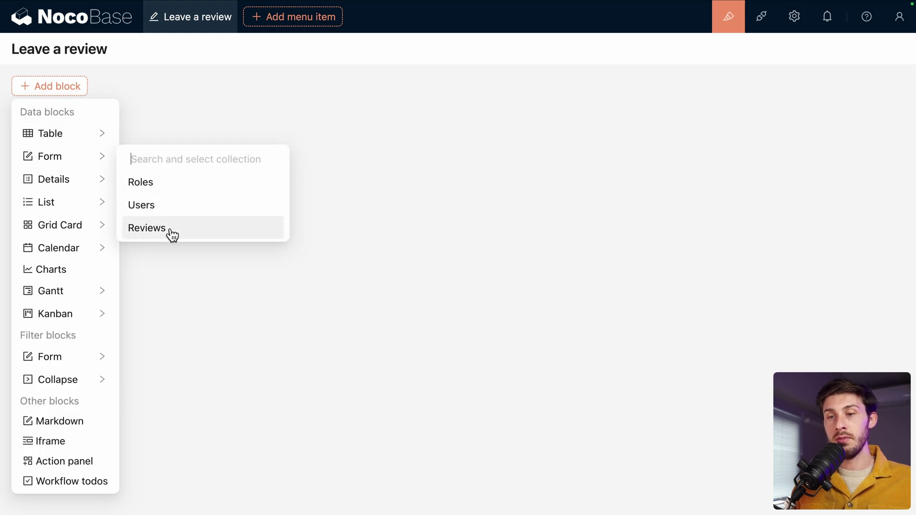
{"action": "left_click", "coordinate": [201, 233]}
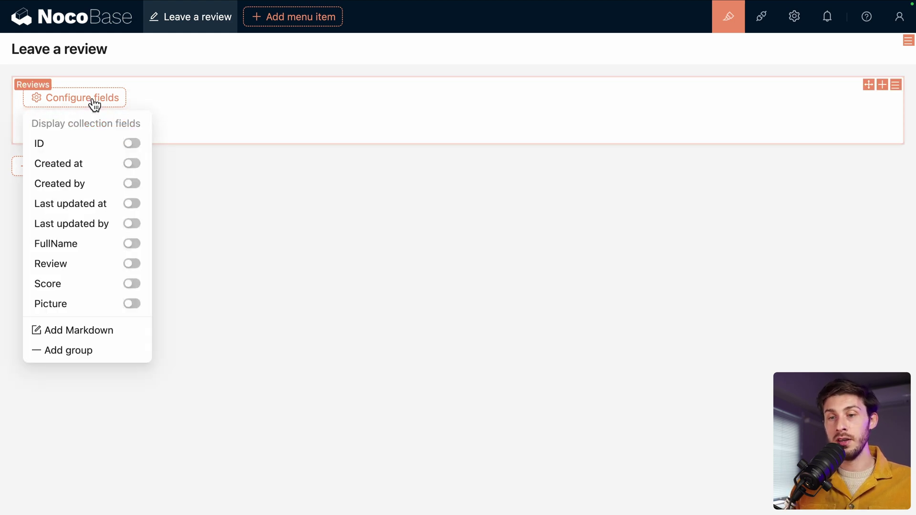
Step: Display FullName, Review, Score and Picture in the form, then move Review below Score
{"action": "left_click", "coordinate": [127, 244]}
{"action": "left_click", "coordinate": [131, 264]}
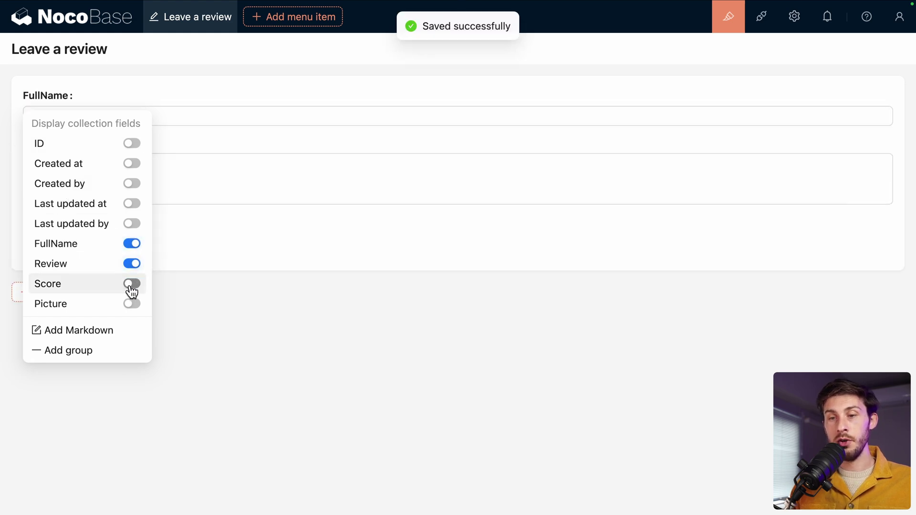
{"action": "left_click", "coordinate": [131, 284]}
{"action": "left_click", "coordinate": [132, 305]}
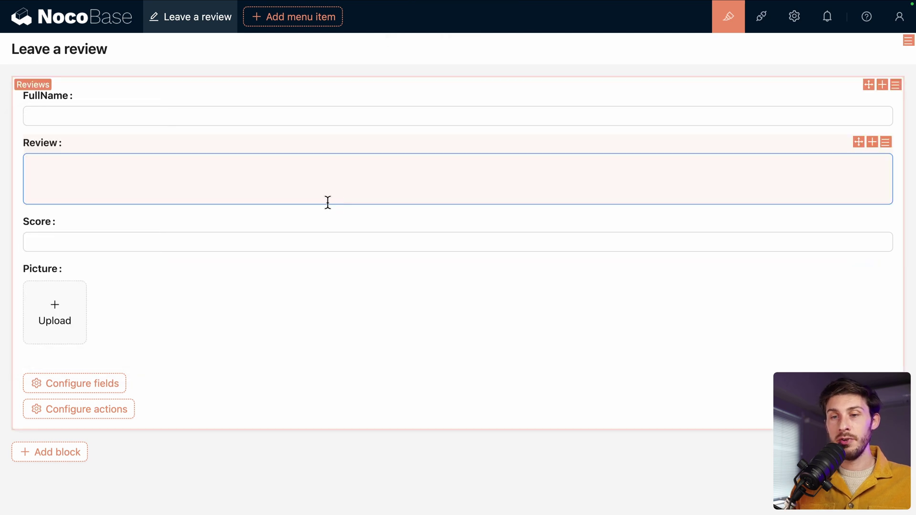
{"action": "left_click_drag", "start_coordinate": [859, 142], "coordinate": [816, 96]}
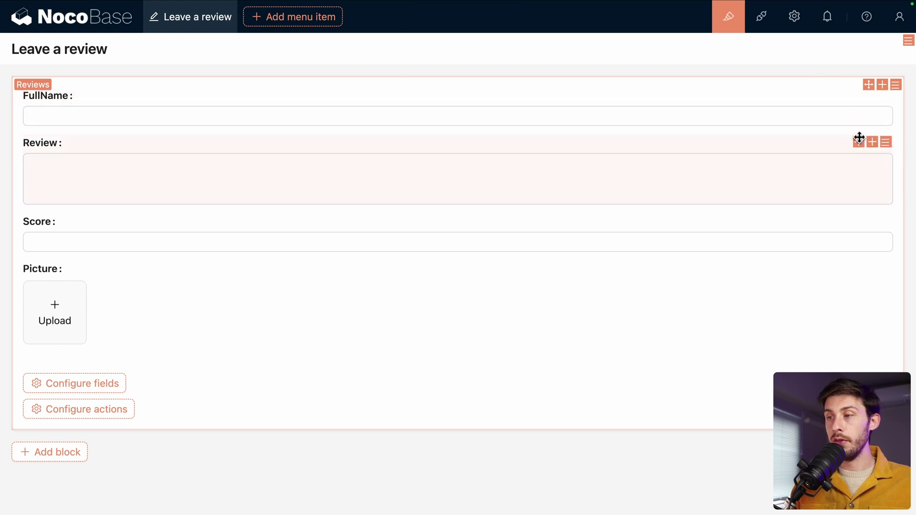
{"action": "left_click_drag", "start_coordinate": [859, 139], "coordinate": [806, 213]}
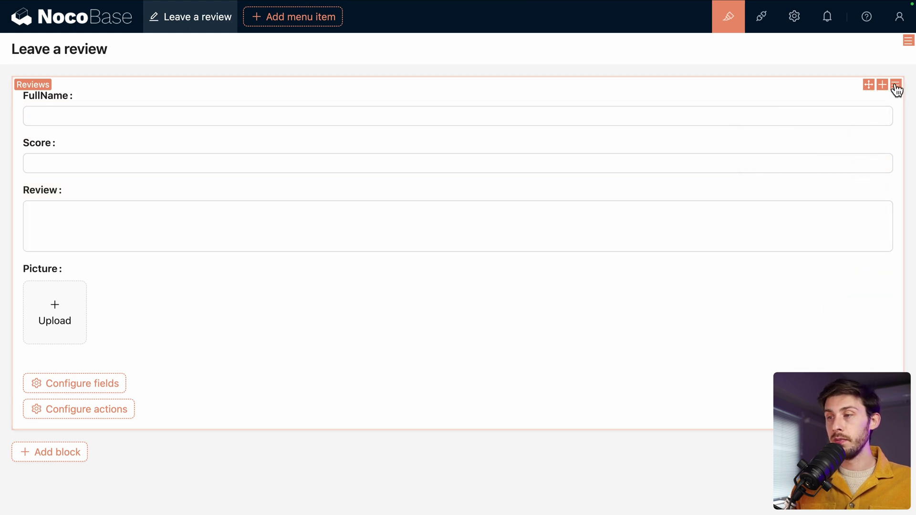
Step: Switch on Required for the FullName, Score and Review fields, leaving Picture optional
{"action": "mouse_move", "coordinate": [895, 91]}
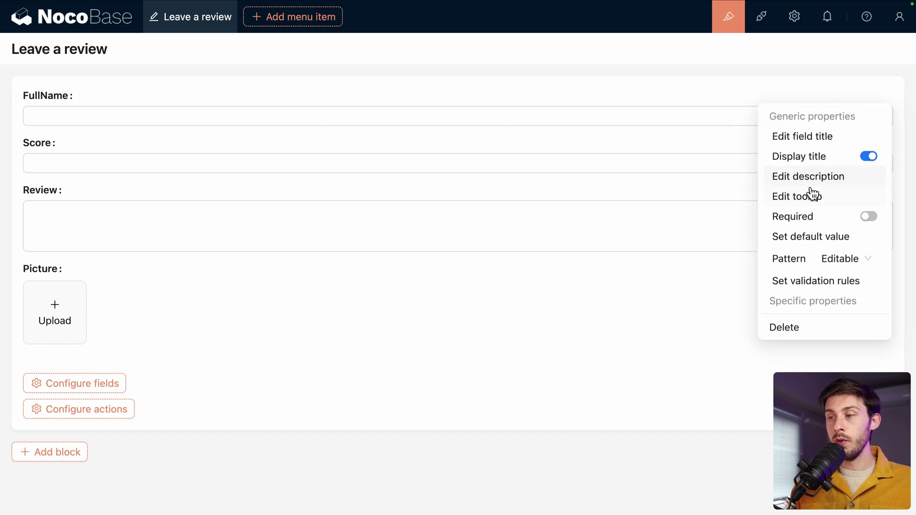
{"action": "left_click", "coordinate": [870, 217]}
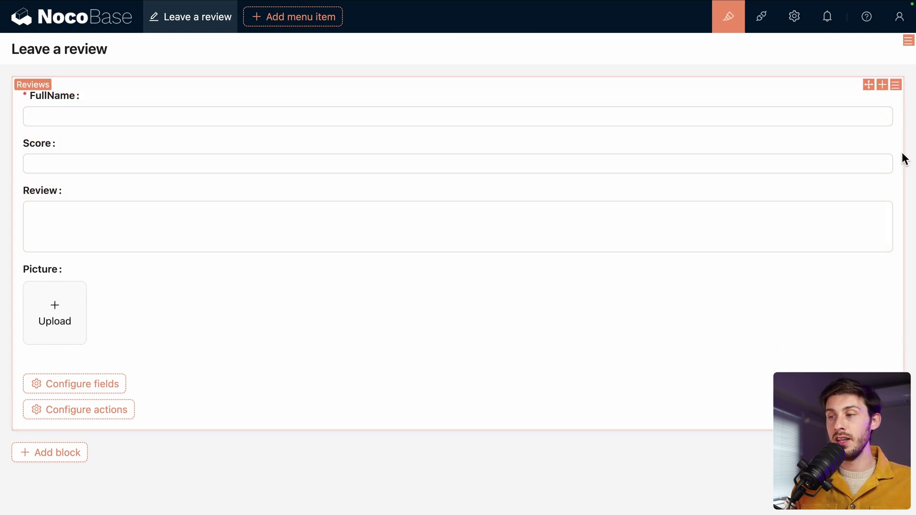
{"action": "mouse_move", "coordinate": [886, 143]}
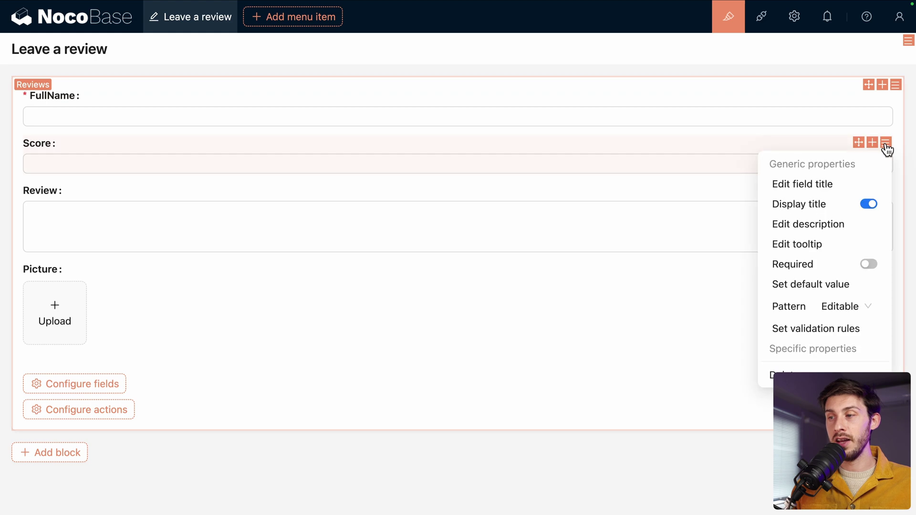
{"action": "left_click", "coordinate": [868, 264]}
{"action": "mouse_move", "coordinate": [886, 191]}
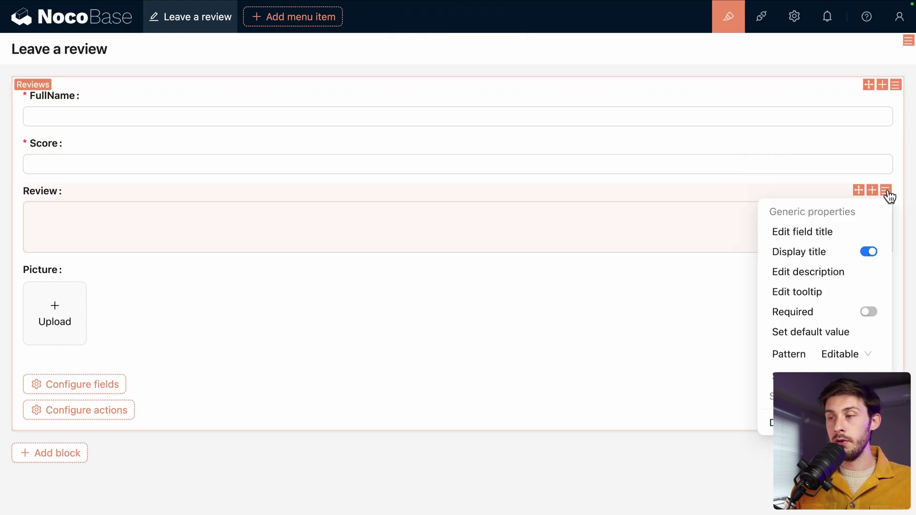
{"action": "left_click", "coordinate": [870, 313]}
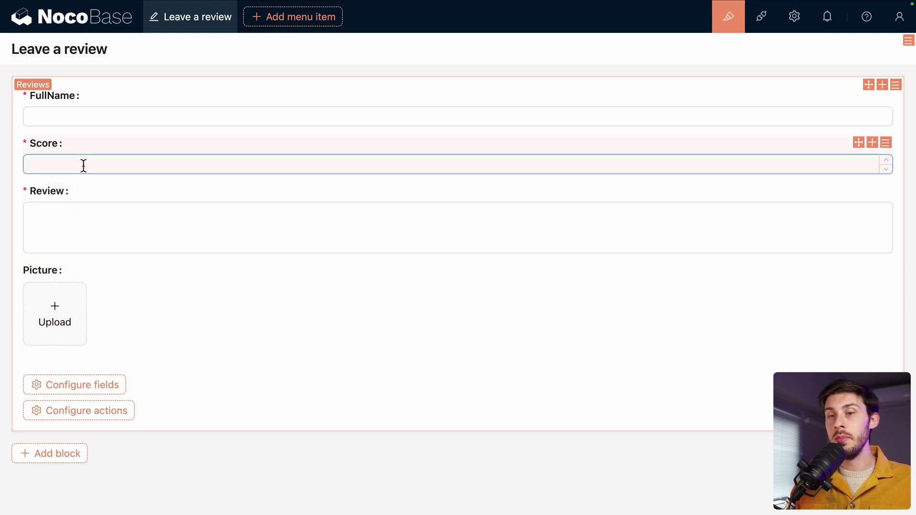
Step: Add a Score validation rule with maximum 5, minimum 1 and message 'Please enter a value between 1 and 5'
{"action": "left_click", "coordinate": [886, 142]}
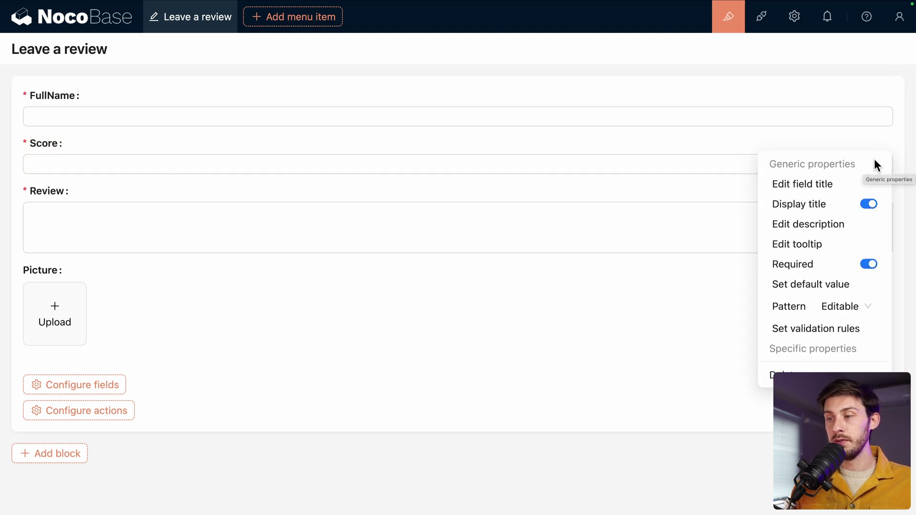
{"action": "left_click", "coordinate": [793, 333]}
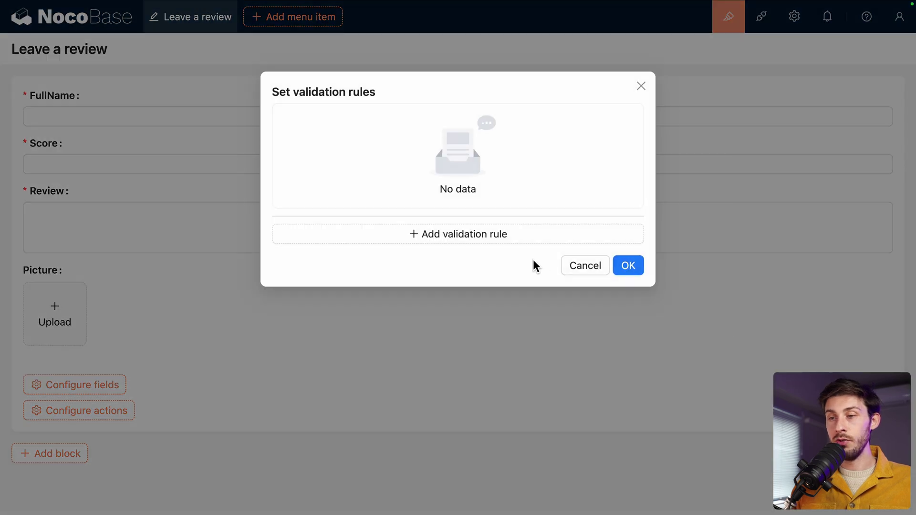
{"action": "left_click", "coordinate": [462, 237]}
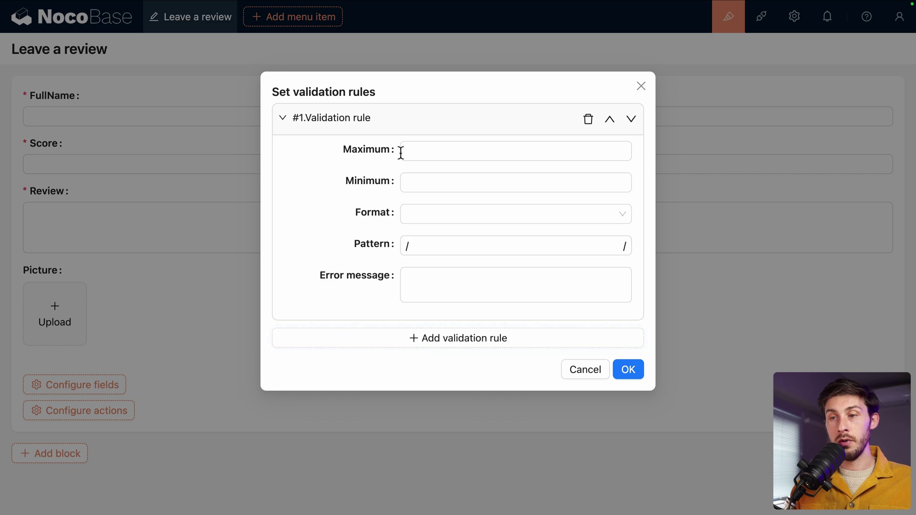
{"action": "left_click", "coordinate": [418, 151]}
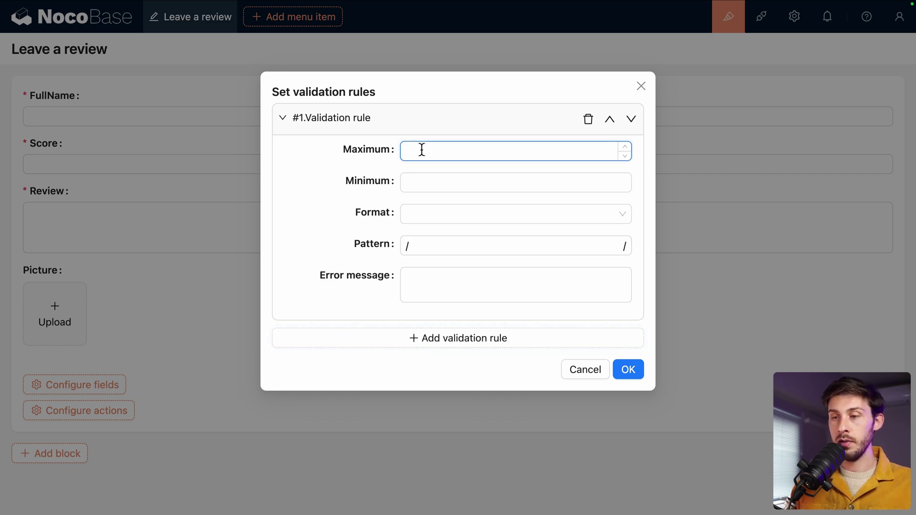
{"action": "type", "text": "5"}
{"action": "key", "text": "Tab"}
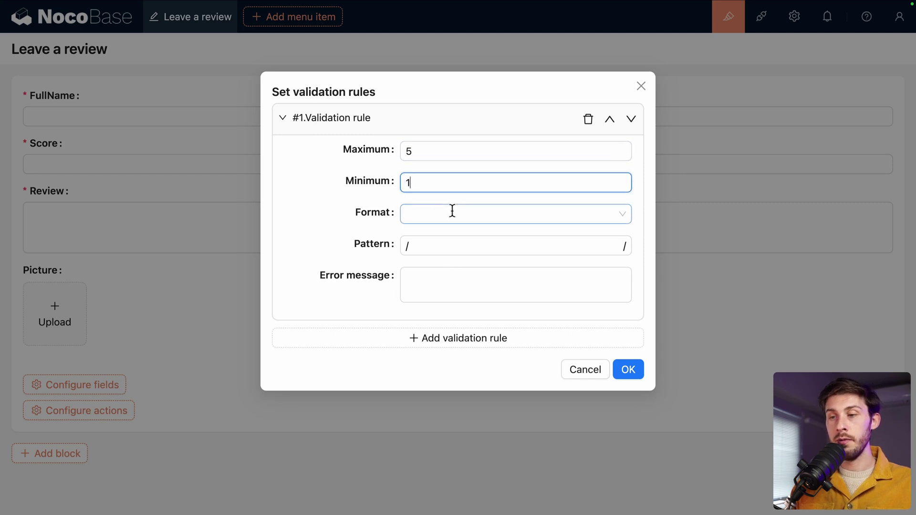
{"action": "left_click", "coordinate": [426, 276]}
{"action": "type", "text": "Ple"}
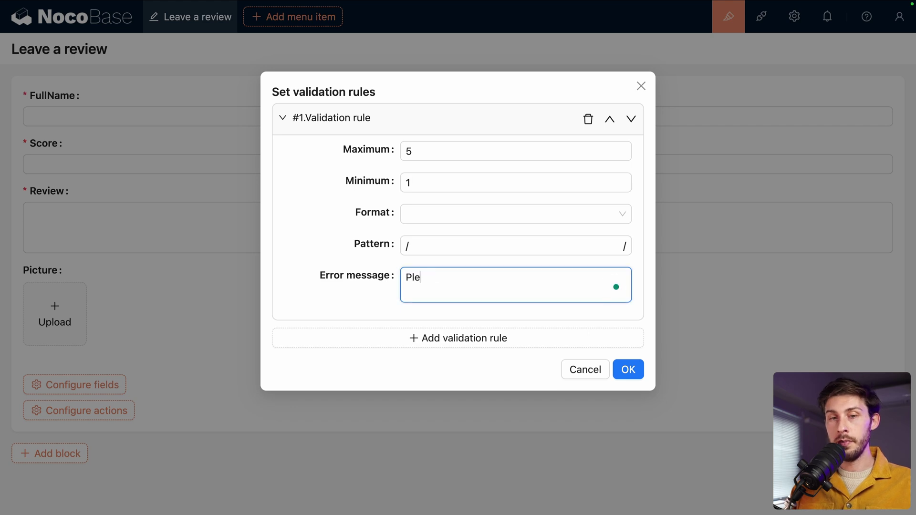
{"action": "type", "text": "ase enter a value"}
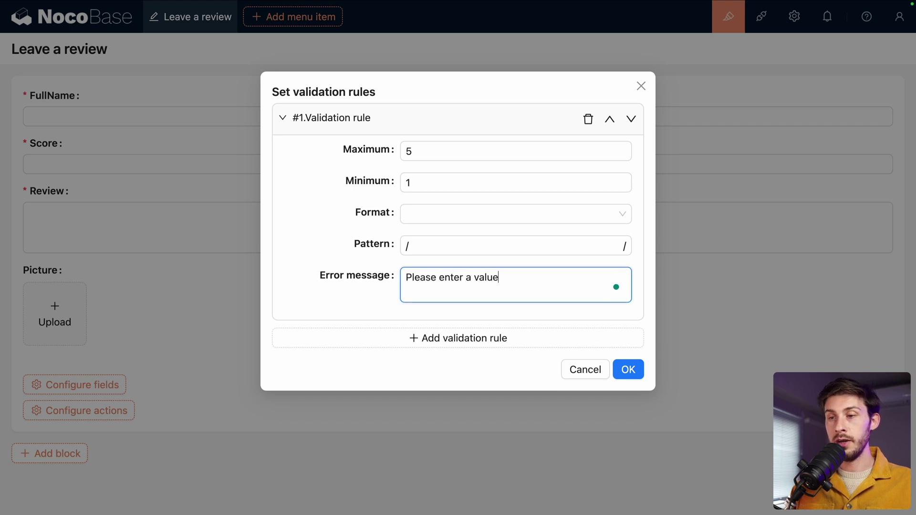
{"action": "type", "text": " between"}
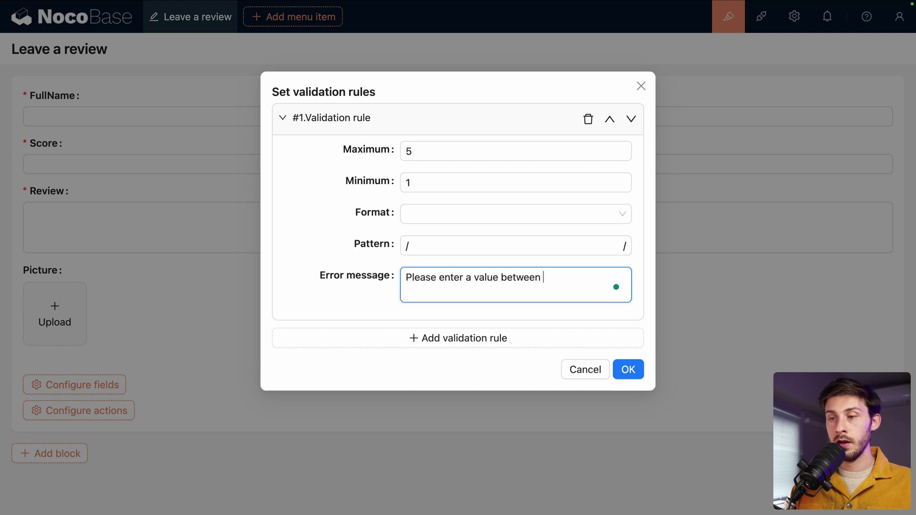
{"action": "type", "text": " 1 and 5"}
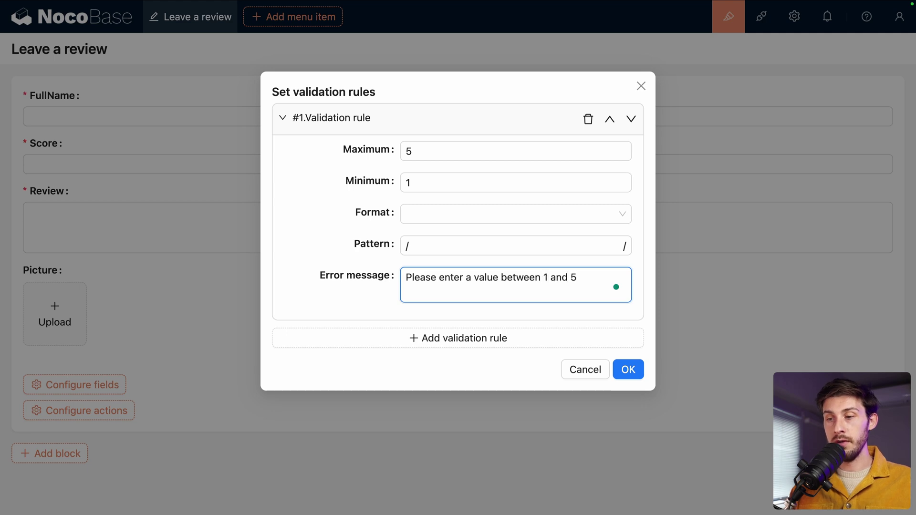
{"action": "left_click", "coordinate": [628, 370]}
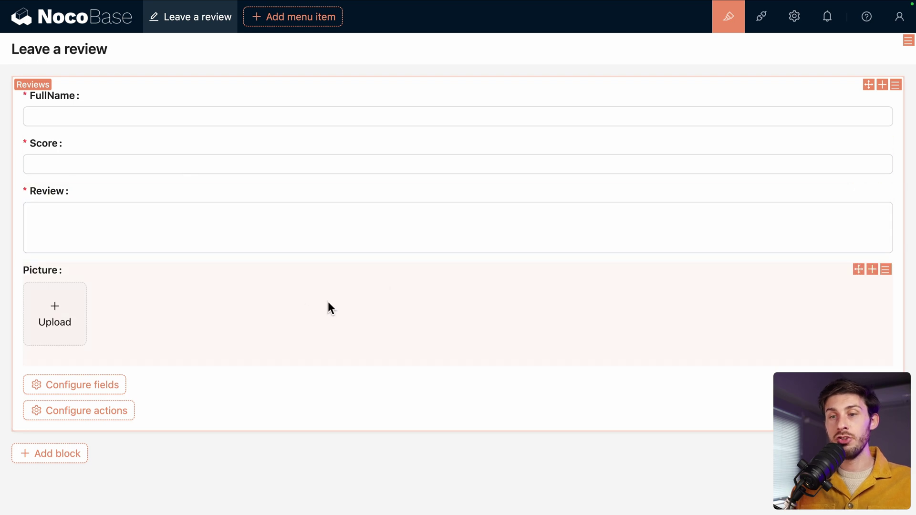
Step: Add a Markdown block greeting users to review their experience with **Elestio** in bold
{"action": "mouse_move", "coordinate": [114, 385]}
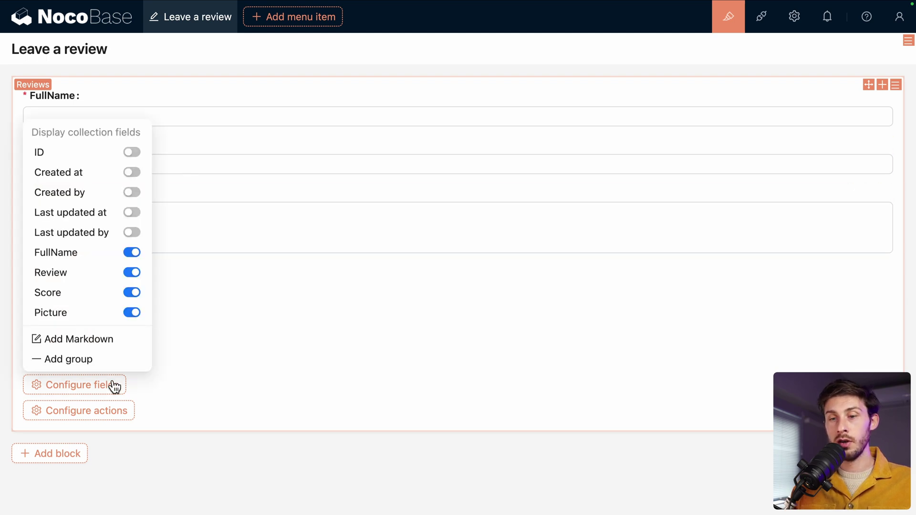
{"action": "left_click", "coordinate": [66, 340]}
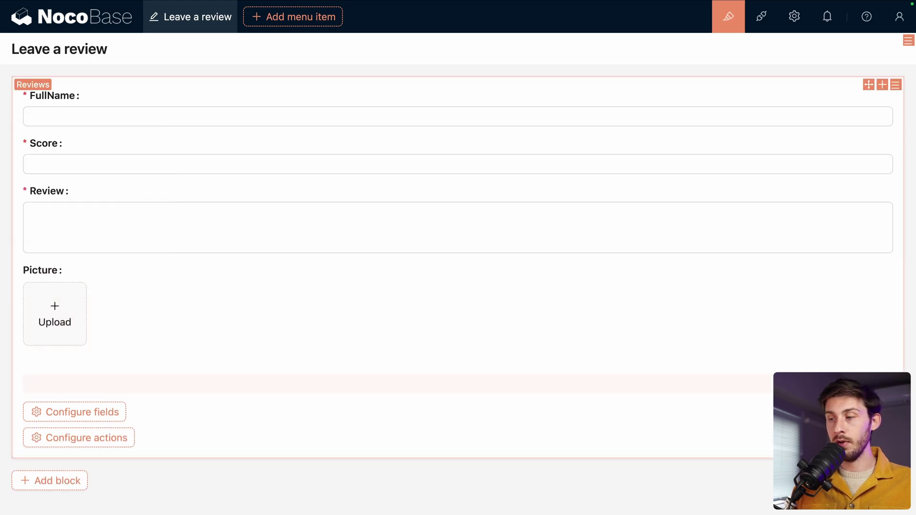
{"action": "mouse_move", "coordinate": [896, 380]}
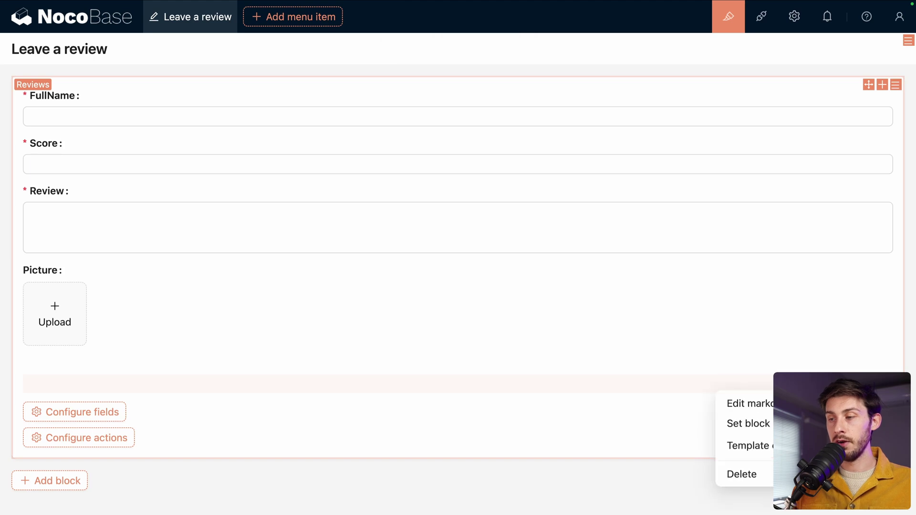
{"action": "left_click", "coordinate": [754, 404]}
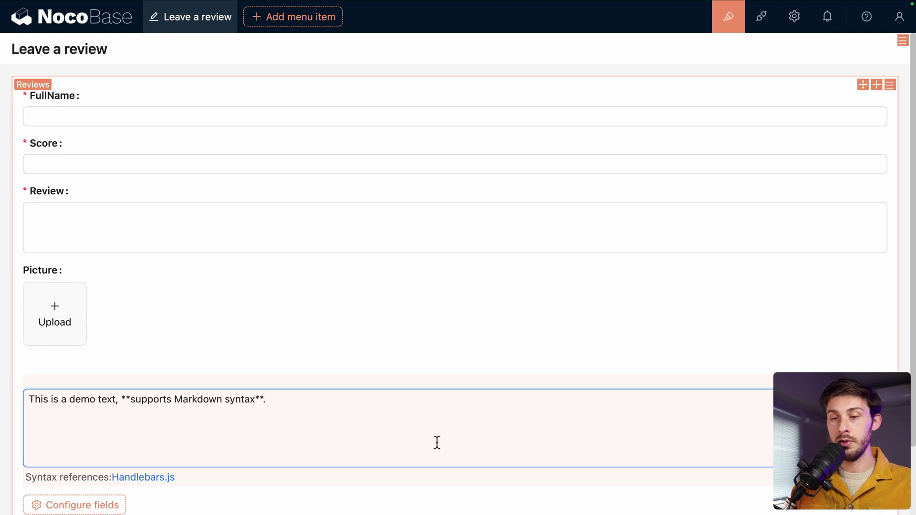
{"action": "key", "text": "ctrl+a"}
{"action": "type", "text": "Dear user, "}
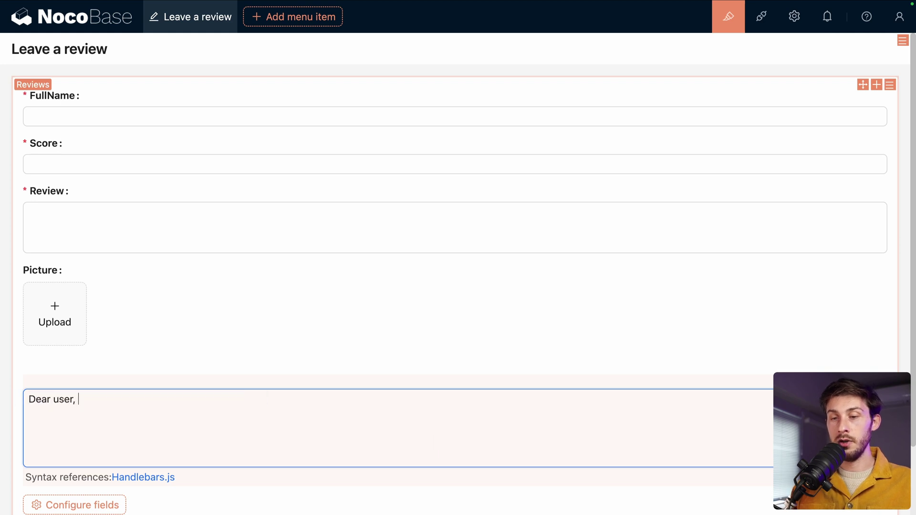
{"action": "type", "text": "please leave us "}
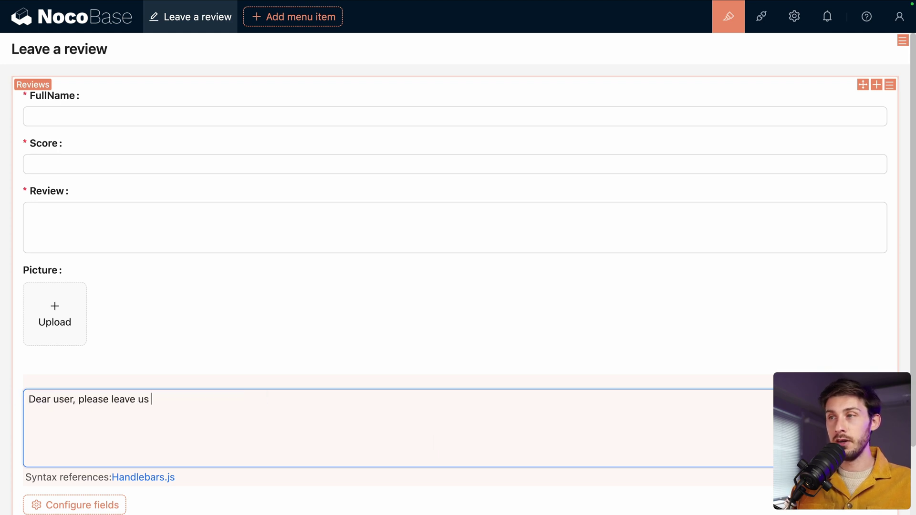
{"action": "type", "text": "a review obout"}
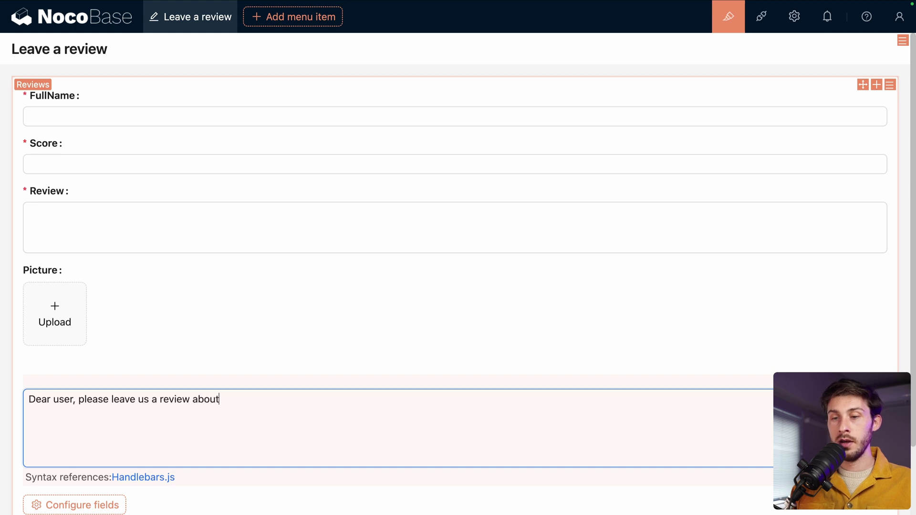
{"action": "type", "text": " your experienc"}
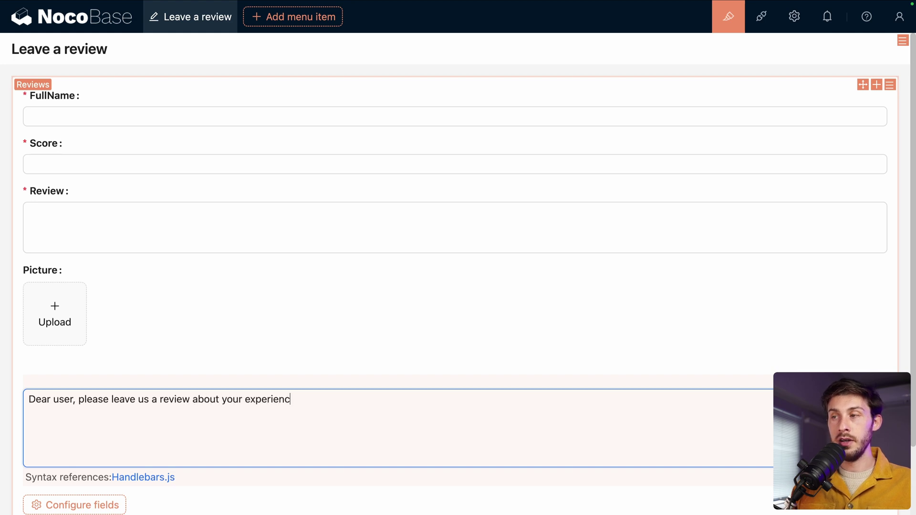
{"action": "type", "text": "e with **"}
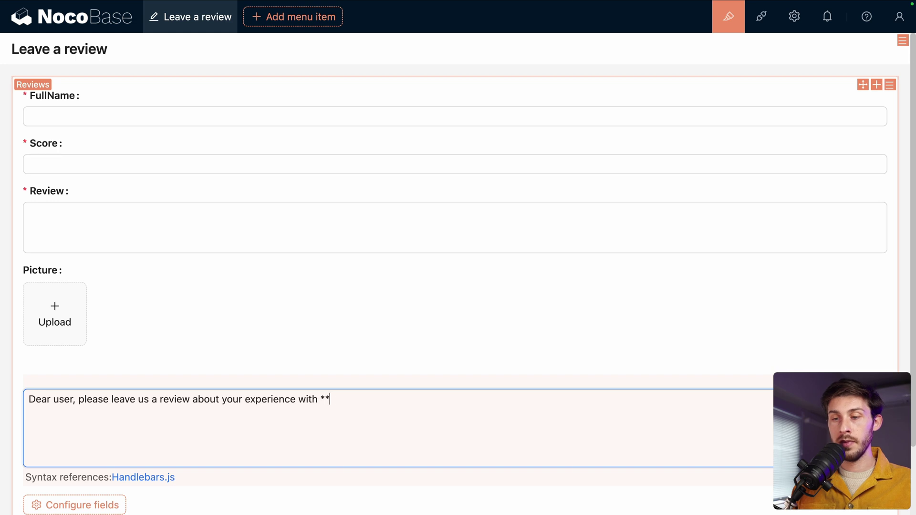
{"action": "type", "text": "Elestio**"}
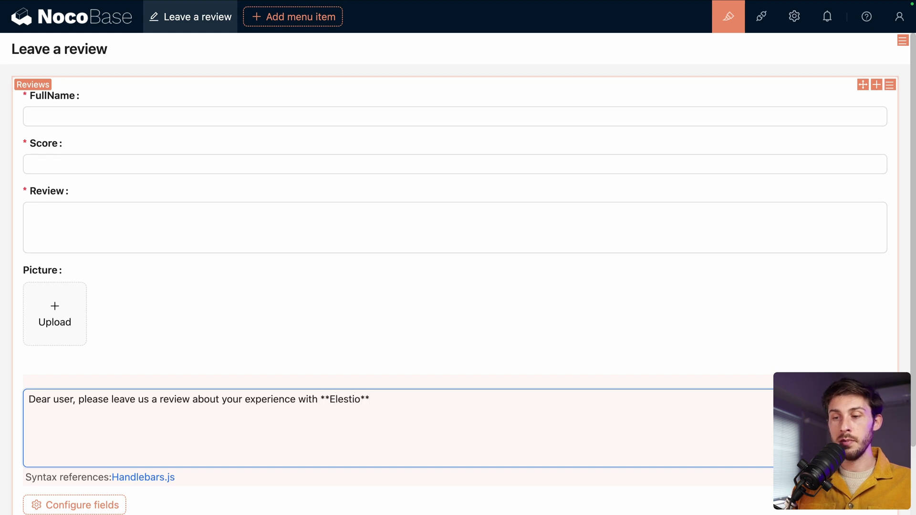
{"action": "key", "text": "shift+Left"}
{"action": "key", "text": "shift+Left"}
{"action": "key", "text": "shift+Left"}
{"action": "key", "text": "shift+Left"}
{"action": "key", "text": "shift+Left"}
{"action": "key", "text": "shift+Left"}
{"action": "key", "text": "shift+Left"}
{"action": "key", "text": "shift+Left"}
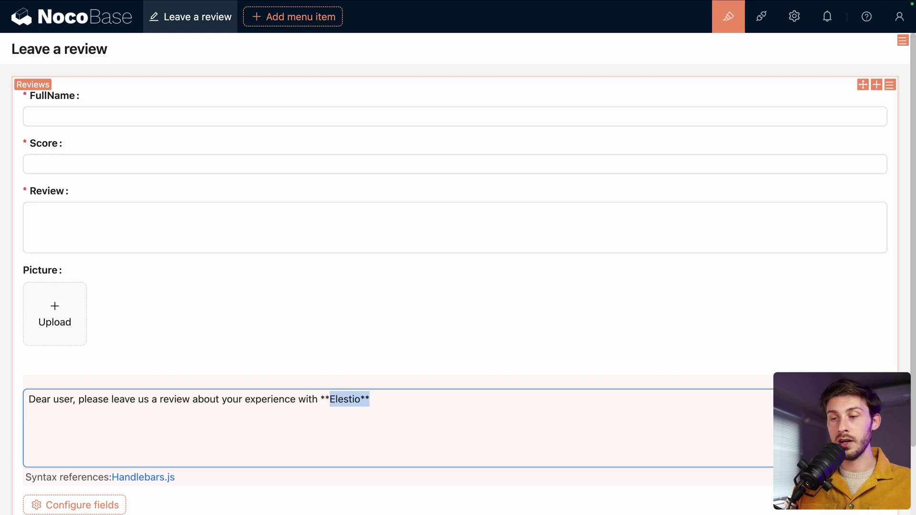
{"action": "left_click", "coordinate": [597, 427]}
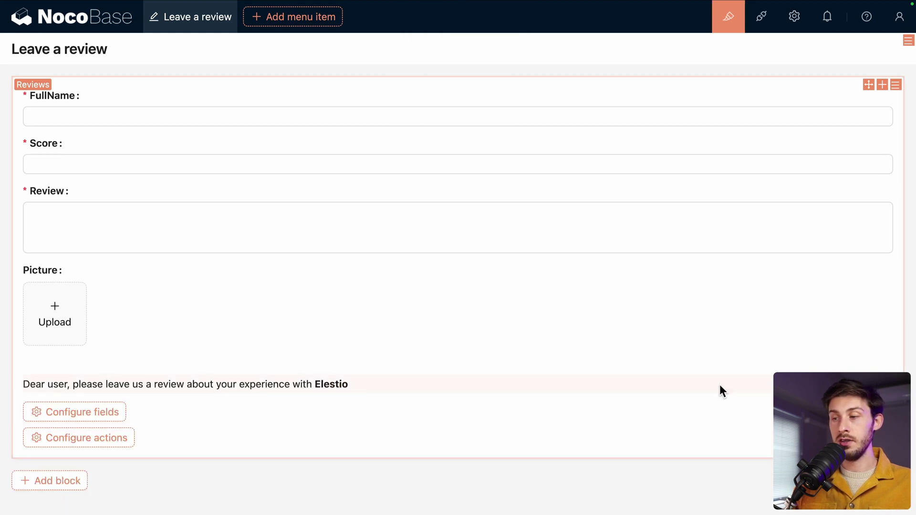
Step: Move the greeting block to the top of the form, above FullName
{"action": "left_click_drag", "start_coordinate": [869, 380], "coordinate": [668, 94]}
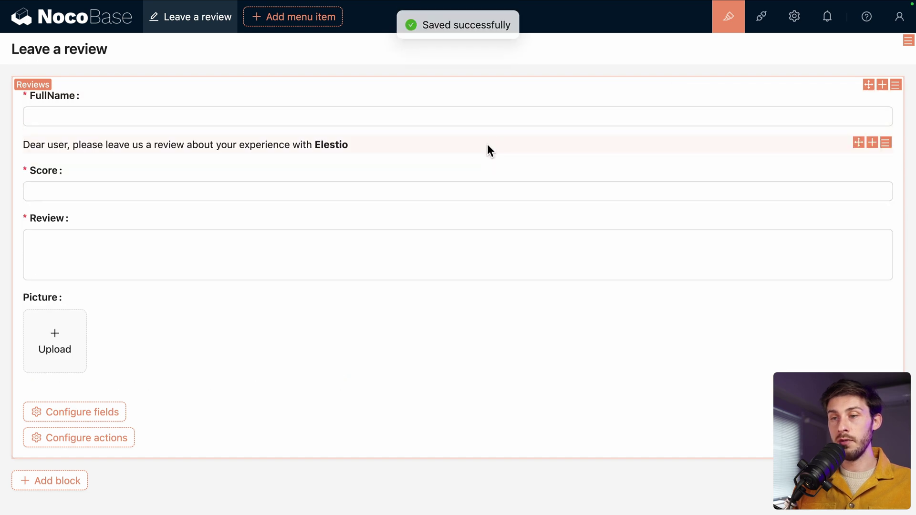
{"action": "left_click_drag", "start_coordinate": [488, 144], "coordinate": [494, 127]}
{"action": "left_click_drag", "start_coordinate": [859, 142], "coordinate": [853, 99]}
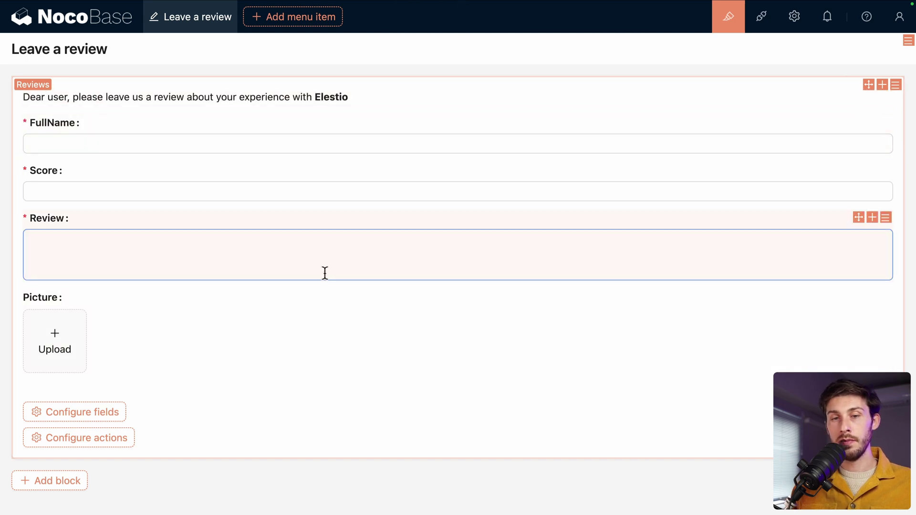
Step: Add a Submit action to the review form and turn off the UI Editor
{"action": "mouse_move", "coordinate": [118, 445]}
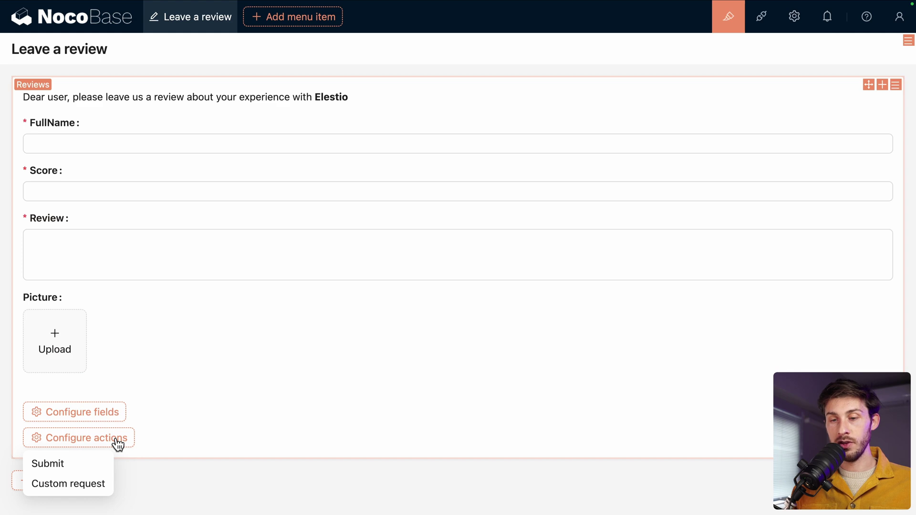
{"action": "left_click", "coordinate": [78, 462]}
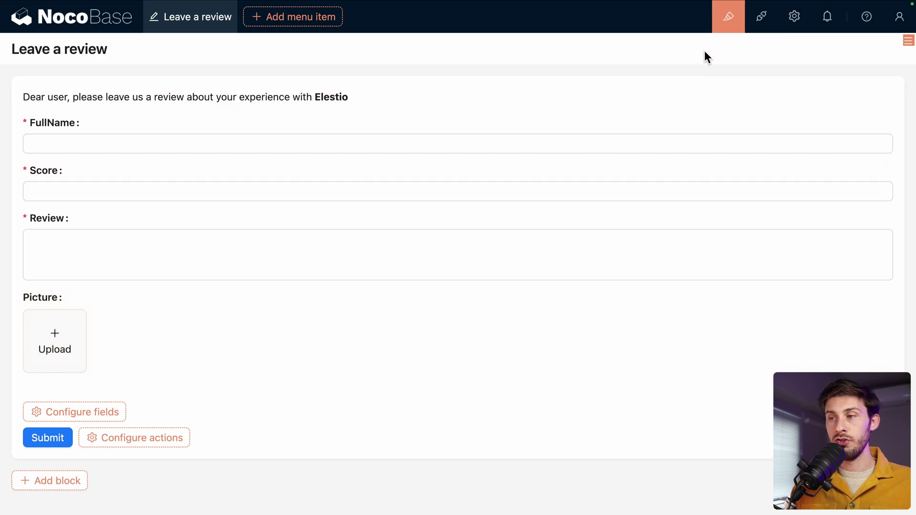
{"action": "left_click", "coordinate": [729, 20]}
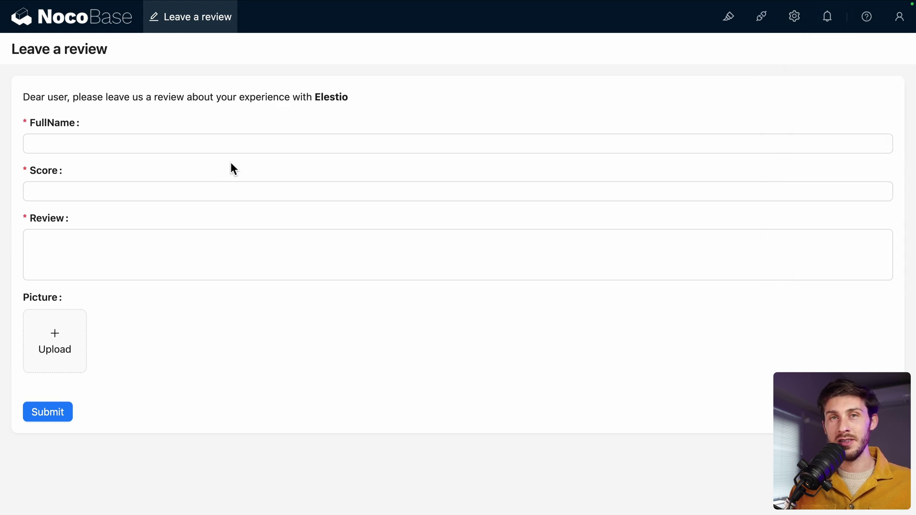
Step: Enter the reviewer's full name, test validation with an incomplete submit, and set Score to 5
{"action": "left_click", "coordinate": [246, 148]}
{"action": "type", "text": "W"}
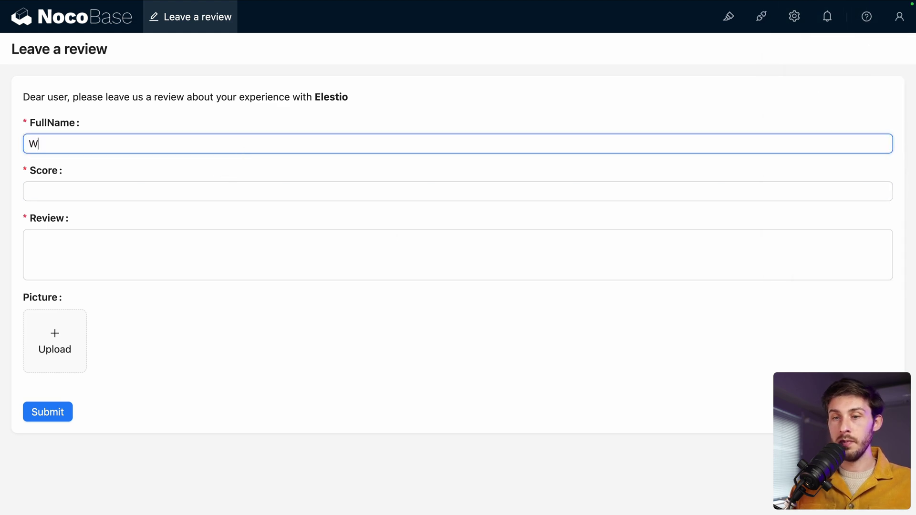
{"action": "type", "text": "awa Sense"}
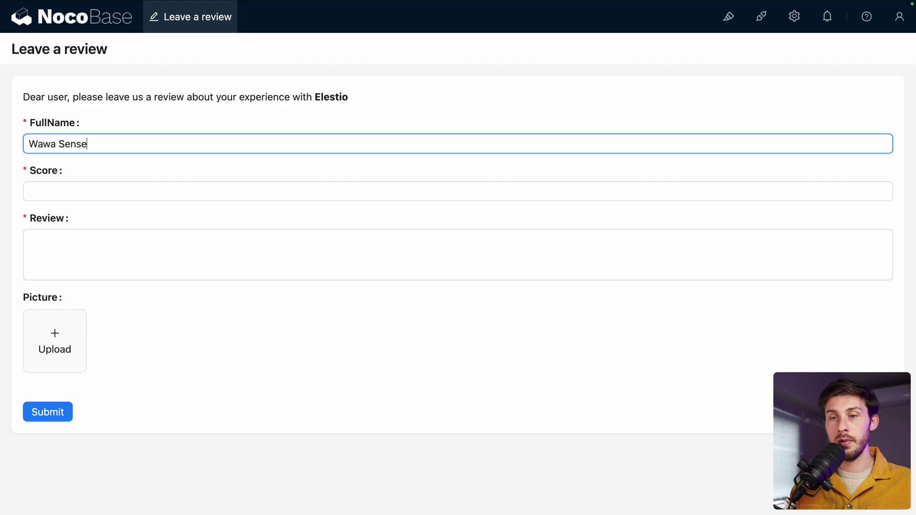
{"action": "type", "text": "i"}
{"action": "key", "text": "Tab"}
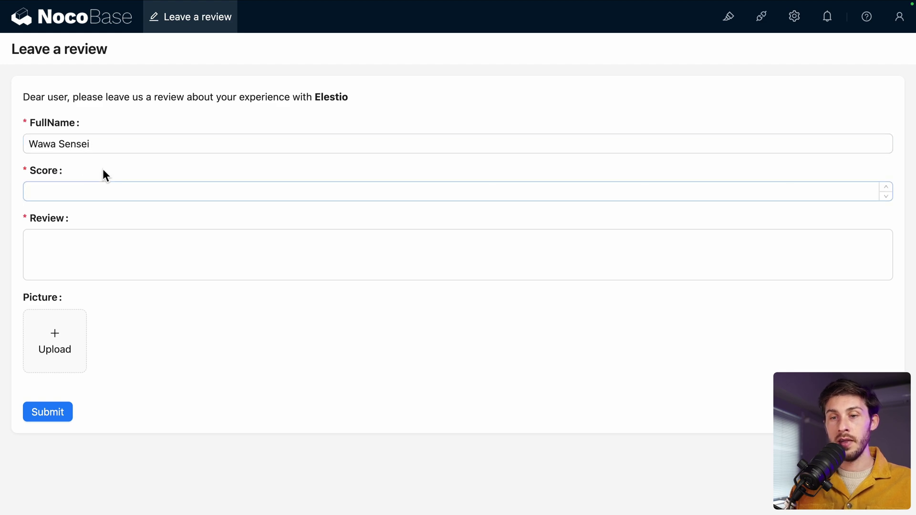
{"action": "left_click", "coordinate": [56, 419]}
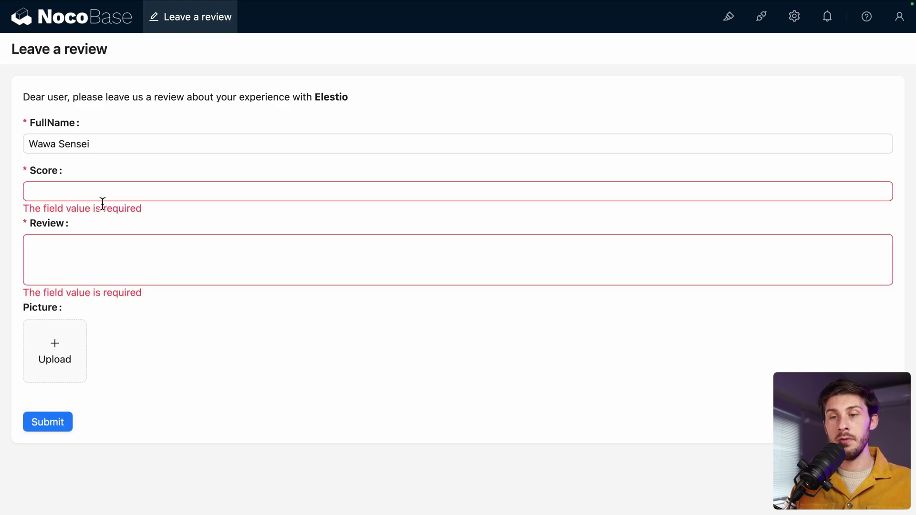
{"action": "type", "text": "12"}
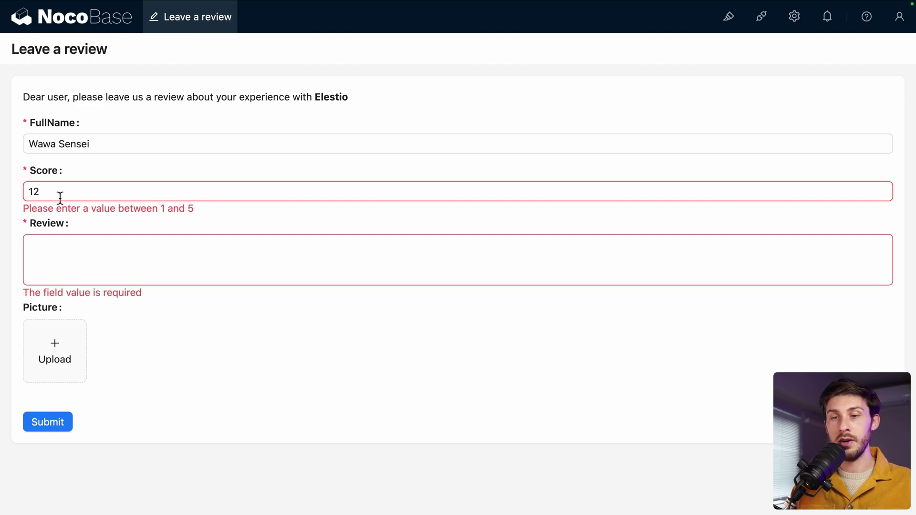
{"action": "key", "text": "BackSpace"}
{"action": "key", "text": "BackSpace"}
{"action": "type", "text": "5"}
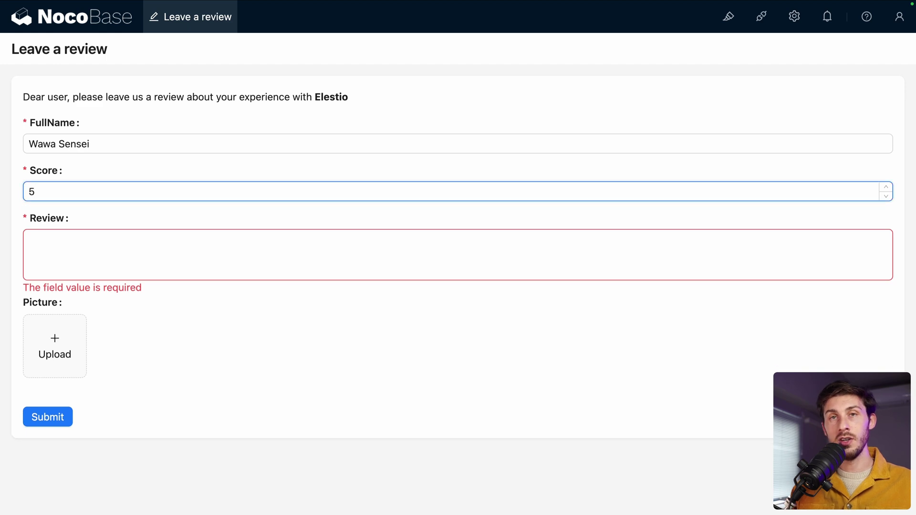
Step: Write the review 'Great experience, thank you!', attach a photo and submit the form
{"action": "left_click", "coordinate": [88, 244]}
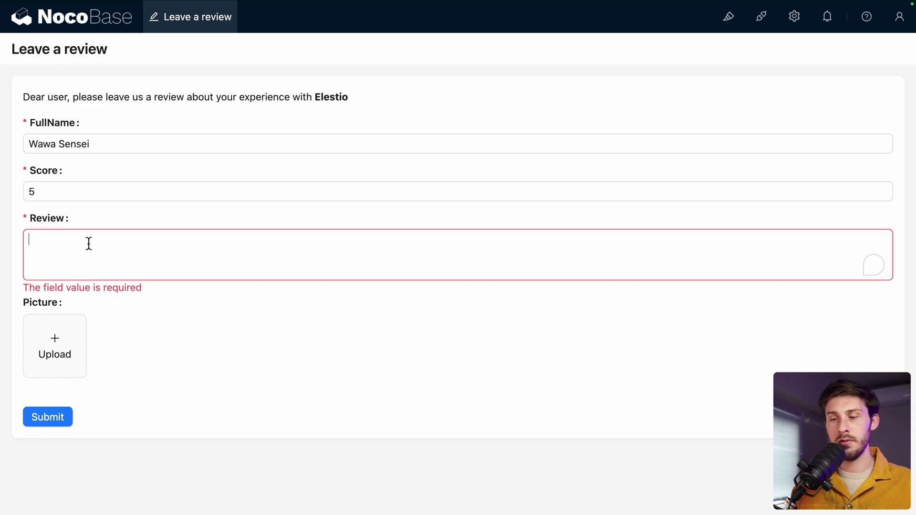
{"action": "type", "text": "Great experi"}
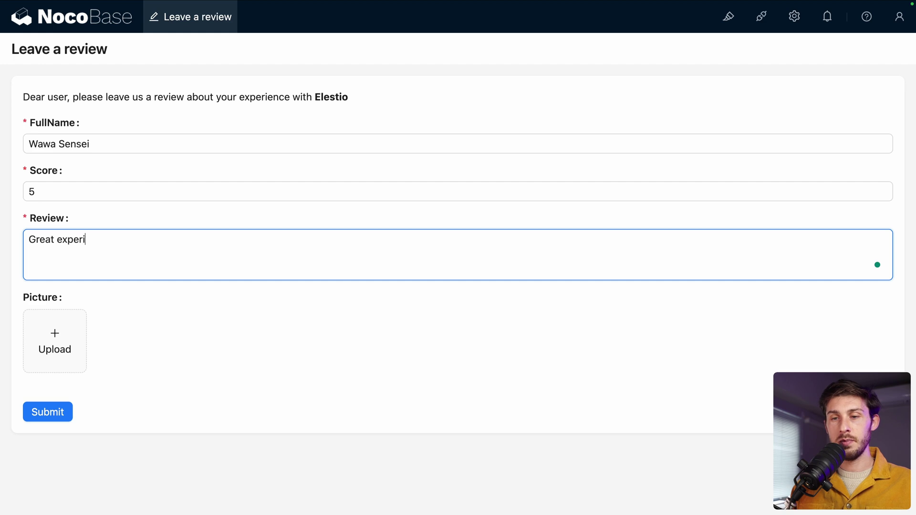
{"action": "type", "text": "ence, thank you!"}
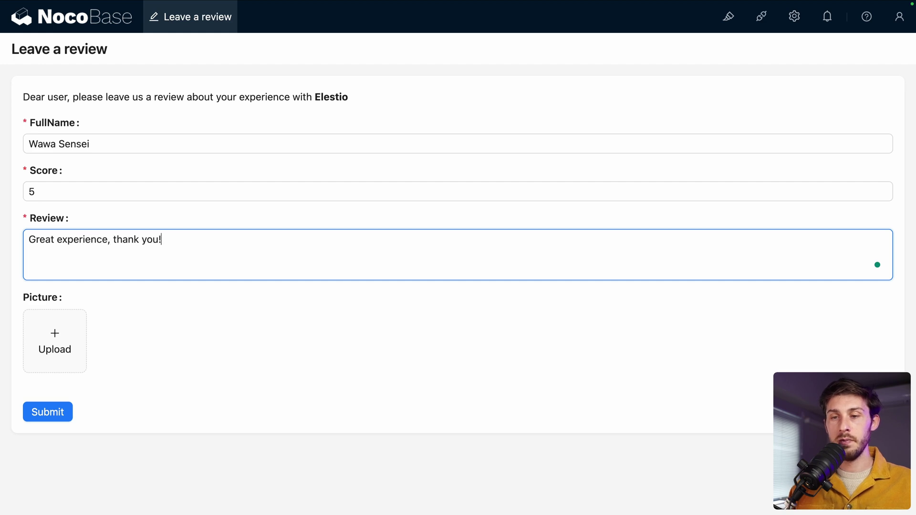
{"action": "left_click", "coordinate": [45, 361]}
{"action": "left_click", "coordinate": [631, 400]}
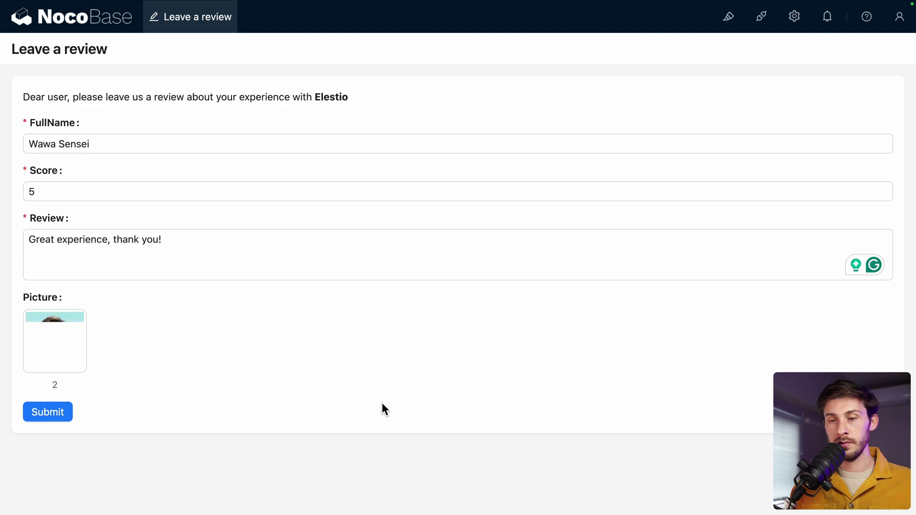
{"action": "left_click", "coordinate": [53, 412]}
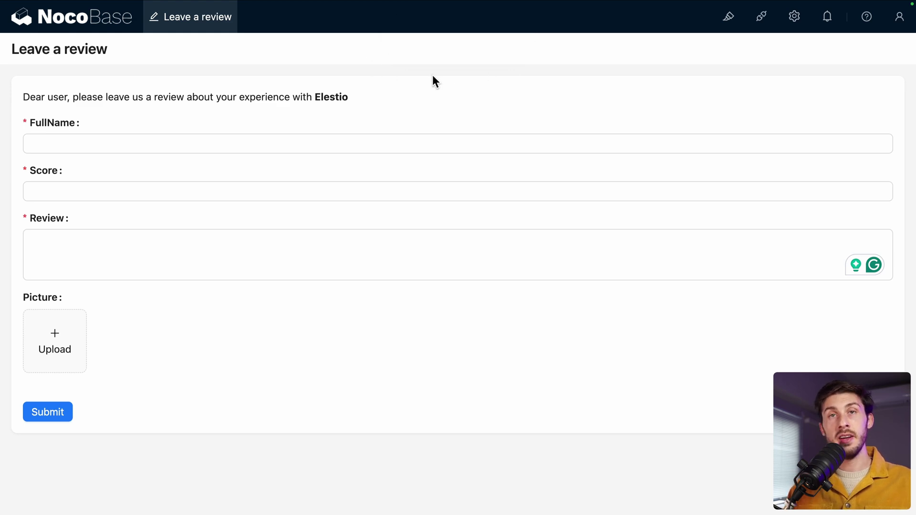
Step: Submit a second review with the reviewer's name, score 2 and 'It was an horrible nightmare!!!'
{"action": "left_click", "coordinate": [315, 142]}
{"action": "type", "text": "J"}
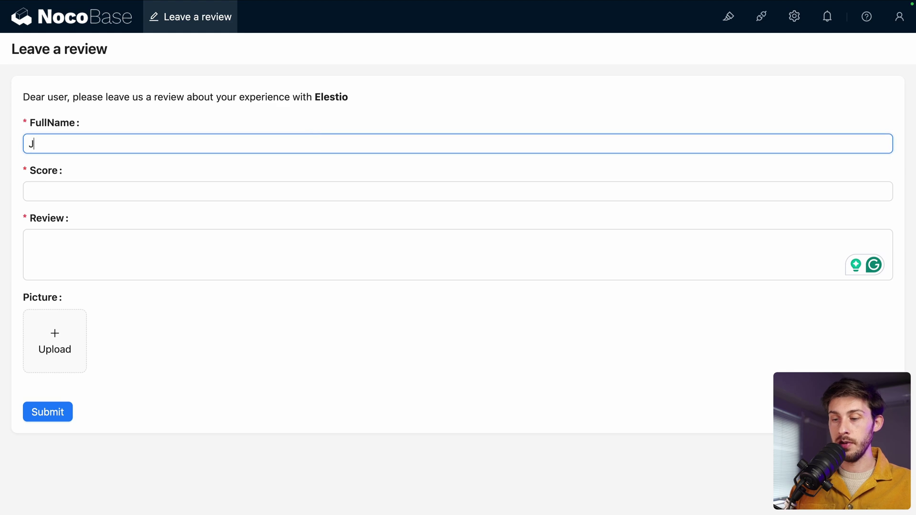
{"action": "type", "text": "ohn Doe"}
{"action": "left_click", "coordinate": [262, 178]}
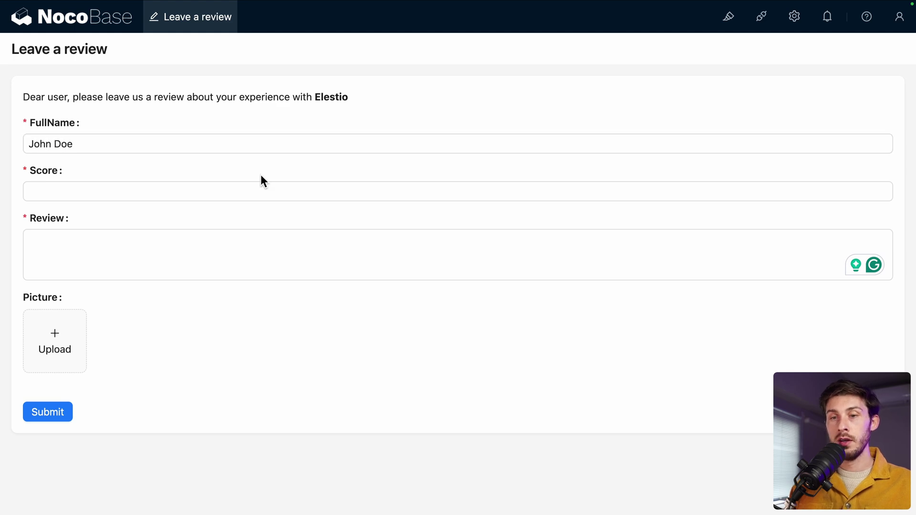
{"action": "left_click", "coordinate": [253, 191]}
{"action": "type", "text": "2"}
{"action": "left_click", "coordinate": [230, 232]}
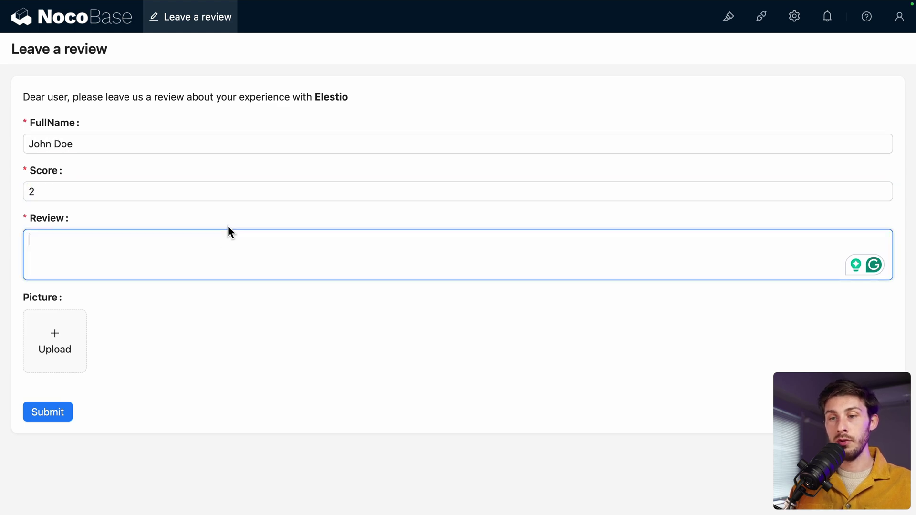
{"action": "type", "text": "It was an"}
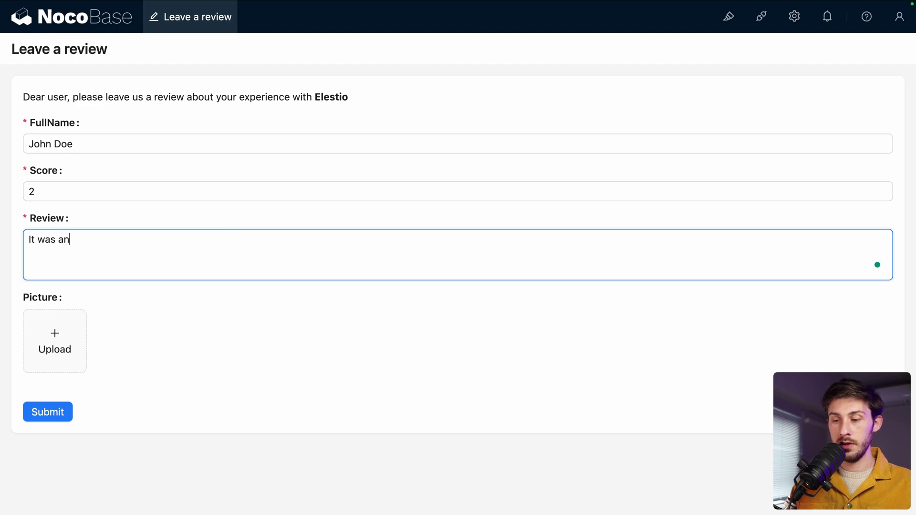
{"action": "type", "text": " horrible nightmare!!!"}
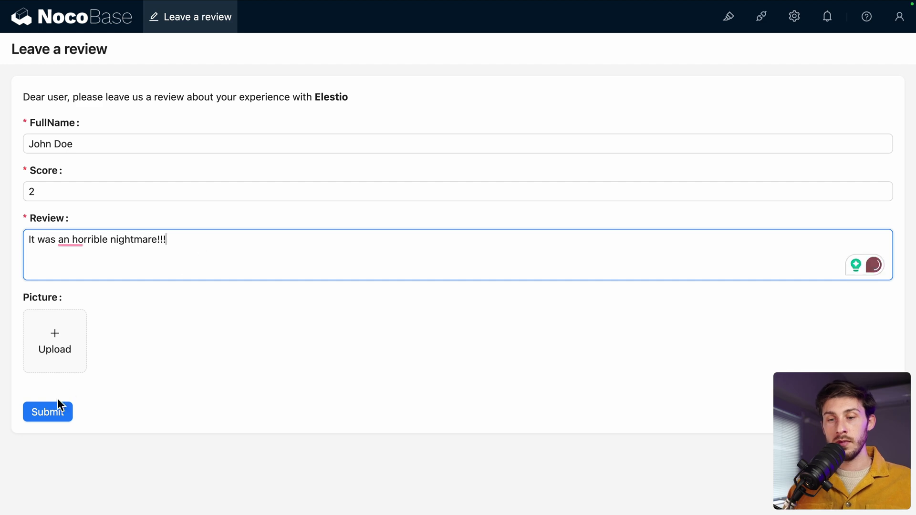
{"action": "left_click", "coordinate": [46, 411]}
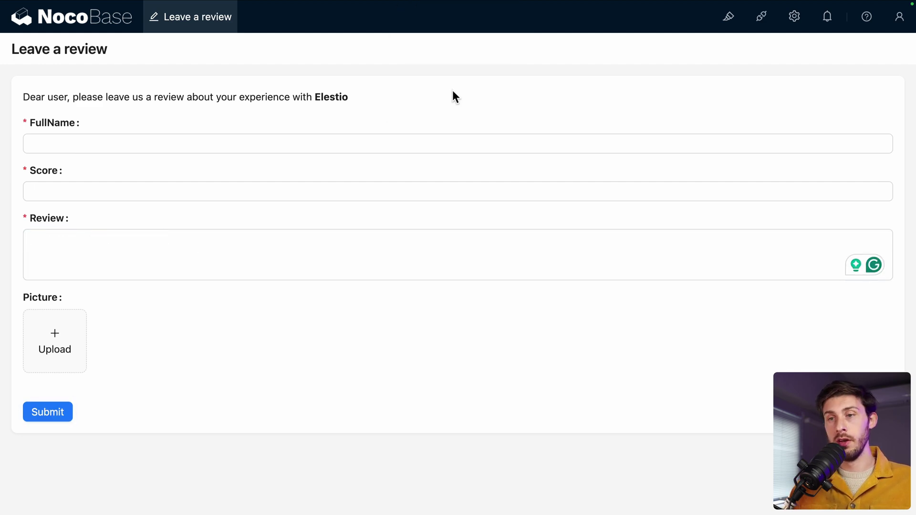
Step: In UI editor mode, add a 'User Reviews' page to the menu with the star icon
{"action": "left_click", "coordinate": [721, 21]}
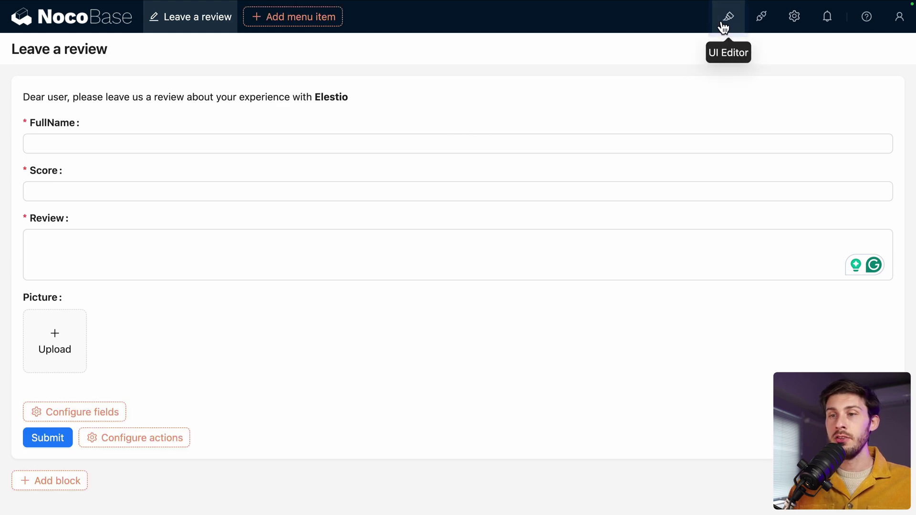
{"action": "mouse_move", "coordinate": [260, 27]}
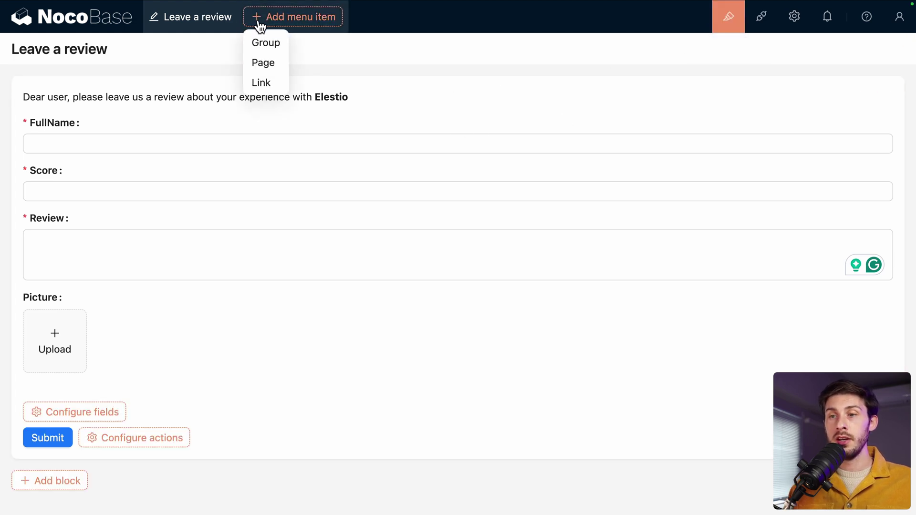
{"action": "left_click", "coordinate": [262, 62]}
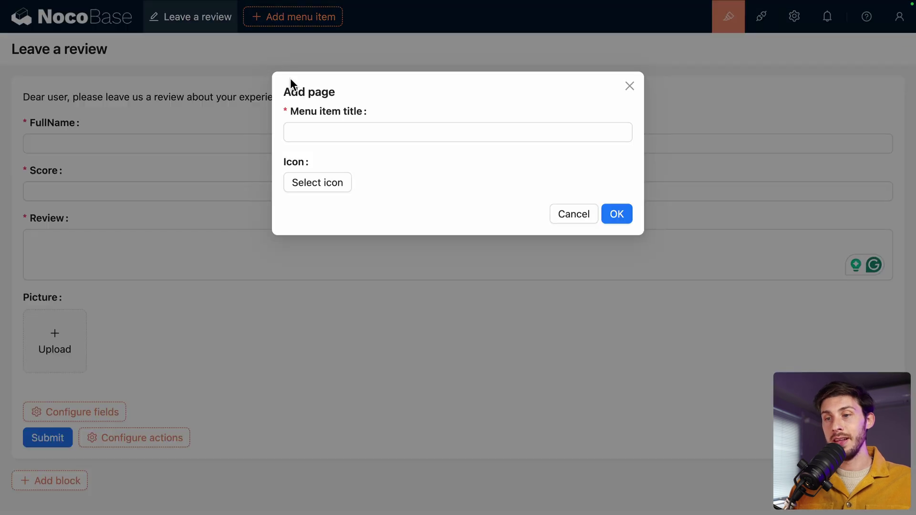
{"action": "type", "text": "User R"}
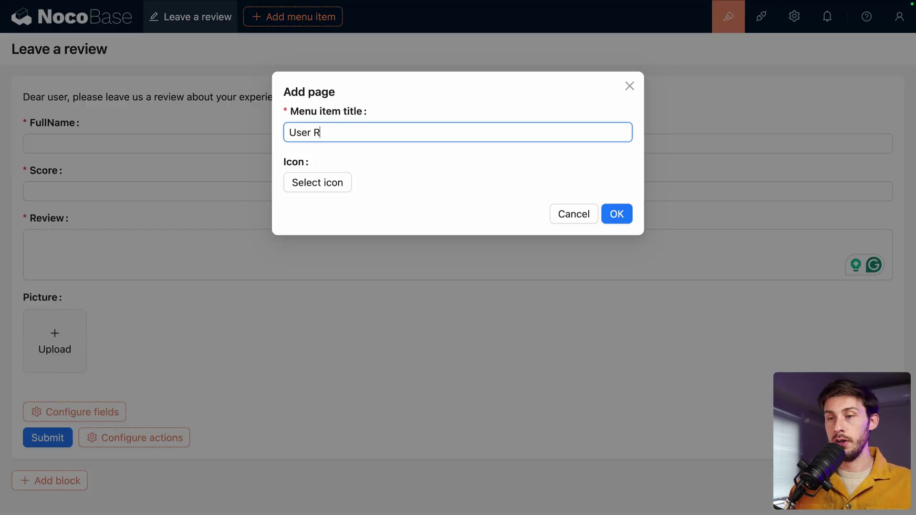
{"action": "type", "text": "eviews"}
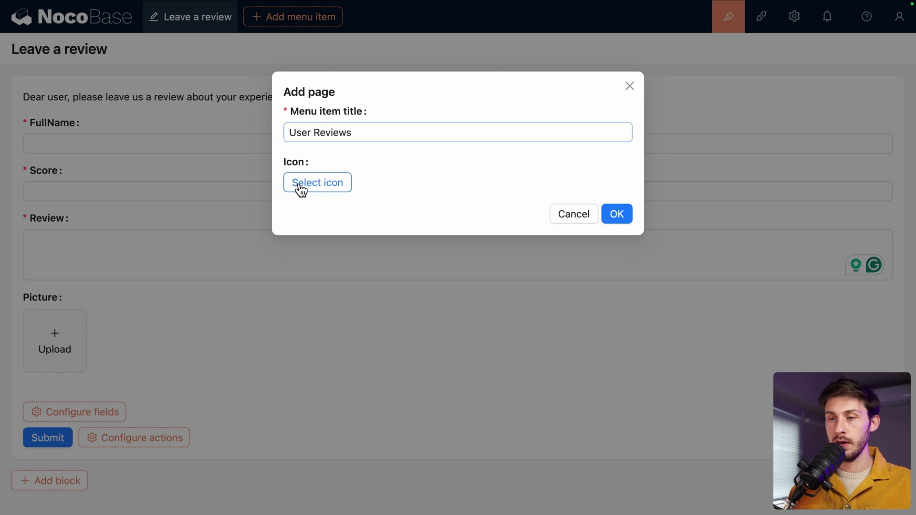
{"action": "left_click", "coordinate": [301, 185]}
{"action": "left_click", "coordinate": [307, 240]}
{"action": "type", "text": "star"}
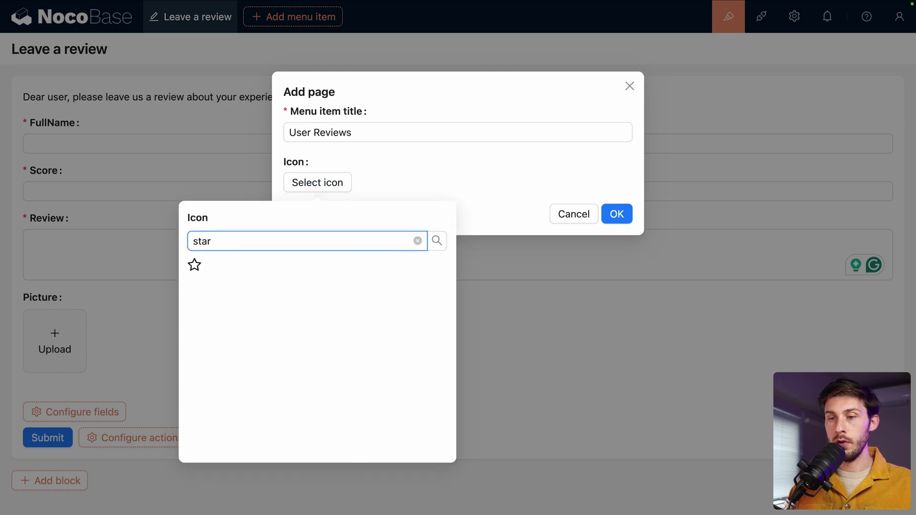
{"action": "left_click", "coordinate": [193, 270]}
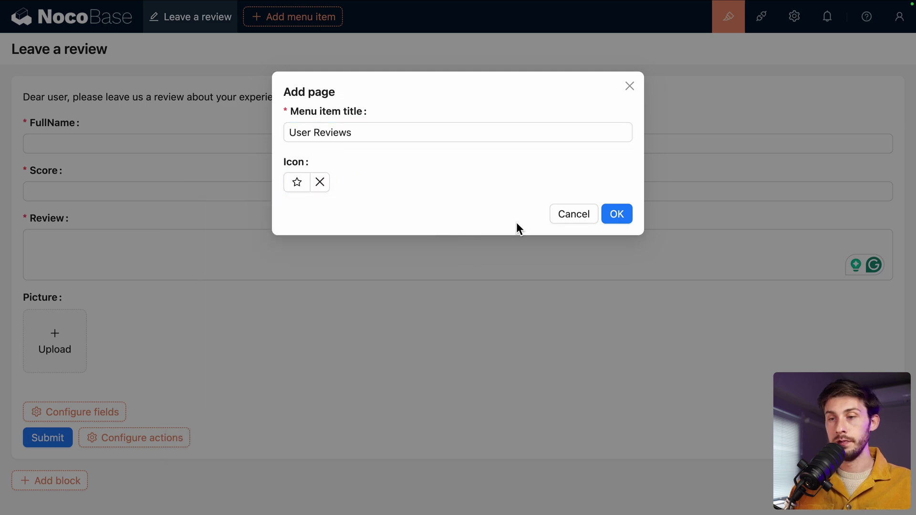
{"action": "left_click", "coordinate": [619, 213]}
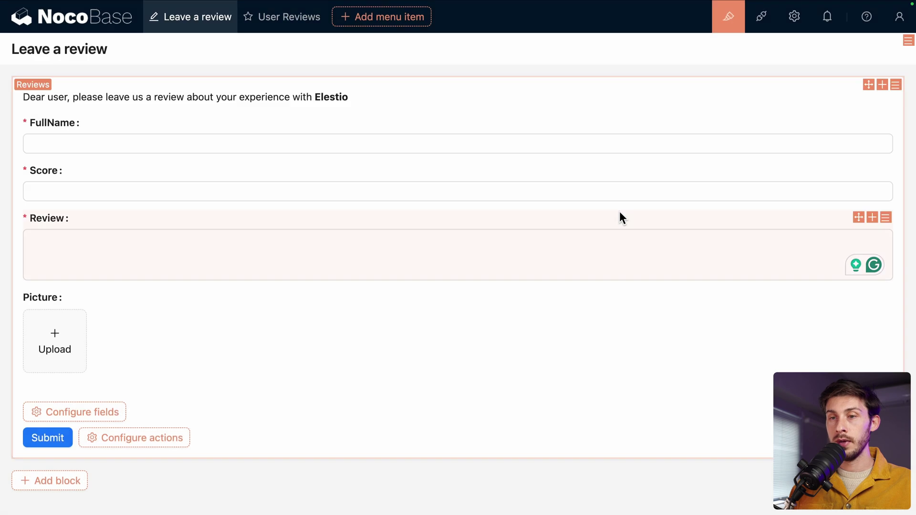
Step: On the User Reviews page, add a table block for the Reviews collection
{"action": "left_click", "coordinate": [256, 23]}
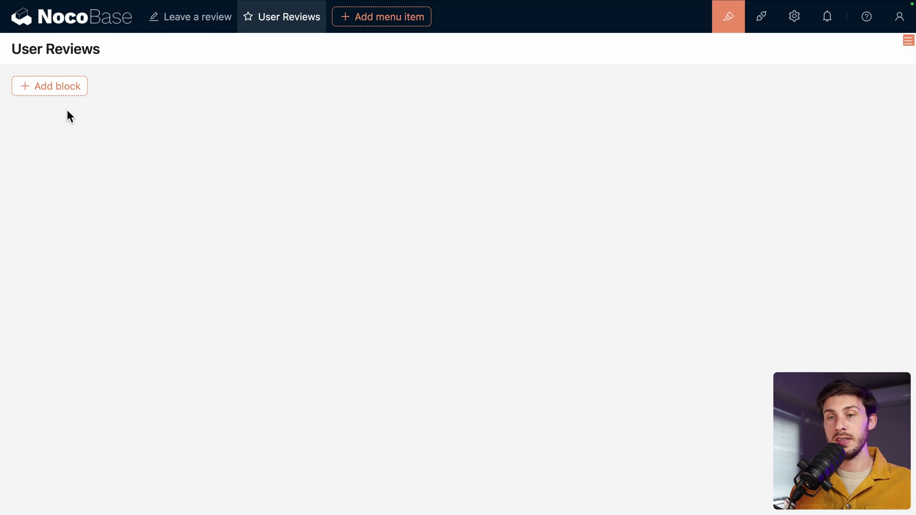
{"action": "mouse_move", "coordinate": [56, 95]}
{"action": "mouse_move", "coordinate": [52, 132]}
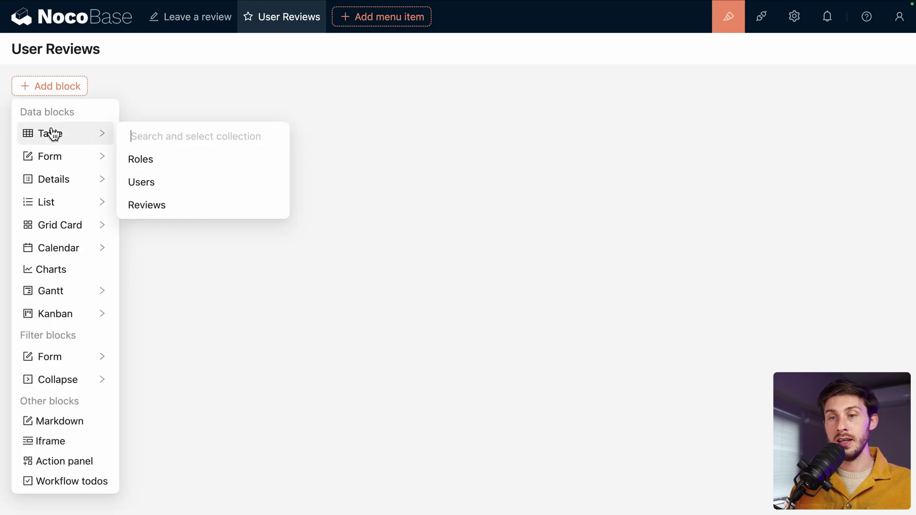
{"action": "left_click", "coordinate": [134, 205]}
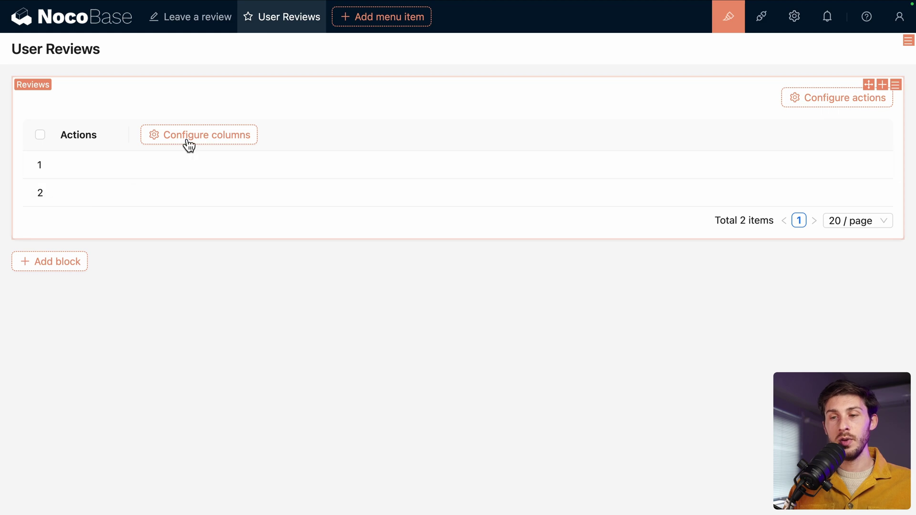
Step: Show the Created at, Last updated at, FullName, Review, Score and Picture columns
{"action": "mouse_move", "coordinate": [191, 143]}
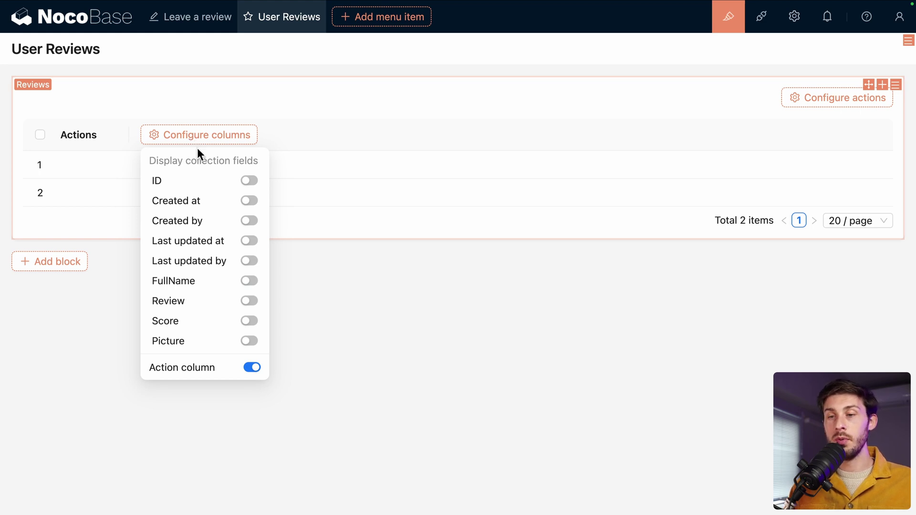
{"action": "left_click", "coordinate": [249, 201]}
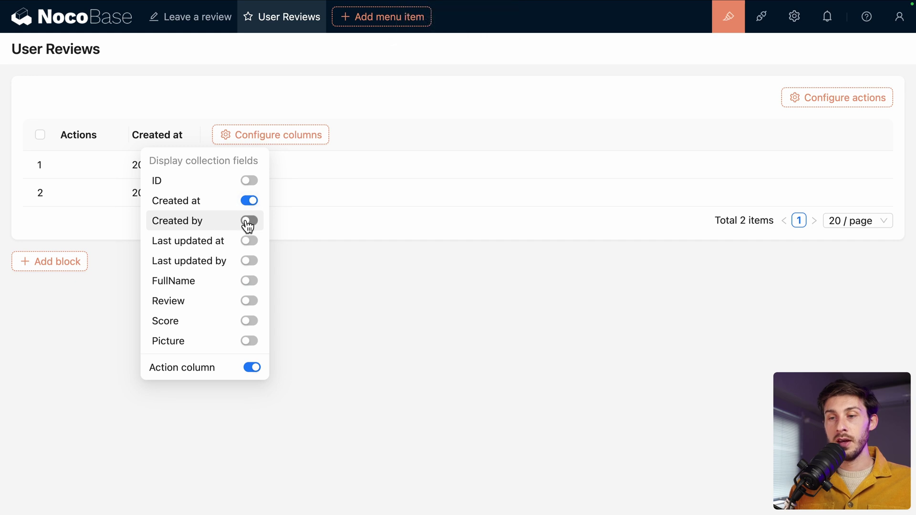
{"action": "left_click", "coordinate": [252, 245]}
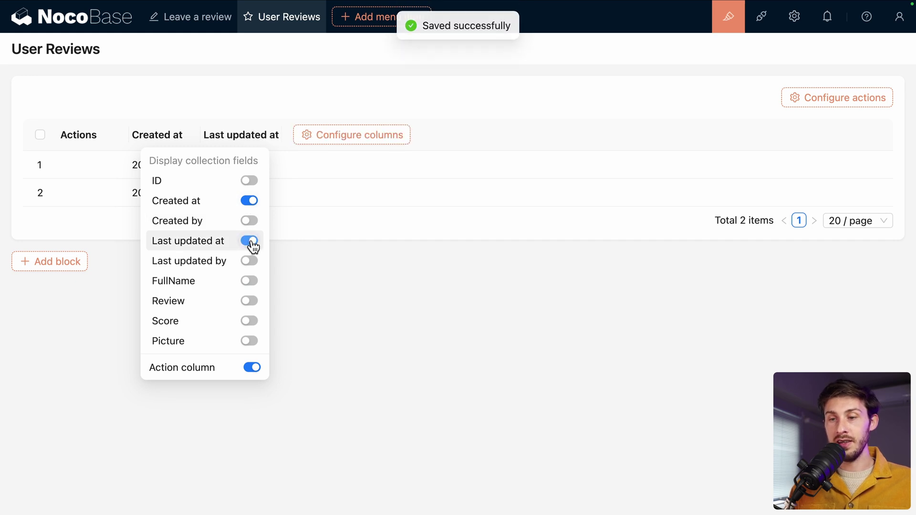
{"action": "left_click", "coordinate": [249, 280]}
{"action": "left_click", "coordinate": [249, 301]}
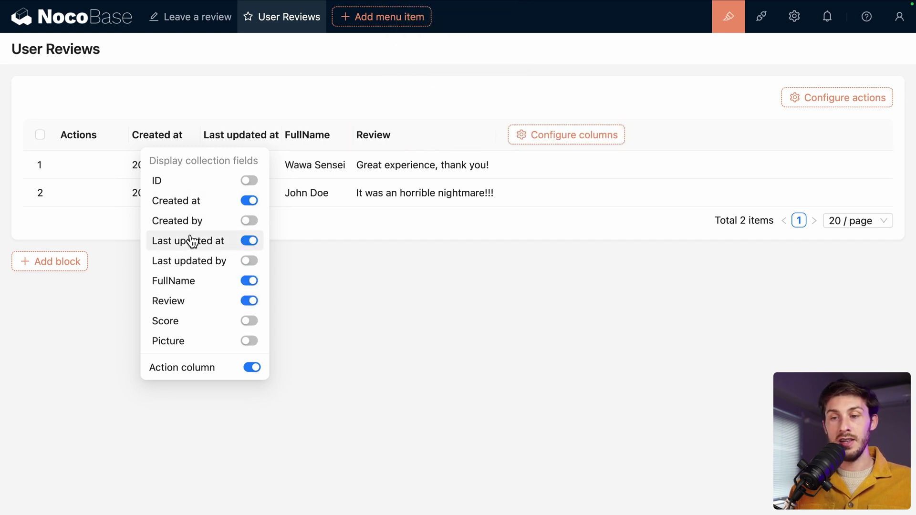
{"action": "left_click", "coordinate": [249, 321]}
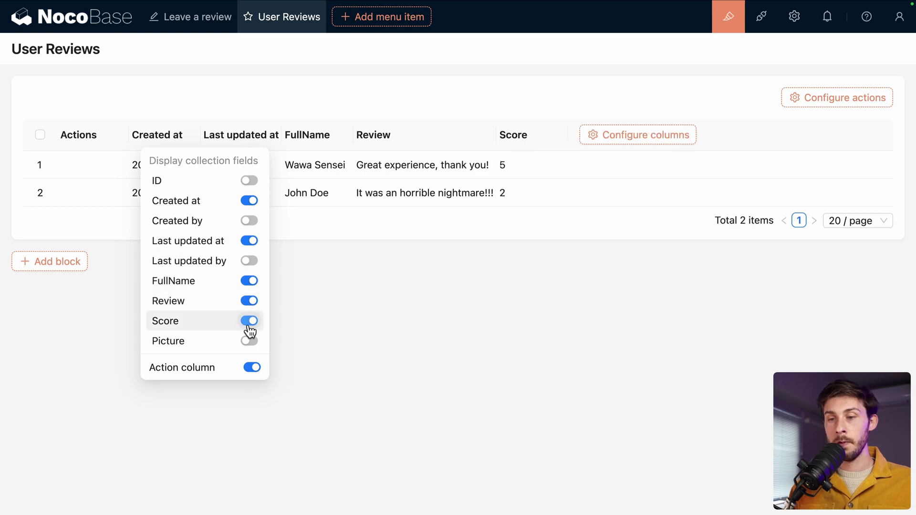
{"action": "left_click", "coordinate": [249, 341]}
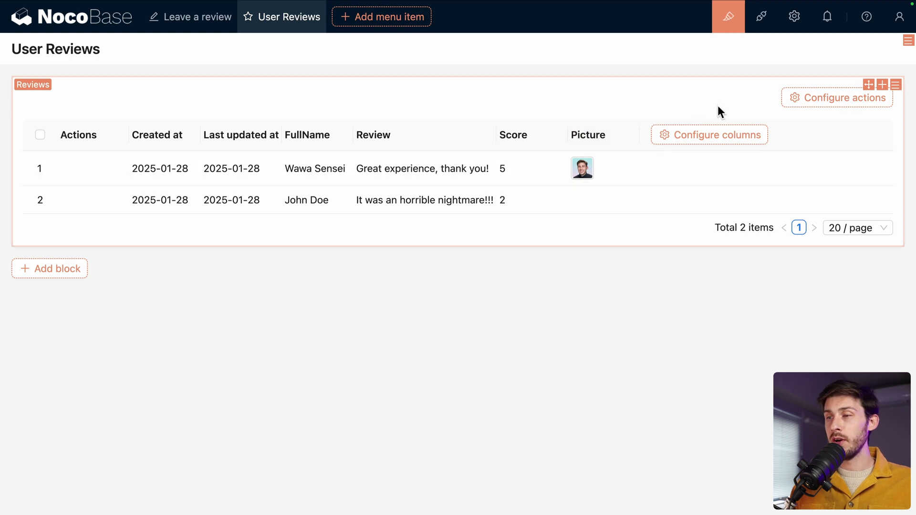
Step: Enable the Filter, Delete and Refresh actions on the Reviews table
{"action": "mouse_move", "coordinate": [812, 102]}
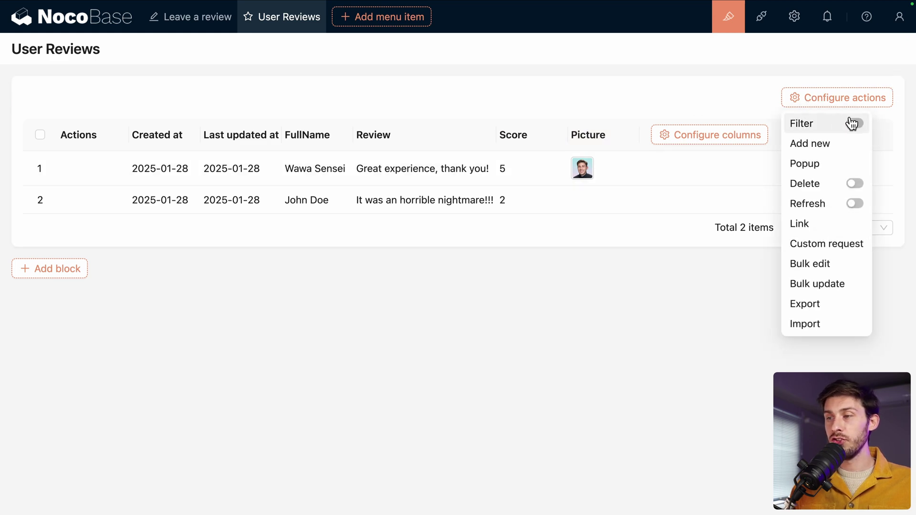
{"action": "left_click", "coordinate": [854, 123]}
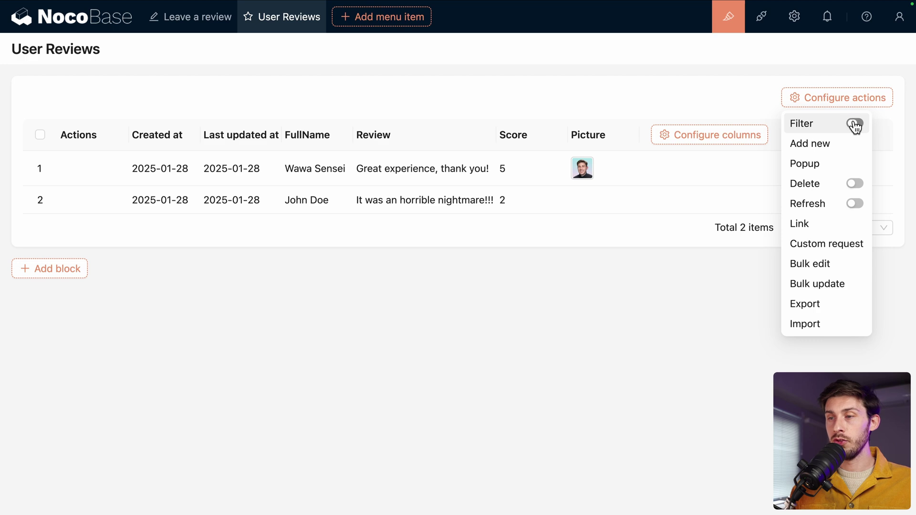
{"action": "left_click", "coordinate": [856, 184]}
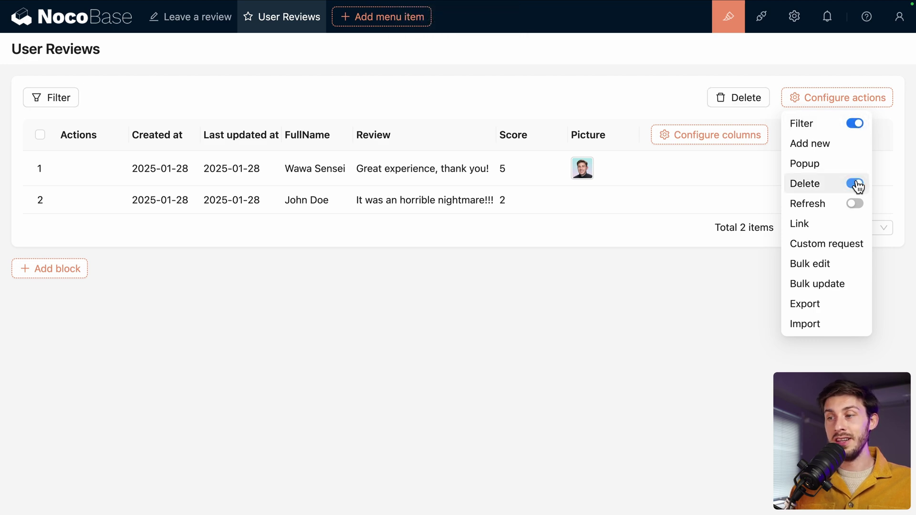
{"action": "left_click", "coordinate": [855, 204]}
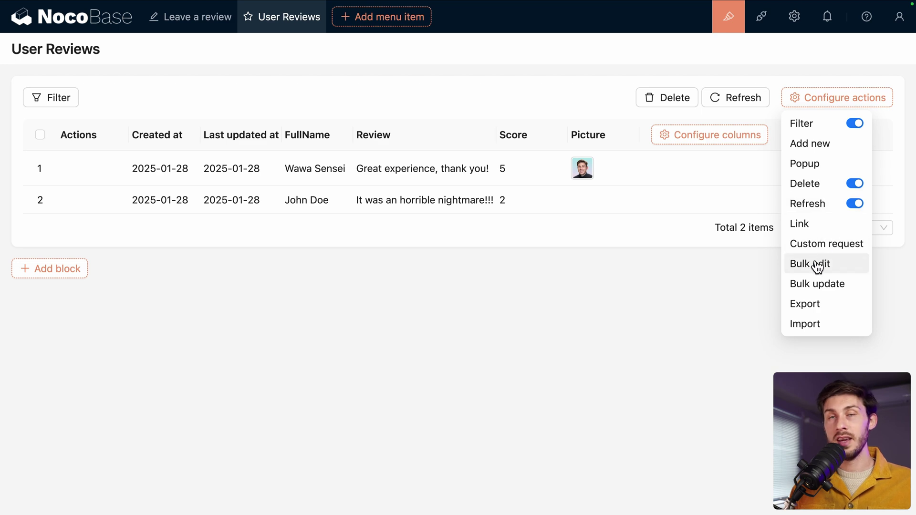
Step: Add a Bulk update action and run it once on both selected reviews
{"action": "left_click", "coordinate": [810, 284]}
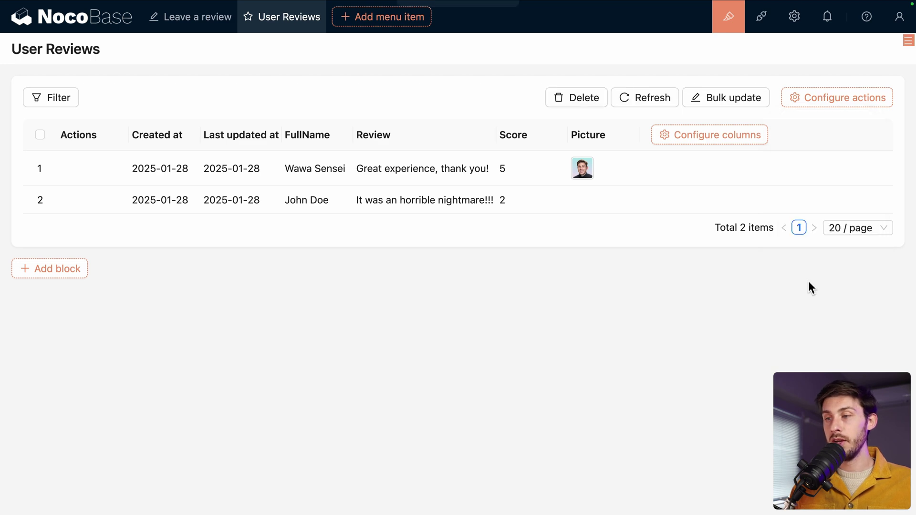
{"action": "left_click", "coordinate": [727, 99]}
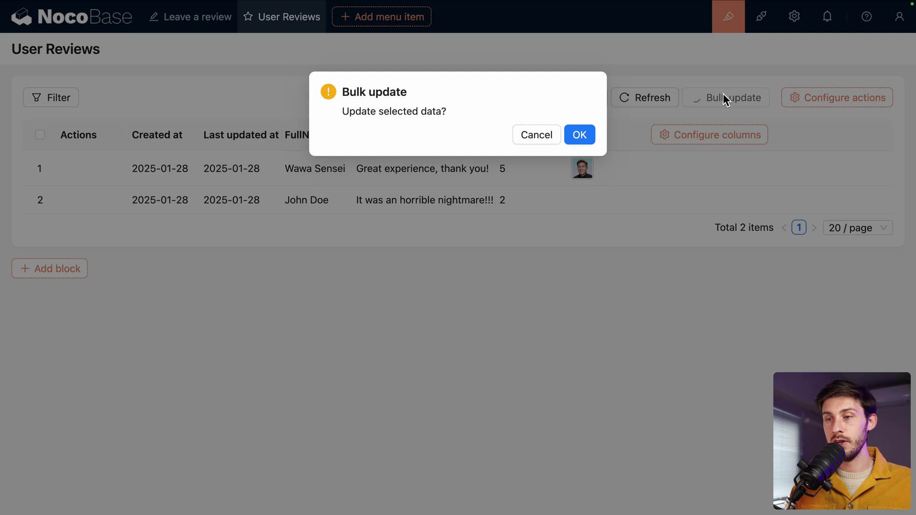
{"action": "left_click", "coordinate": [573, 136]}
{"action": "left_click", "coordinate": [40, 135]}
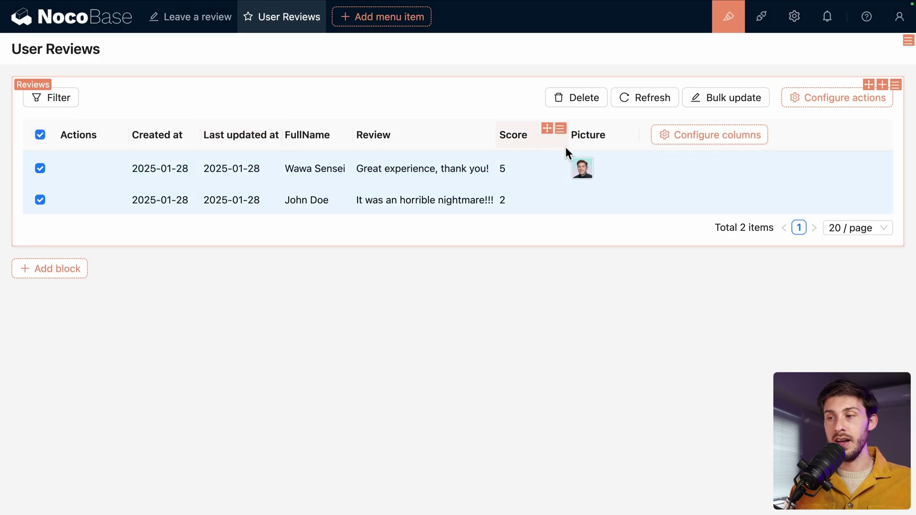
{"action": "left_click", "coordinate": [698, 97]}
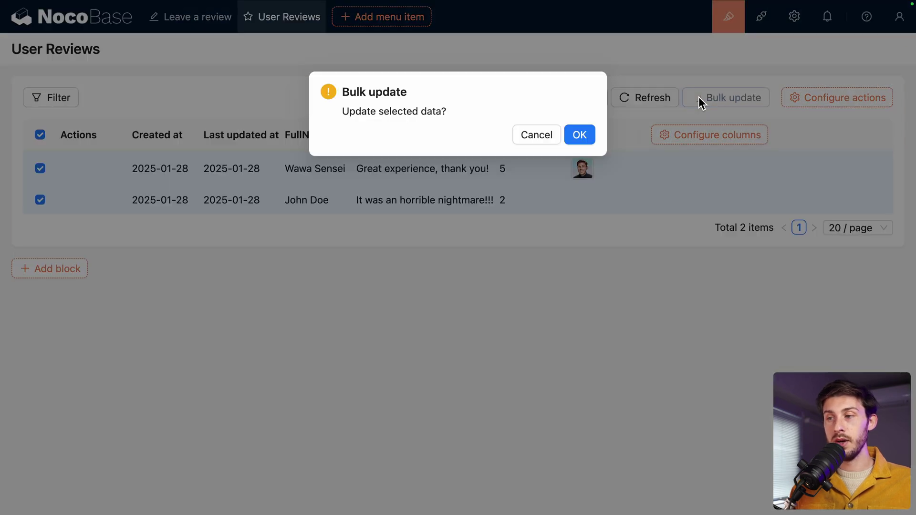
{"action": "left_click", "coordinate": [584, 134]}
{"action": "left_click", "coordinate": [579, 125]}
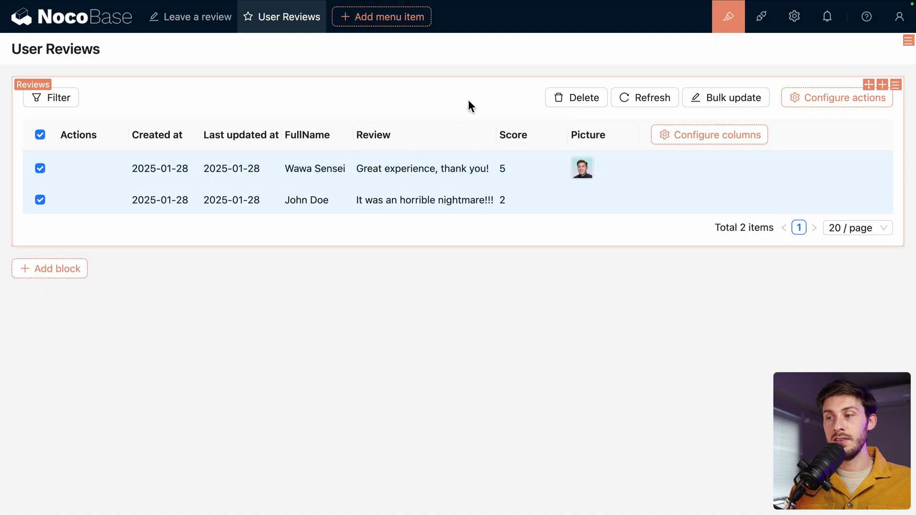
Step: Configure Bulk update to assign Score 5, then run it on both reviews
{"action": "mouse_move", "coordinate": [759, 99]}
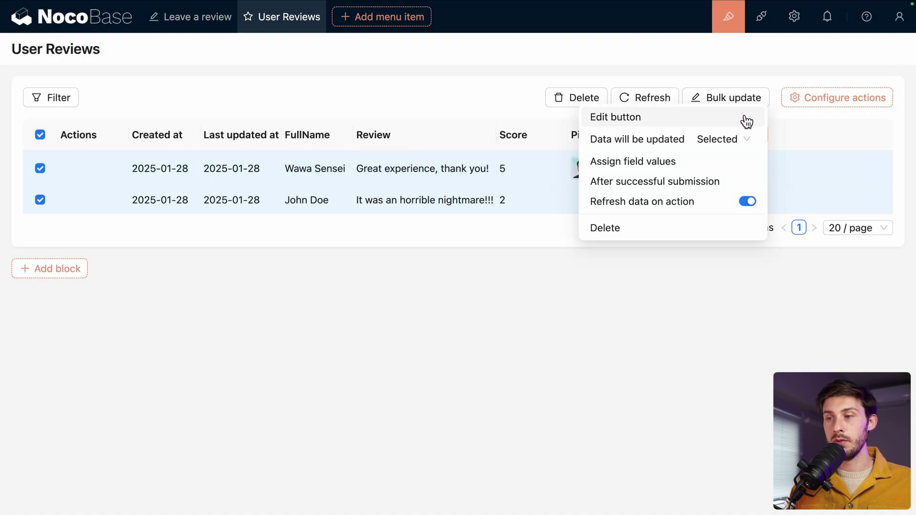
{"action": "left_click", "coordinate": [676, 164]}
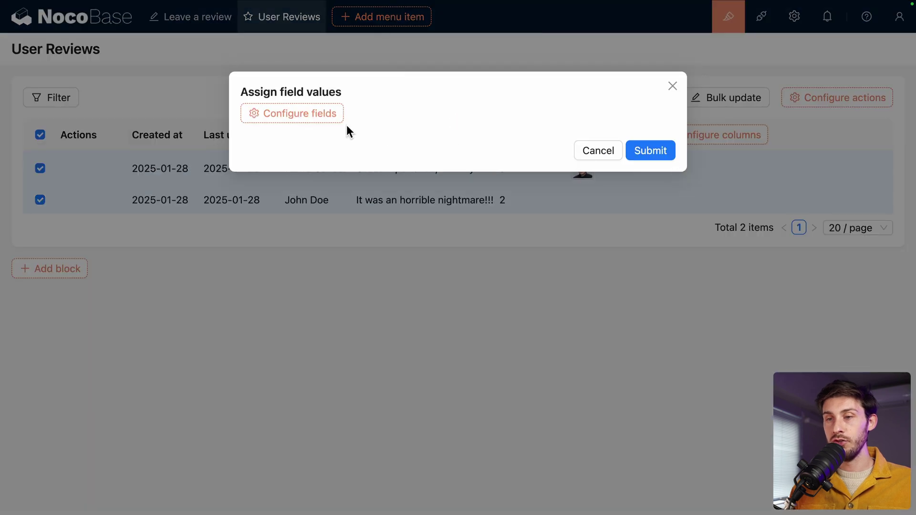
{"action": "mouse_move", "coordinate": [323, 119]}
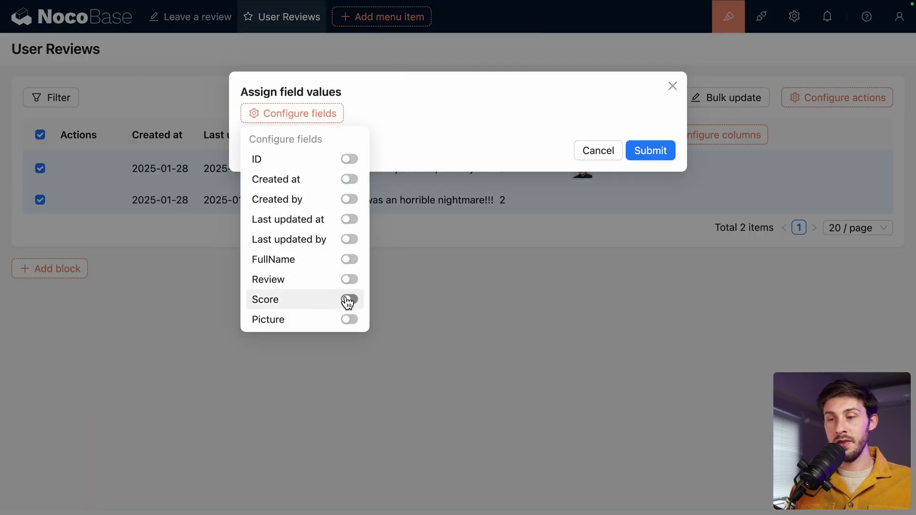
{"action": "left_click", "coordinate": [349, 299]}
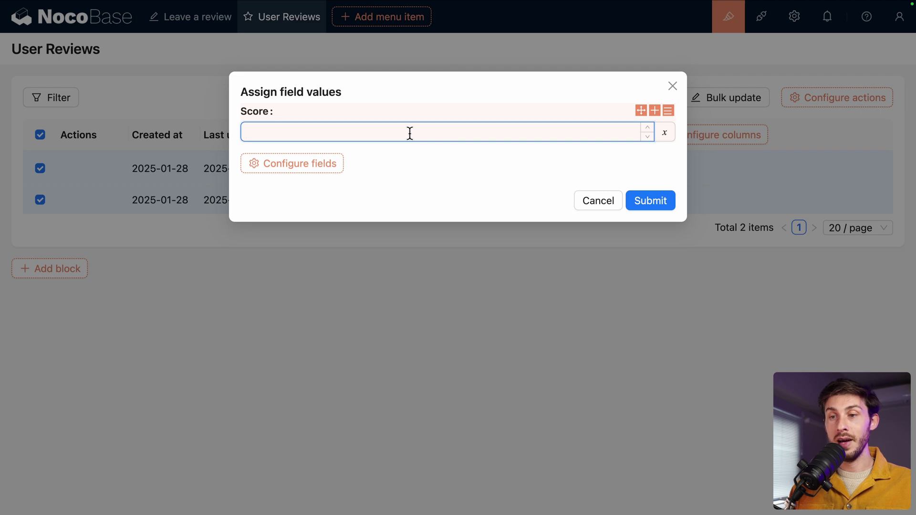
{"action": "type", "text": "5"}
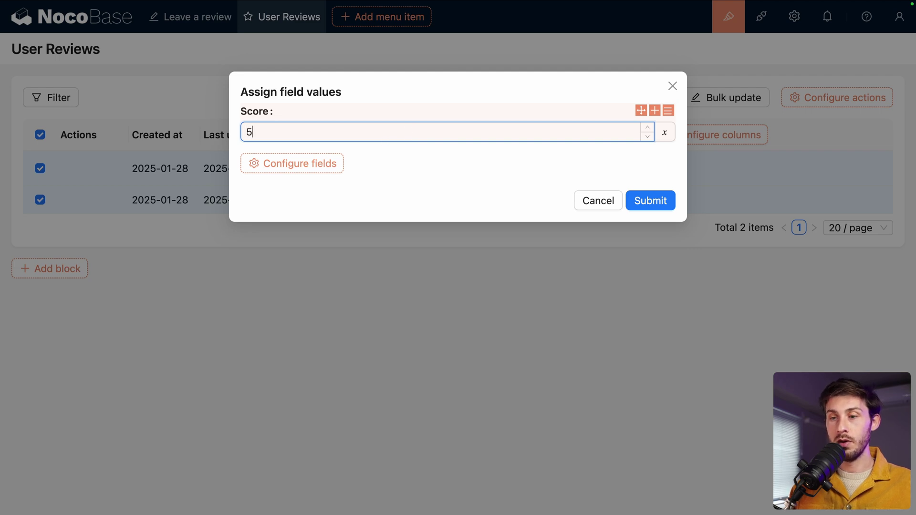
{"action": "left_click", "coordinate": [588, 198]}
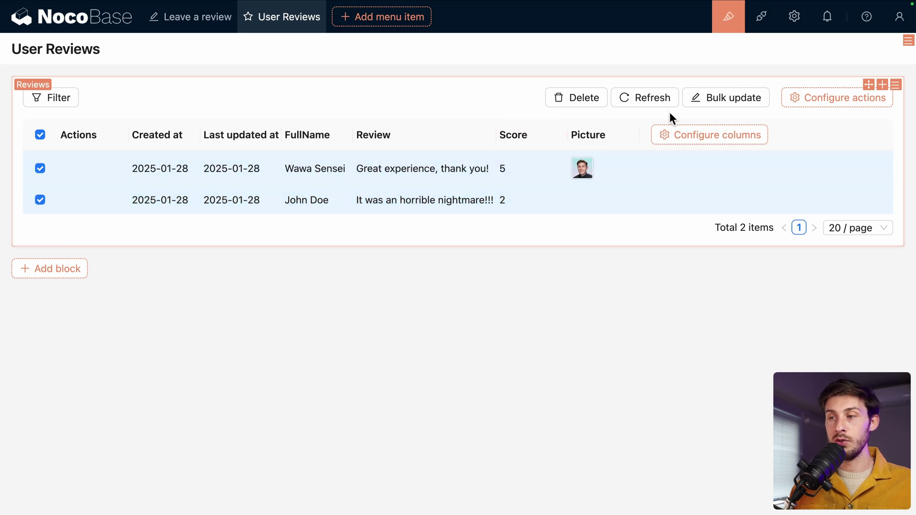
{"action": "left_click", "coordinate": [697, 100]}
{"action": "left_click", "coordinate": [579, 136]}
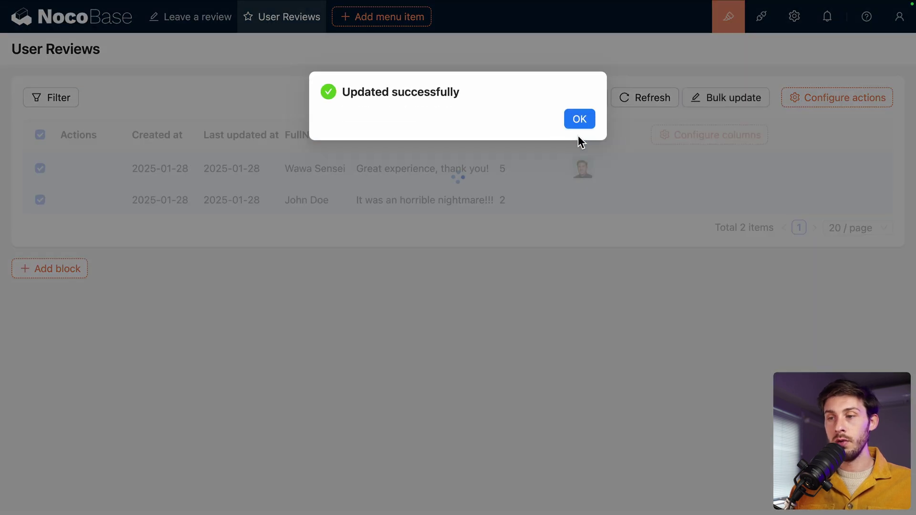
{"action": "left_click", "coordinate": [577, 126]}
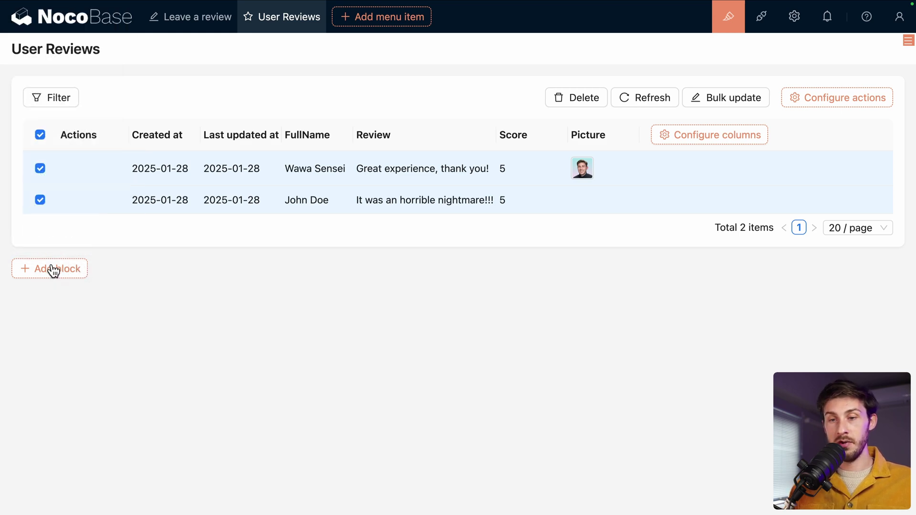
Step: Add a Grid Card block of the Reviews collection below the table
{"action": "mouse_move", "coordinate": [50, 266]}
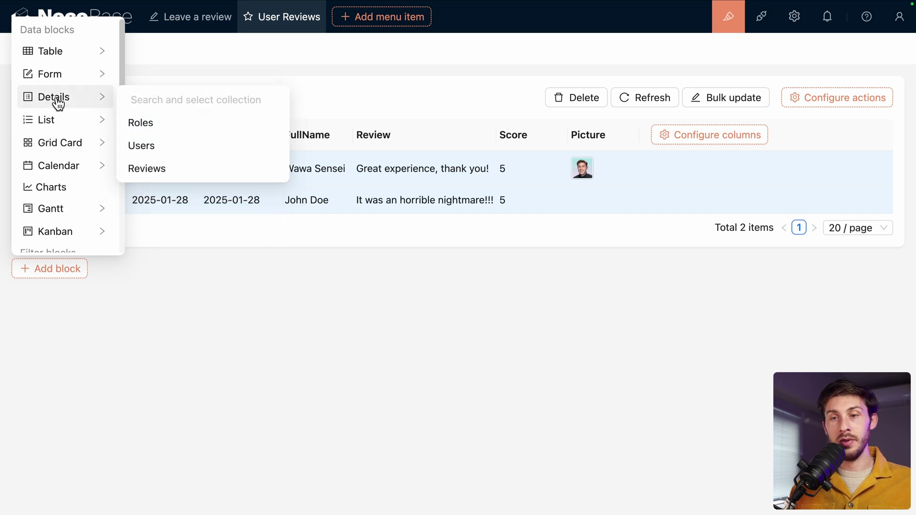
{"action": "mouse_move", "coordinate": [67, 121]}
{"action": "mouse_move", "coordinate": [62, 143]}
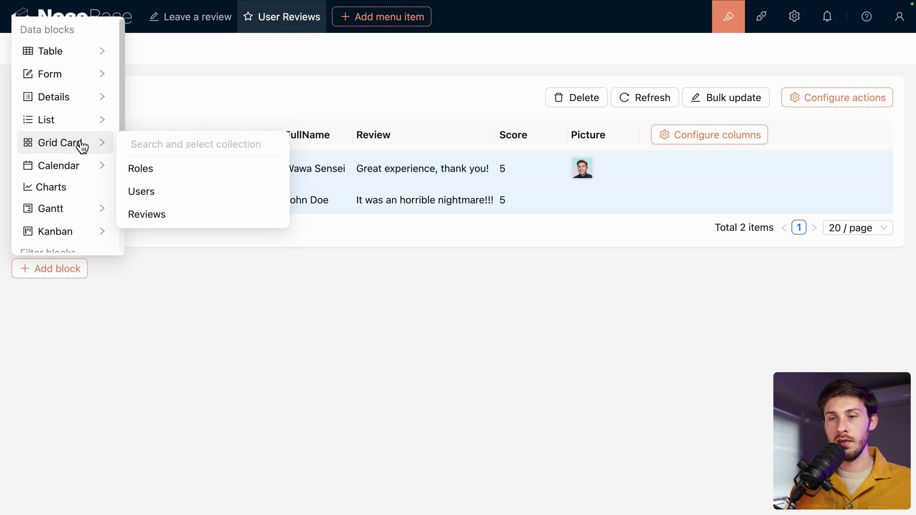
{"action": "left_click", "coordinate": [140, 215]}
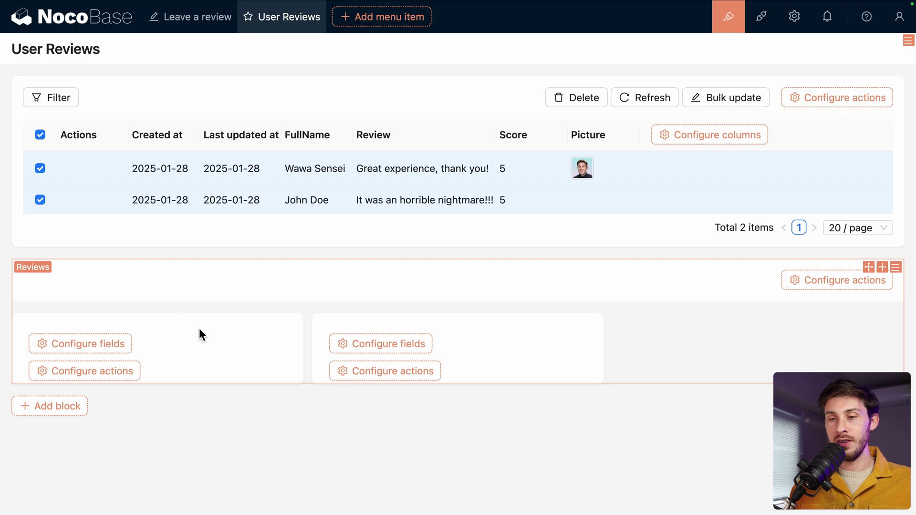
Step: Show the FullName, Review, Score and Picture fields in the review cards
{"action": "mouse_move", "coordinate": [106, 348]}
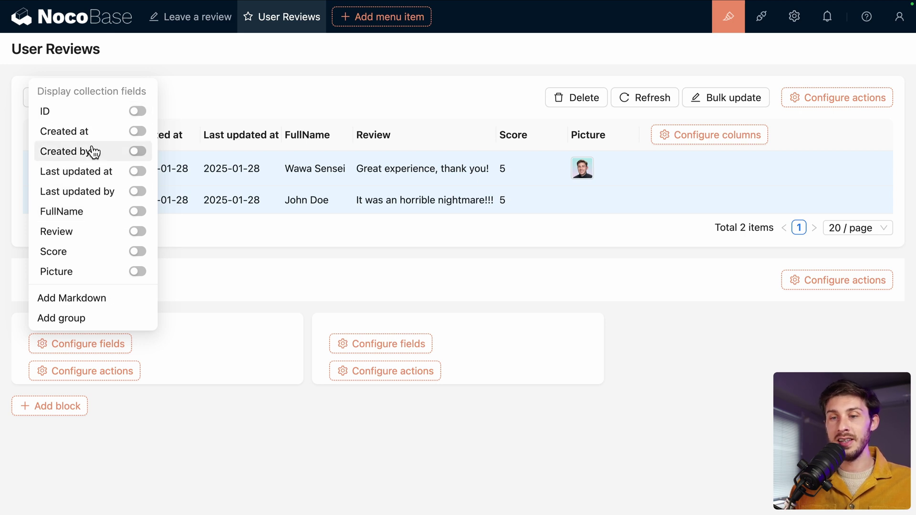
{"action": "left_click", "coordinate": [139, 212]}
{"action": "left_click", "coordinate": [138, 231]}
{"action": "left_click", "coordinate": [137, 252]}
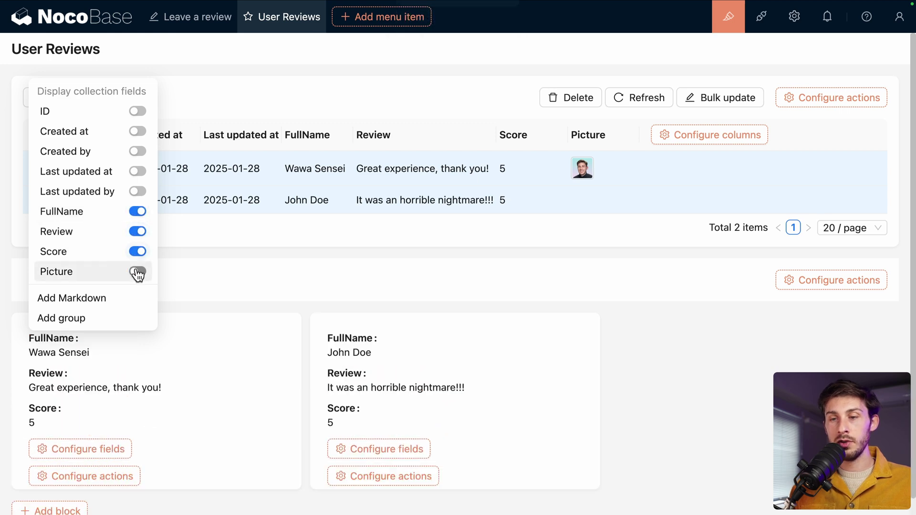
{"action": "left_click", "coordinate": [138, 272]}
{"action": "scroll", "coordinate": [228, 350], "scroll_direction": "down", "scroll_amount": 2}
{"action": "scroll", "coordinate": [228, 348], "scroll_direction": "down", "scroll_amount": 1}
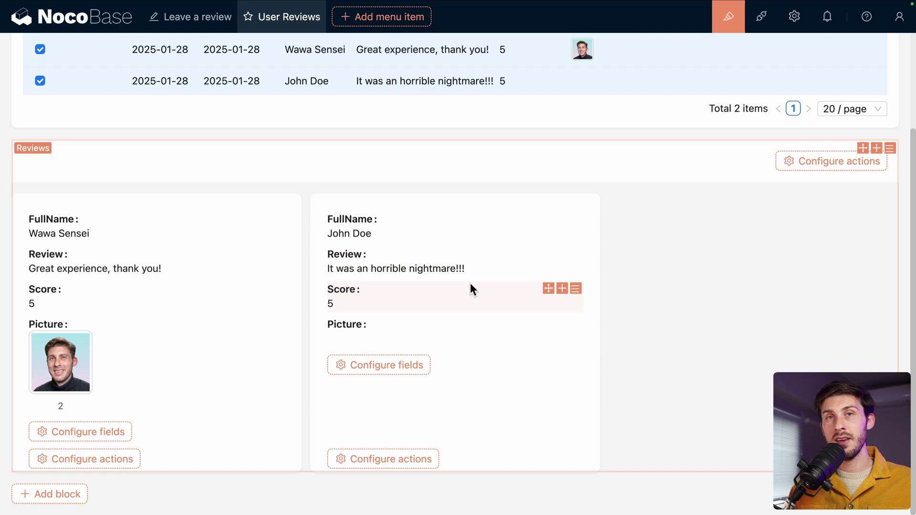
{"action": "scroll", "coordinate": [688, 350], "scroll_direction": "up", "scroll_amount": 3}
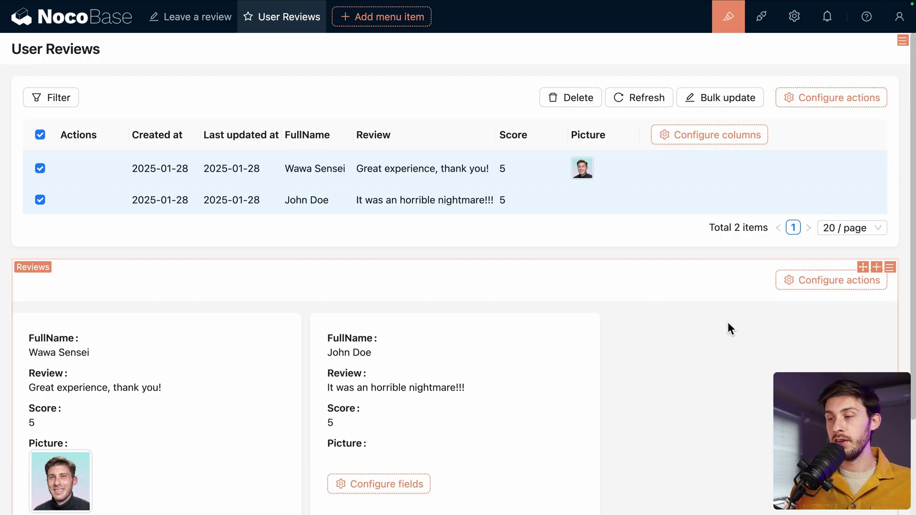
{"action": "mouse_move", "coordinate": [789, 286]}
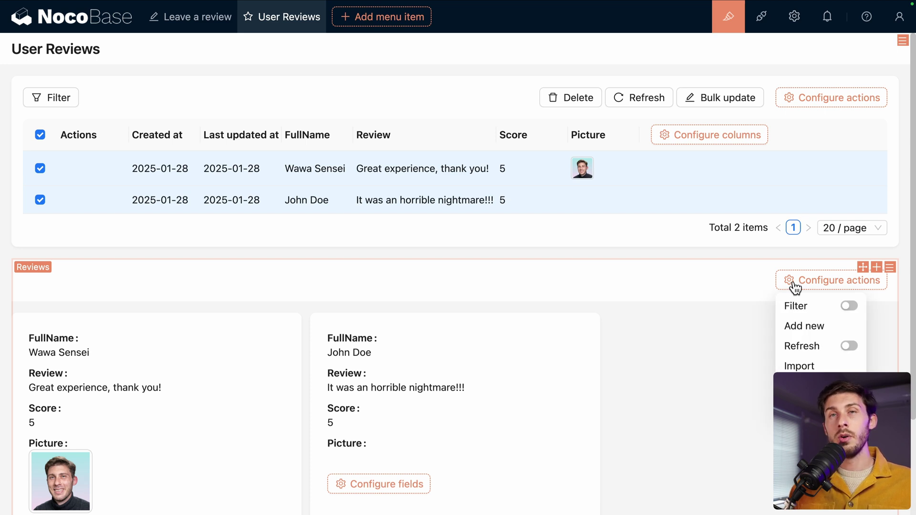
Step: Browse the Plugin manager's local plugin list, then check the Marketplace tab
{"action": "left_click", "coordinate": [762, 24]}
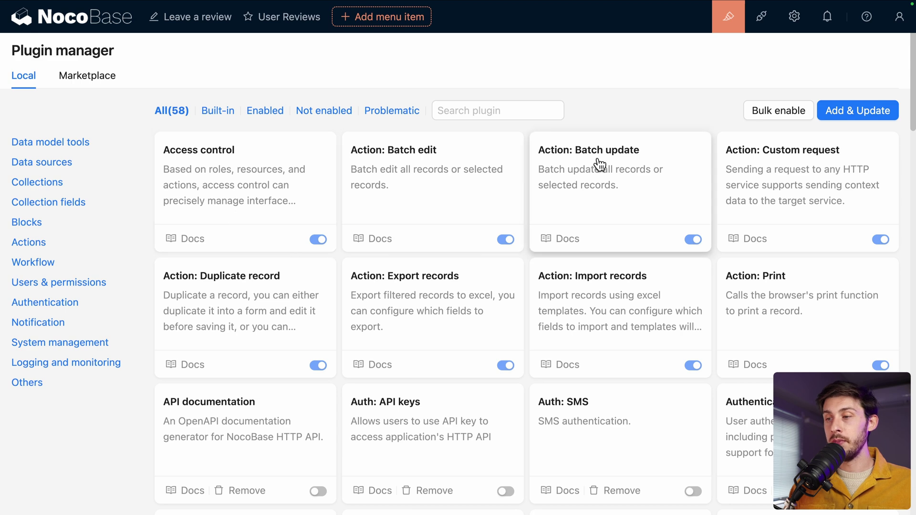
{"action": "scroll", "coordinate": [600, 164], "scroll_direction": "down", "scroll_amount": 1}
{"action": "scroll", "coordinate": [599, 164], "scroll_direction": "down", "scroll_amount": 12}
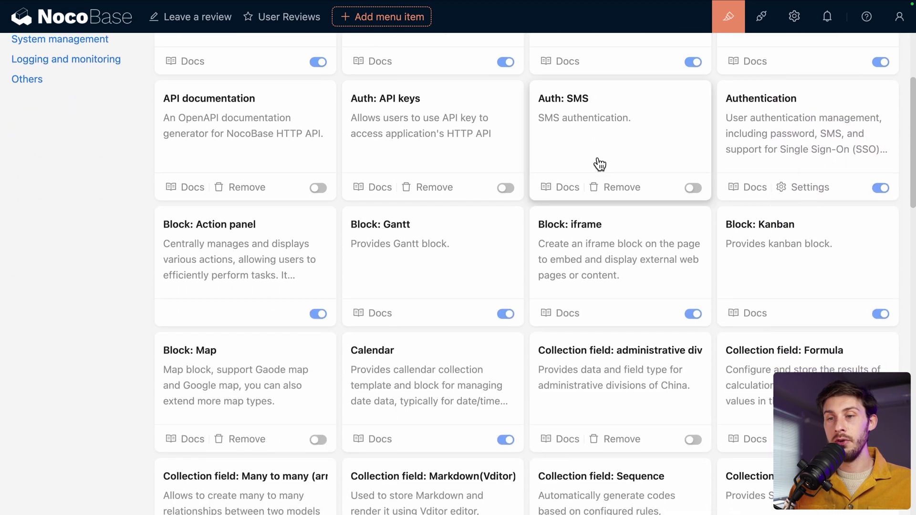
{"action": "scroll", "coordinate": [600, 165], "scroll_direction": "down", "scroll_amount": 1}
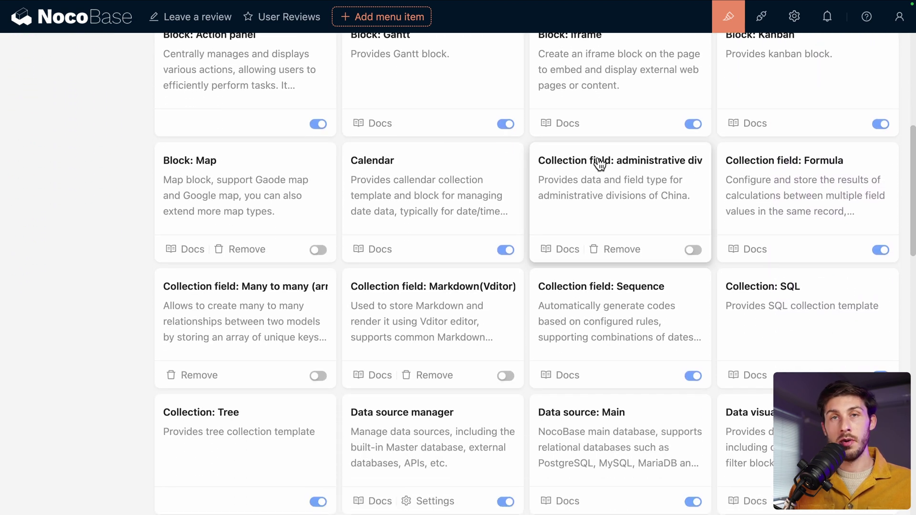
{"action": "scroll", "coordinate": [600, 164], "scroll_direction": "up", "scroll_amount": 4}
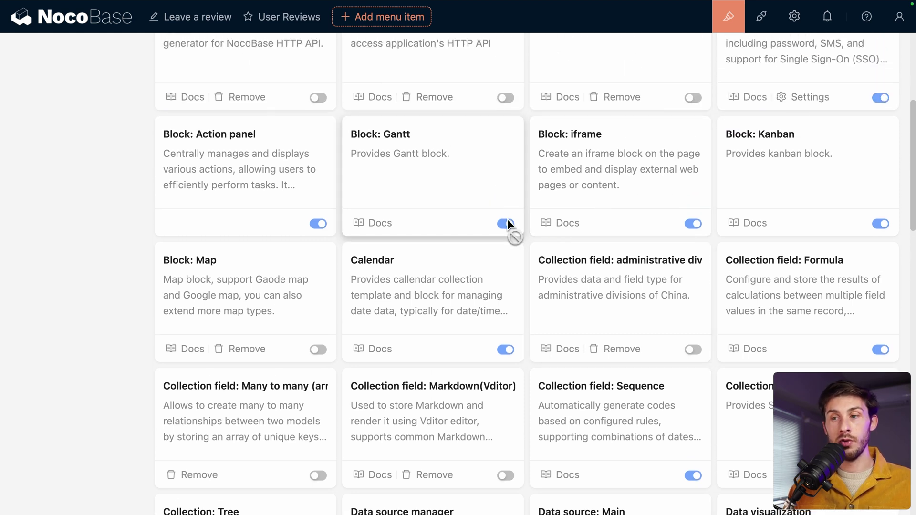
{"action": "scroll", "coordinate": [507, 225], "scroll_direction": "up", "scroll_amount": 8}
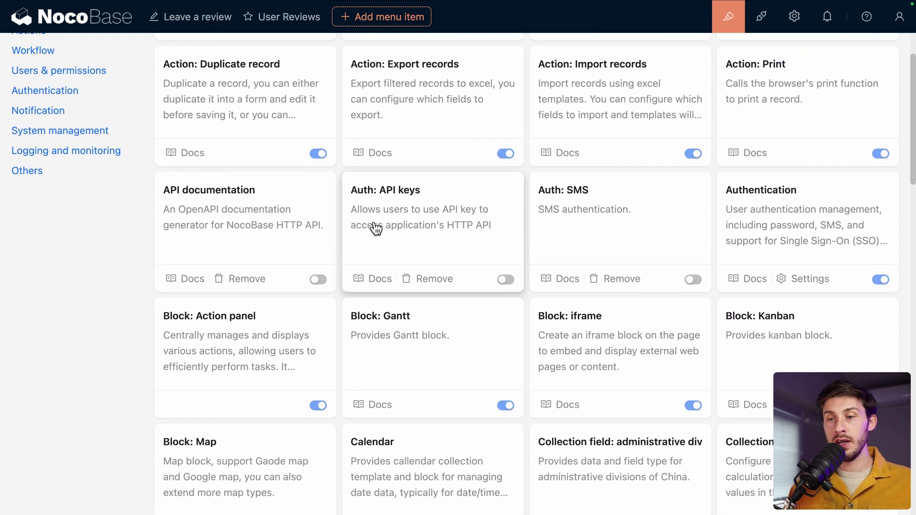
{"action": "scroll", "coordinate": [384, 252], "scroll_direction": "up", "scroll_amount": 5}
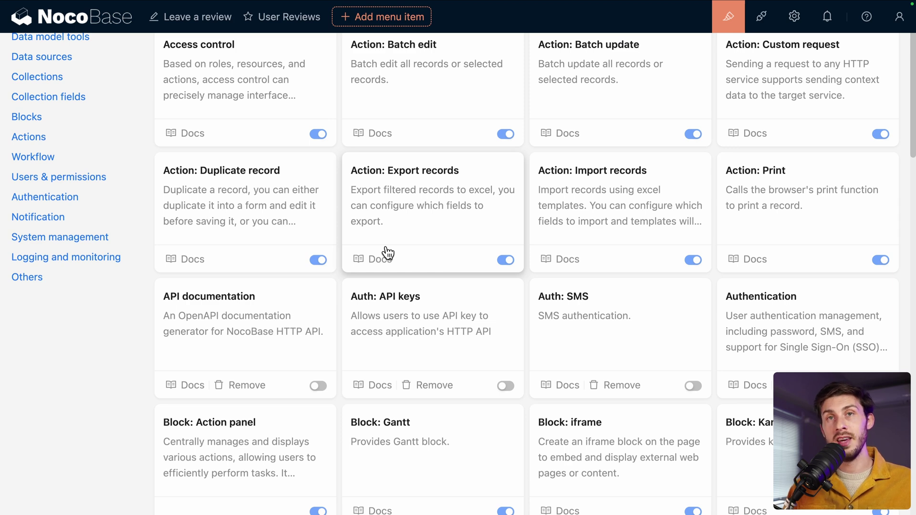
{"action": "scroll", "coordinate": [388, 252], "scroll_direction": "up", "scroll_amount": 5}
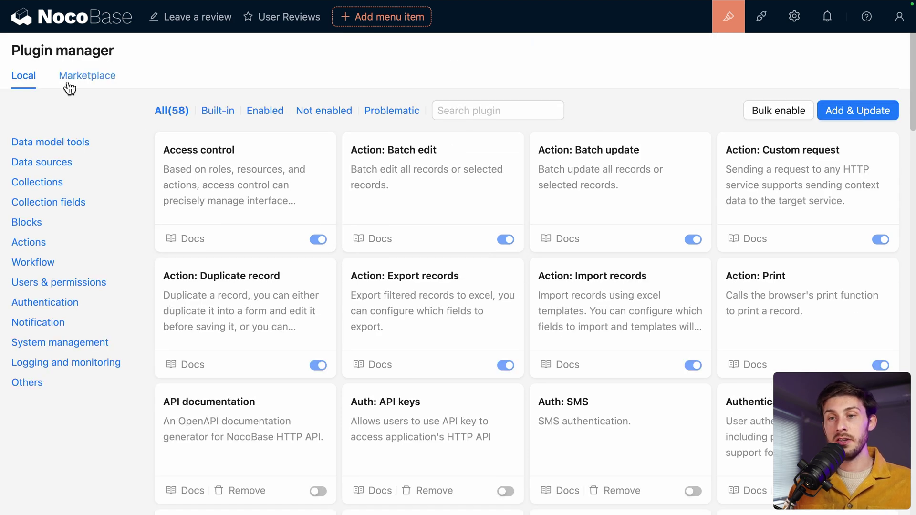
{"action": "left_click", "coordinate": [86, 84]}
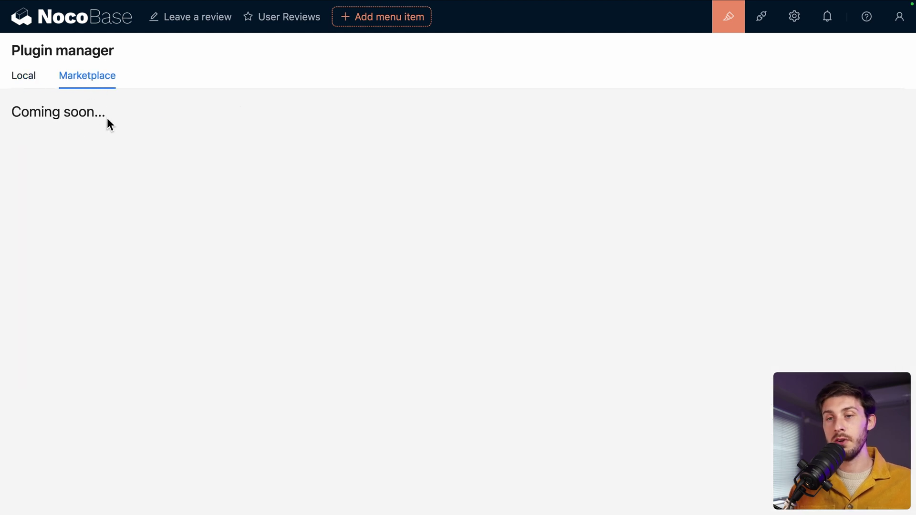
Step: Back on the Local plugins list, switch on the API documentation plugin
{"action": "left_click", "coordinate": [22, 82]}
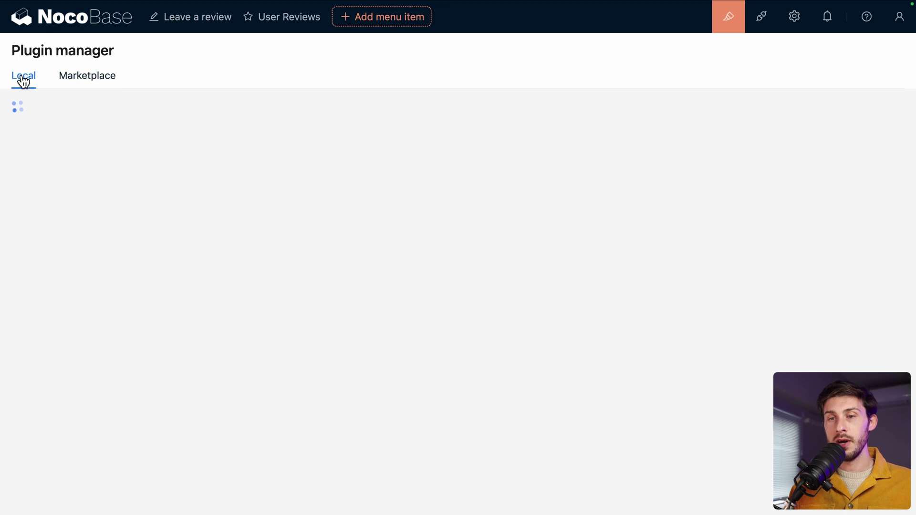
{"action": "scroll", "coordinate": [204, 179], "scroll_direction": "down", "scroll_amount": 3}
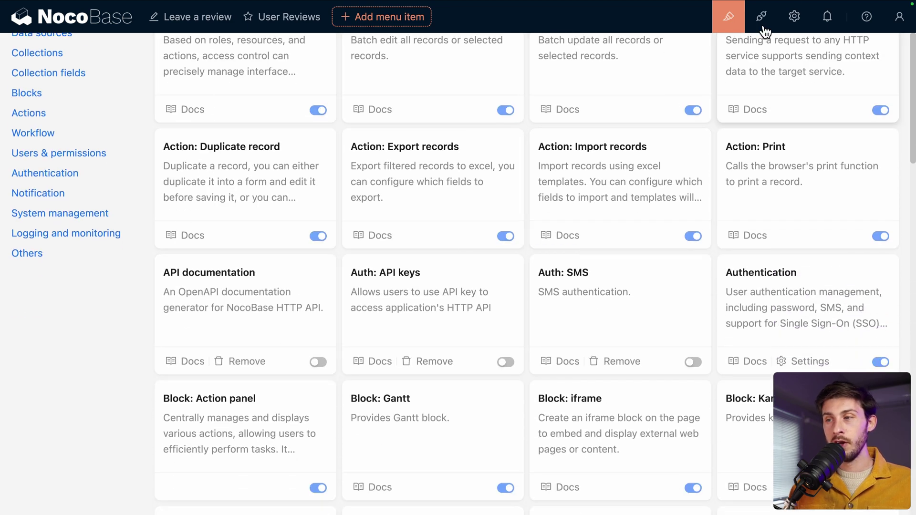
{"action": "mouse_move", "coordinate": [793, 17]}
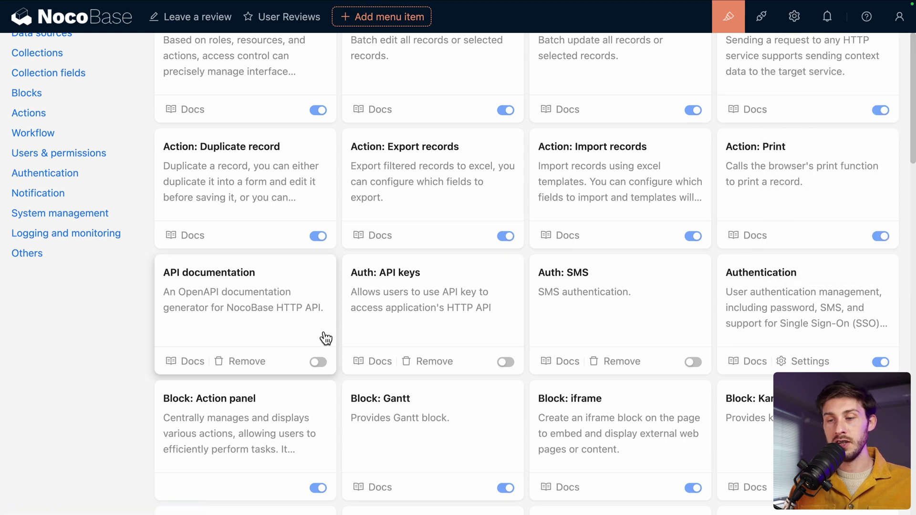
{"action": "left_click", "coordinate": [318, 362]}
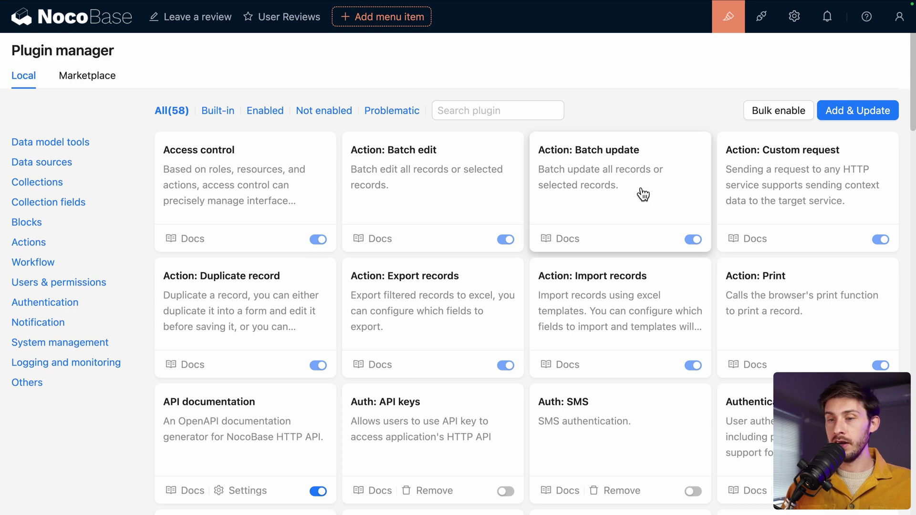
Step: Open the API documentation settings page and scroll through the Swagger docs
{"action": "mouse_move", "coordinate": [795, 19]}
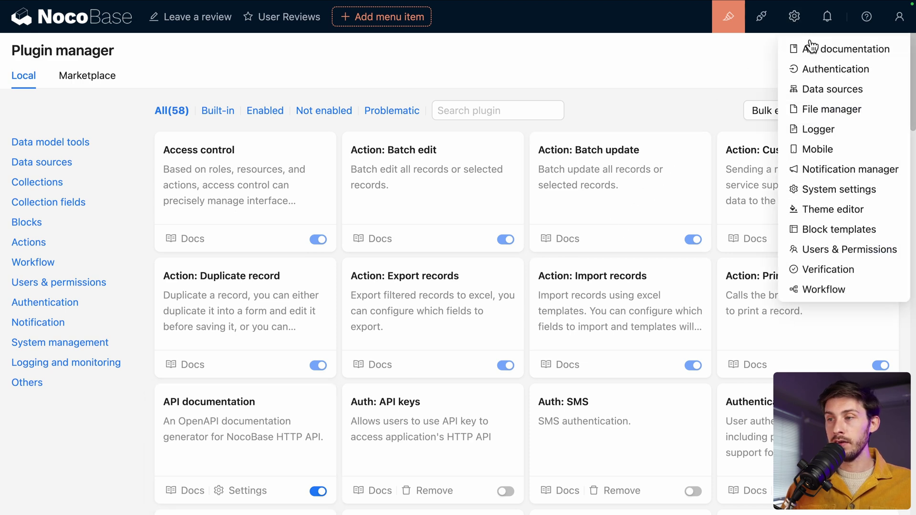
{"action": "left_click", "coordinate": [853, 55]}
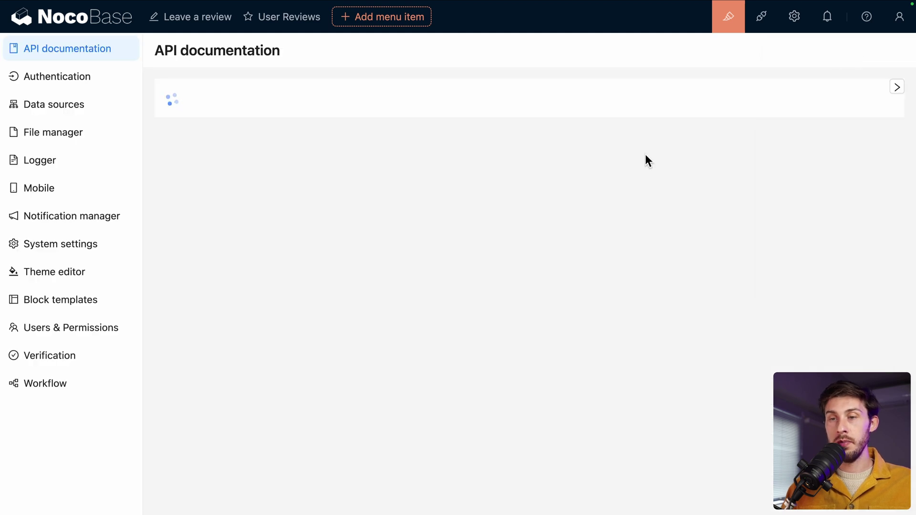
{"action": "scroll", "coordinate": [359, 279], "scroll_direction": "down", "scroll_amount": 5}
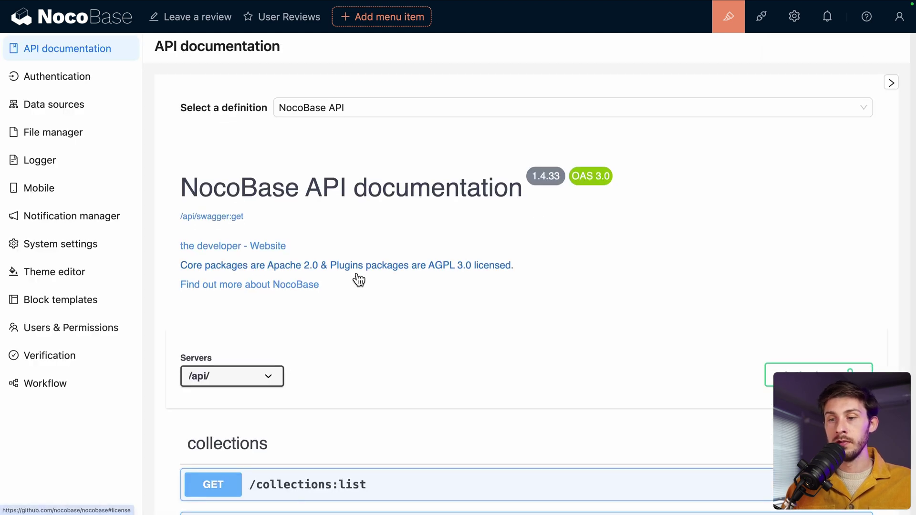
{"action": "scroll", "coordinate": [359, 279], "scroll_direction": "down", "scroll_amount": 6}
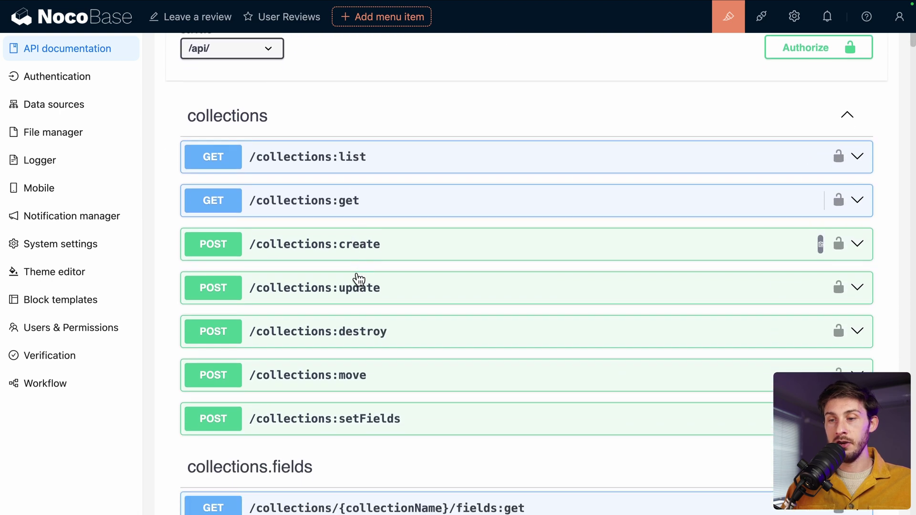
{"action": "scroll", "coordinate": [446, 322], "scroll_direction": "down", "scroll_amount": 7}
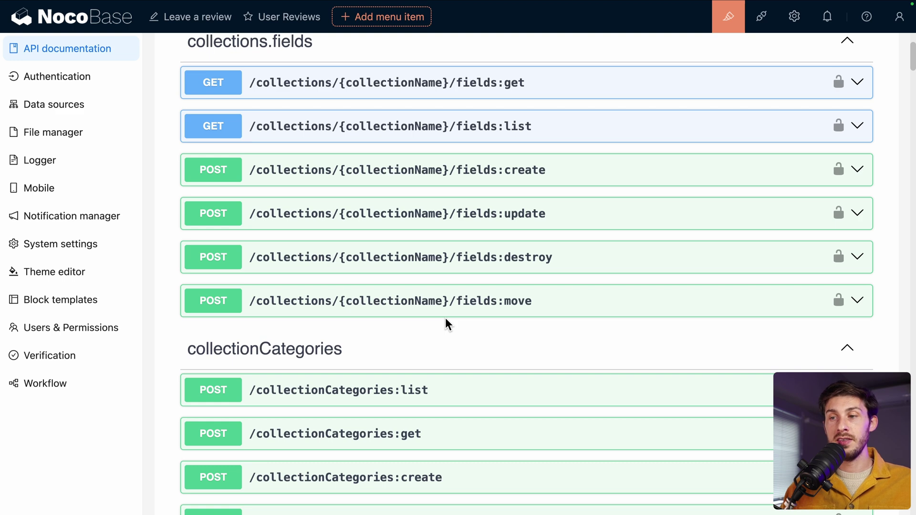
{"action": "scroll", "coordinate": [446, 320], "scroll_direction": "up", "scroll_amount": 5}
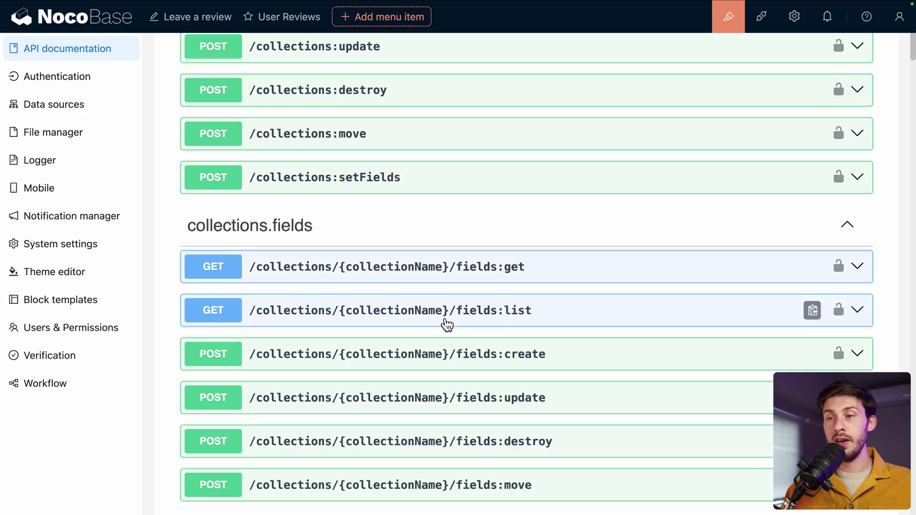
{"action": "scroll", "coordinate": [446, 324], "scroll_direction": "down", "scroll_amount": 6}
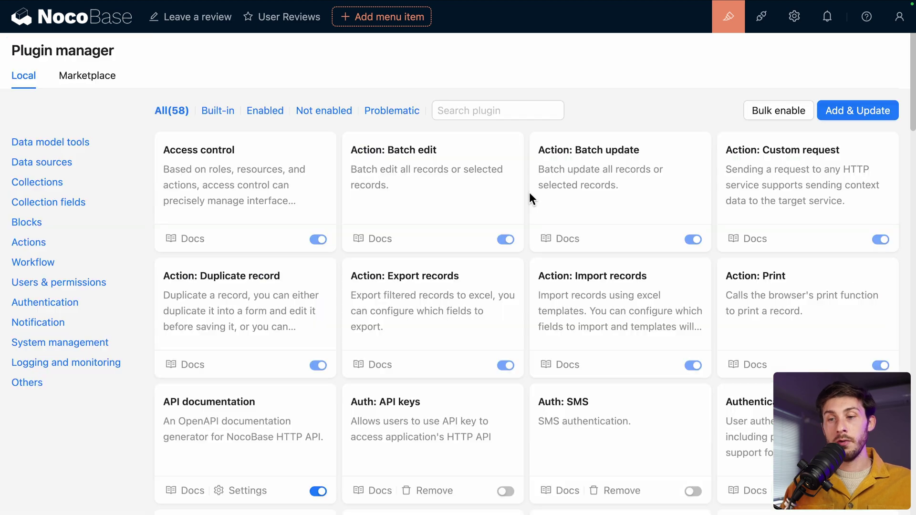
{"action": "scroll", "coordinate": [529, 192], "scroll_direction": "down", "scroll_amount": 5}
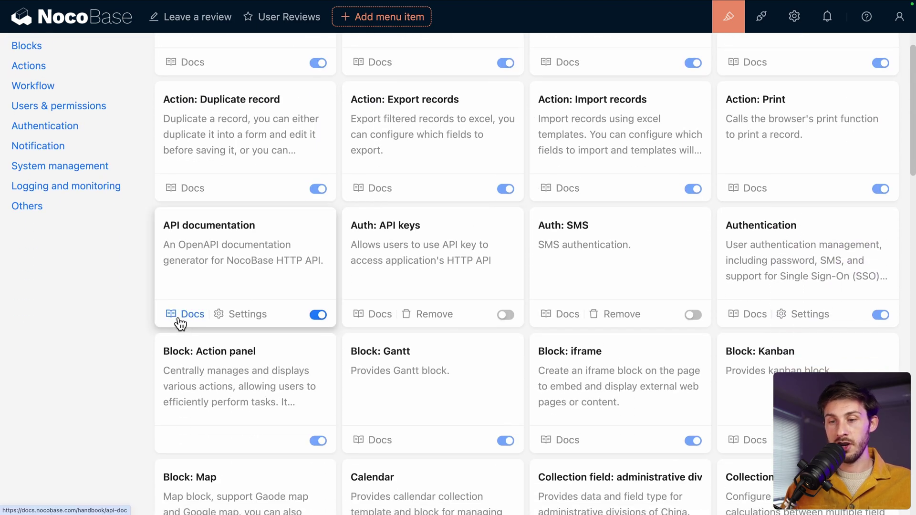
Step: Read the API documentation plugin's handbook page, then reopen API documentation from settings
{"action": "left_click", "coordinate": [180, 322]}
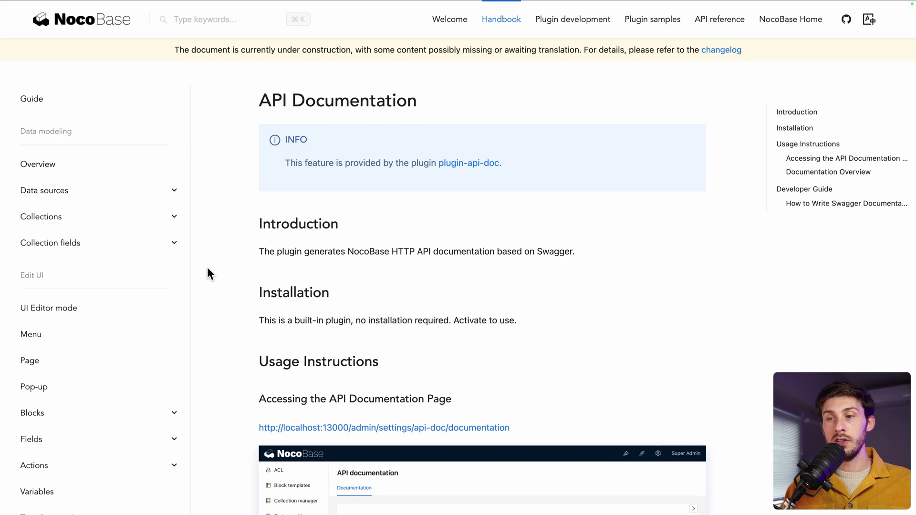
{"action": "scroll", "coordinate": [207, 270], "scroll_direction": "down", "scroll_amount": 6}
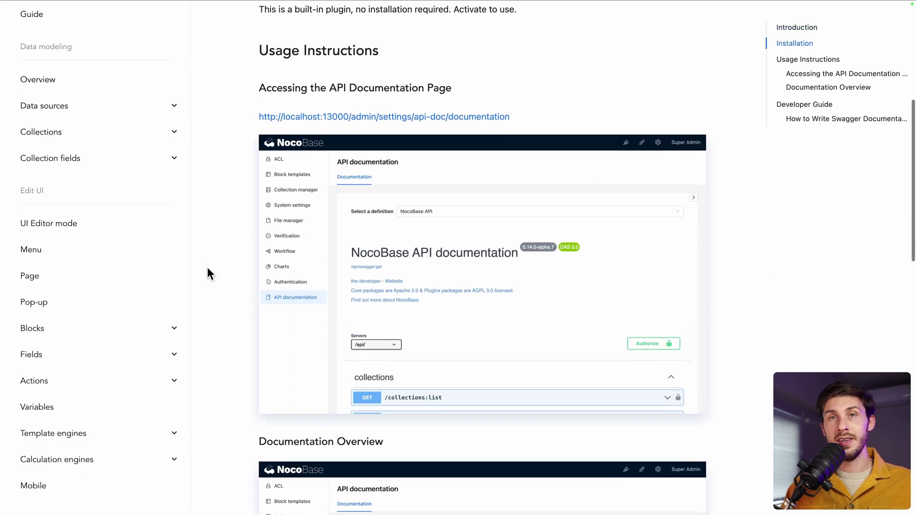
{"action": "key", "text": "ctrl+w"}
{"action": "mouse_move", "coordinate": [794, 19]}
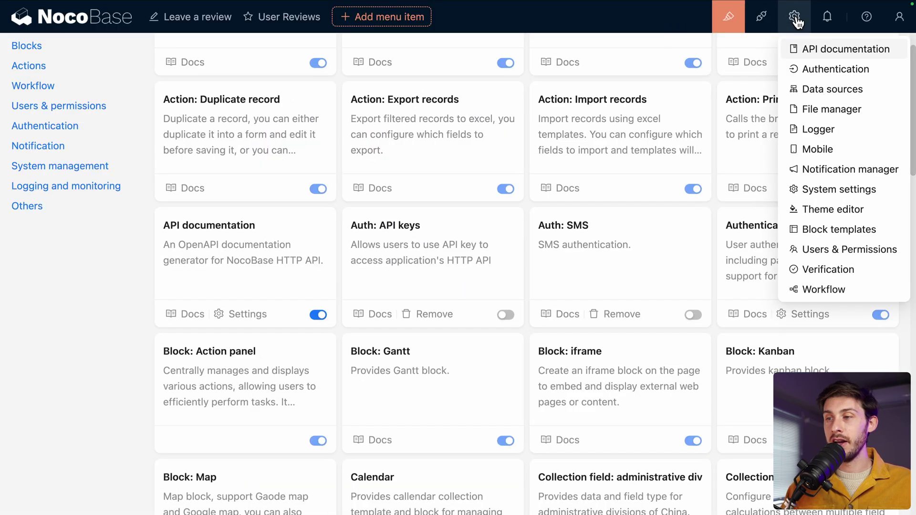
{"action": "left_click", "coordinate": [809, 49]}
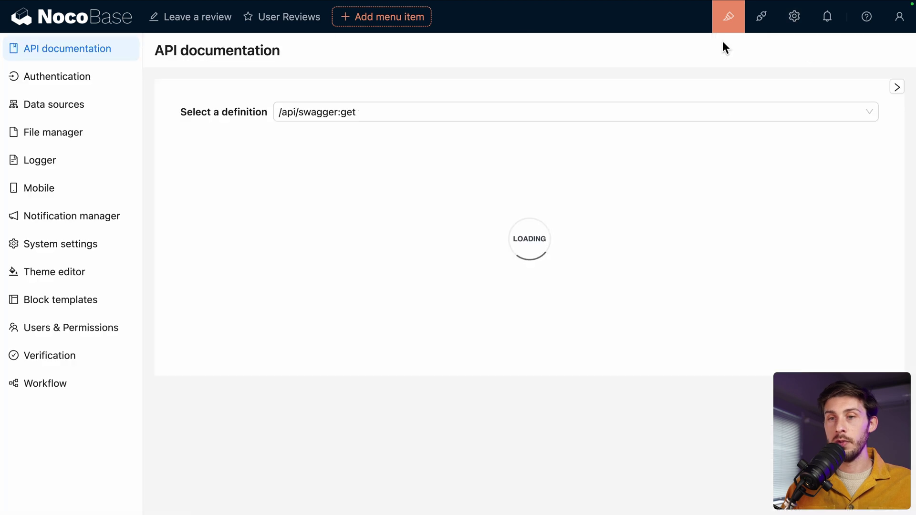
Step: Go via Authentication to the Theme editor and set Compact dark as default theme
{"action": "left_click", "coordinate": [72, 86]}
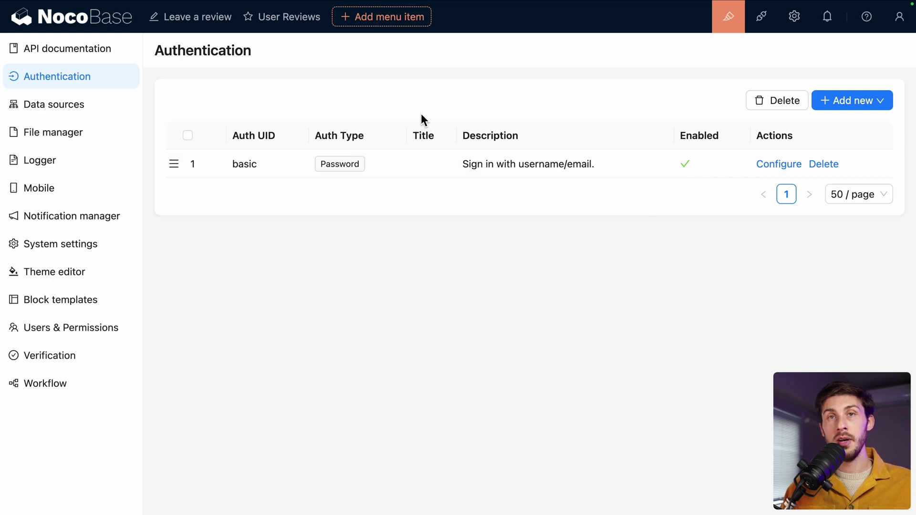
{"action": "left_click", "coordinate": [91, 272]}
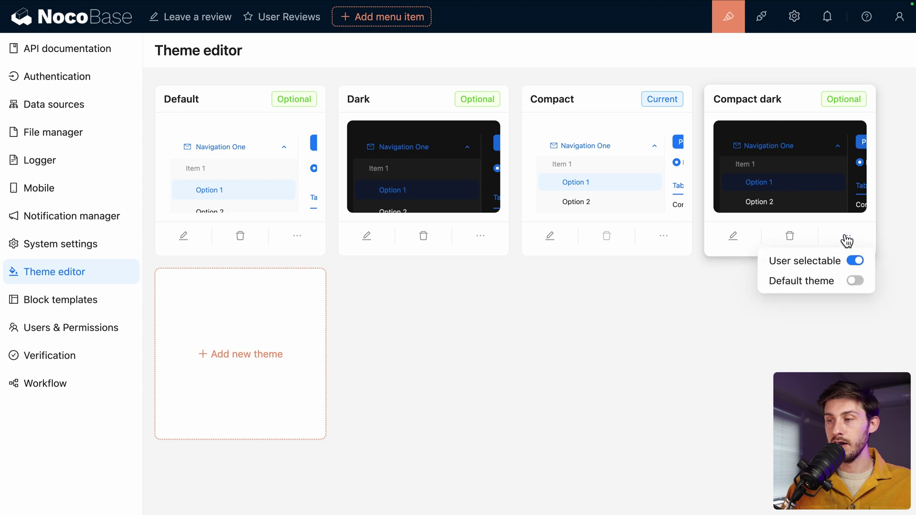
{"action": "mouse_move", "coordinate": [847, 237]}
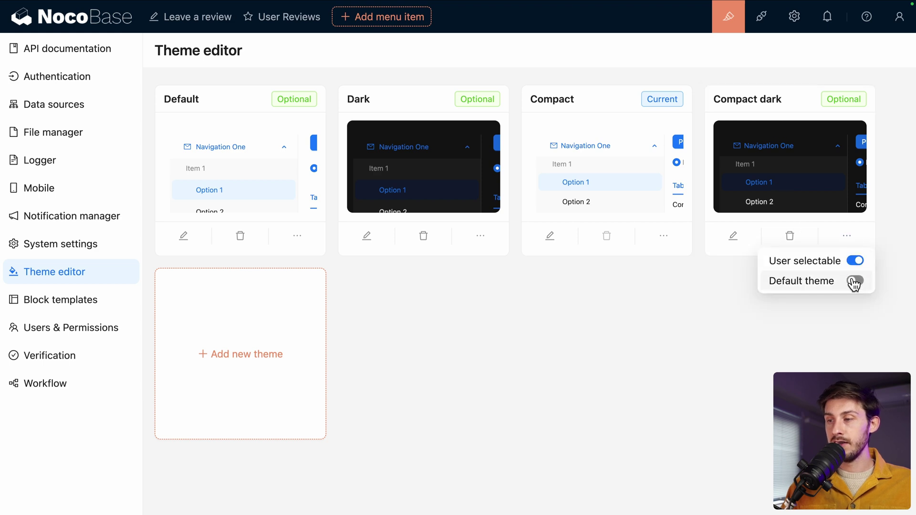
{"action": "left_click", "coordinate": [854, 281]}
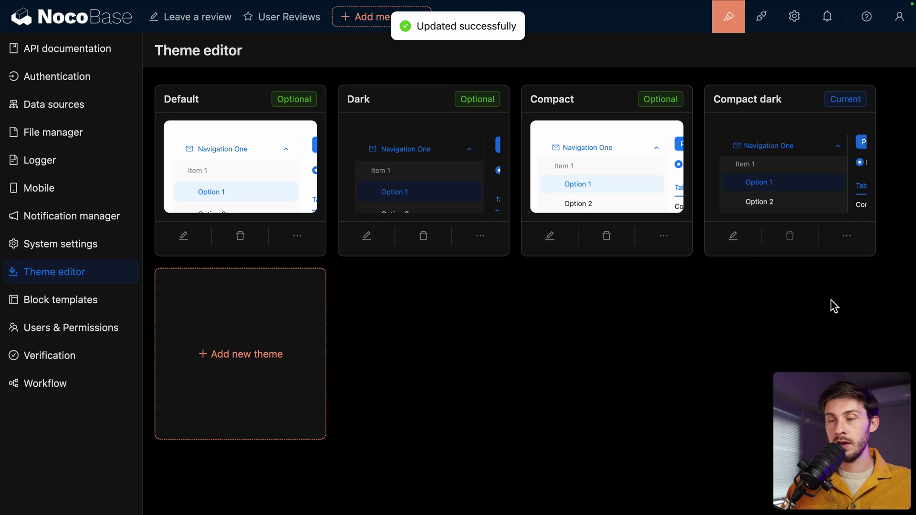
Step: Change the Compact dark theme's brand colour to orange #ffa917 and save it
{"action": "left_click", "coordinate": [733, 236]}
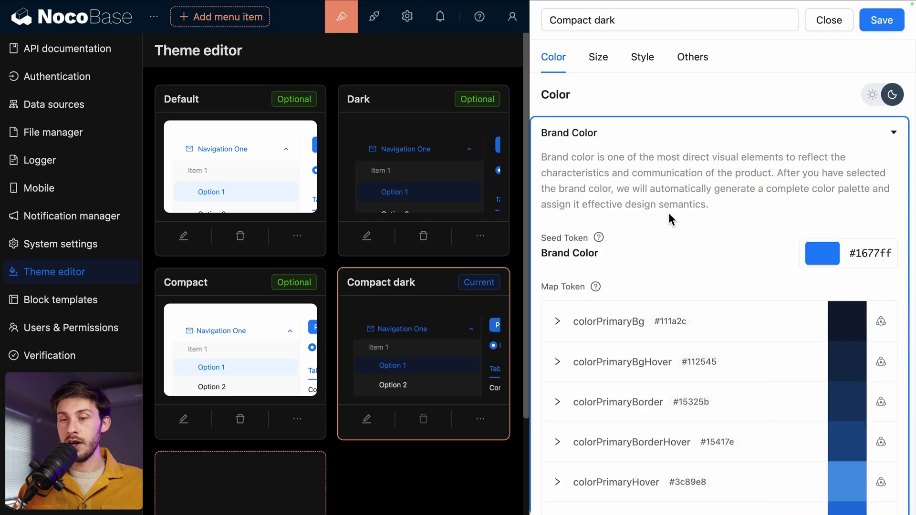
{"action": "left_click", "coordinate": [816, 257]}
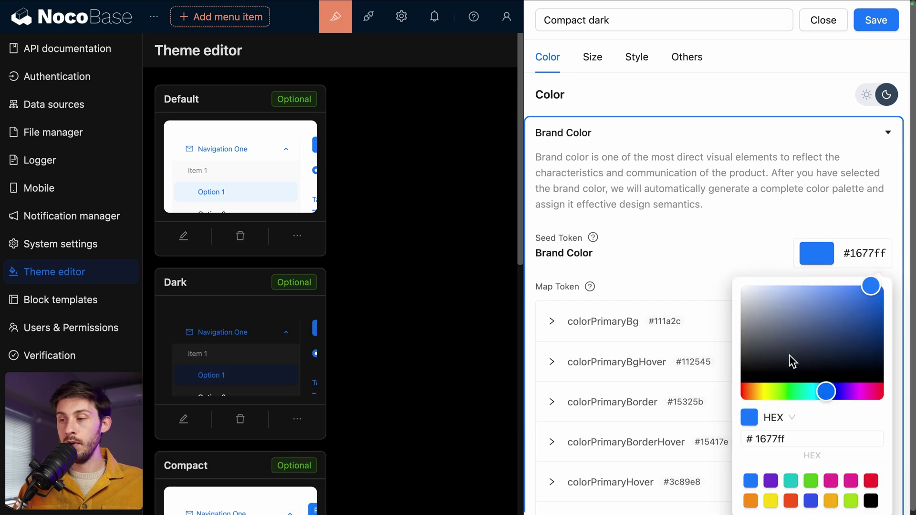
{"action": "left_click", "coordinate": [755, 388]}
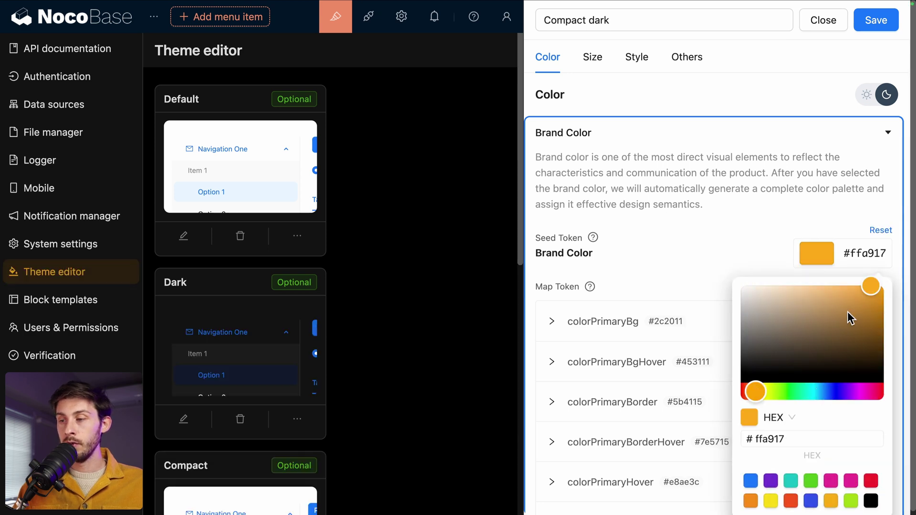
{"action": "left_click", "coordinate": [754, 240]}
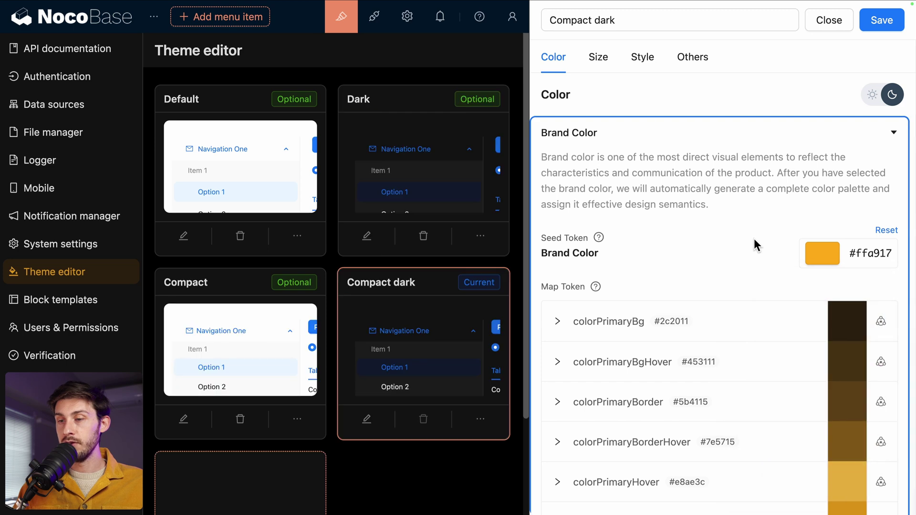
{"action": "left_click", "coordinate": [881, 20]}
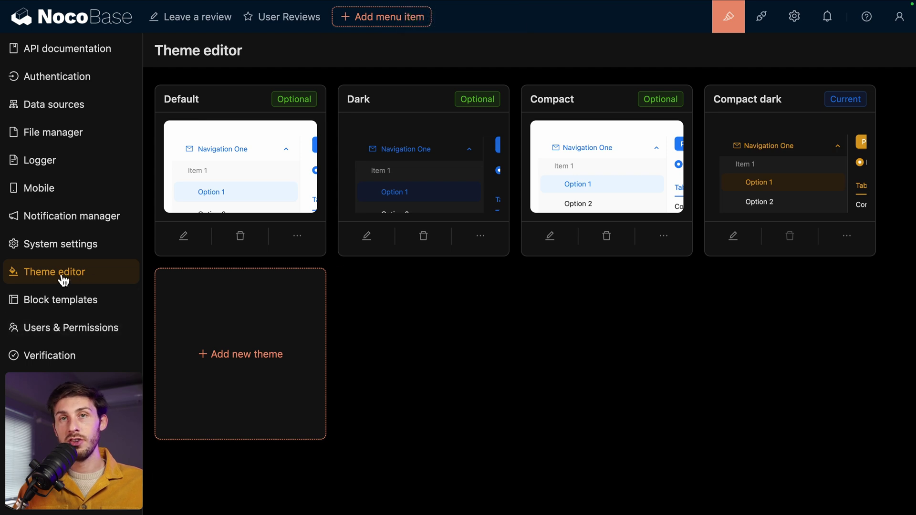
Step: Reopen the Compact dark theme to review its Size, Style and Others settings
{"action": "left_click", "coordinate": [733, 236]}
{"action": "scroll", "coordinate": [743, 286], "scroll_direction": "down", "scroll_amount": 4}
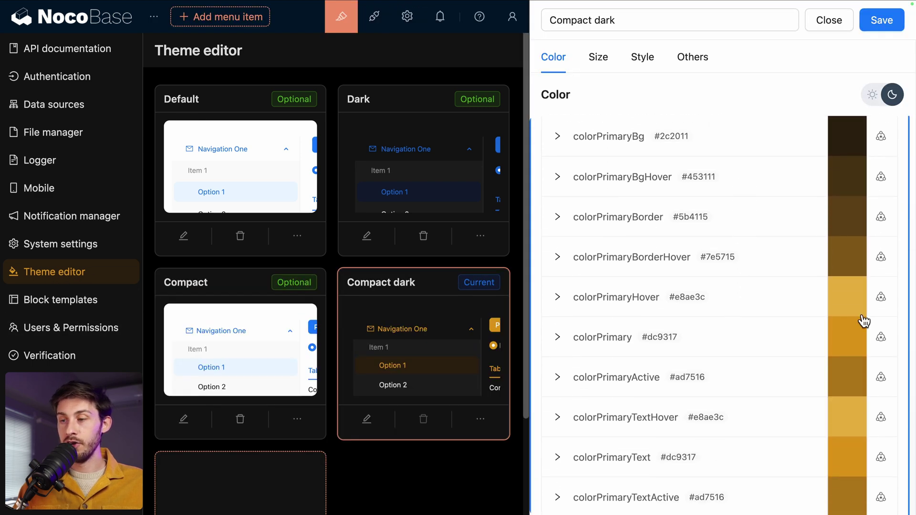
{"action": "scroll", "coordinate": [847, 381], "scroll_direction": "down", "scroll_amount": 3}
{"action": "scroll", "coordinate": [800, 301], "scroll_direction": "up", "scroll_amount": 7}
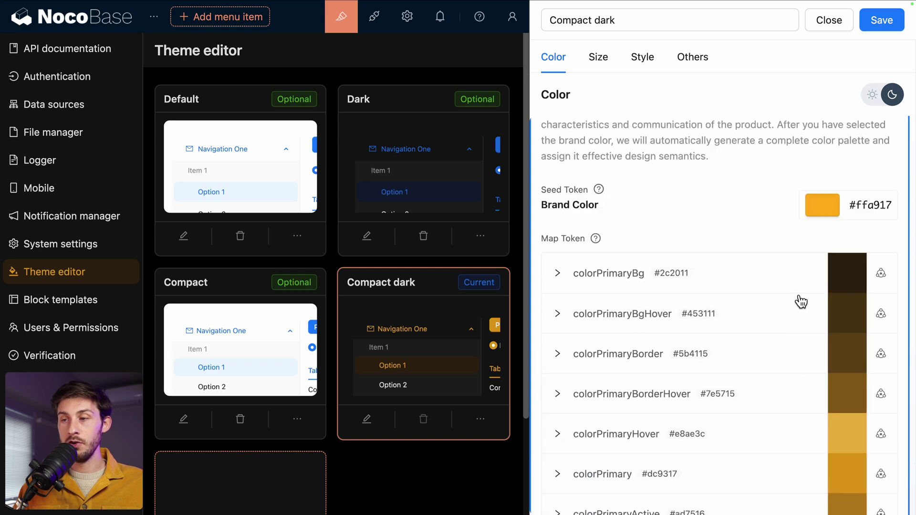
{"action": "left_click", "coordinate": [600, 62]}
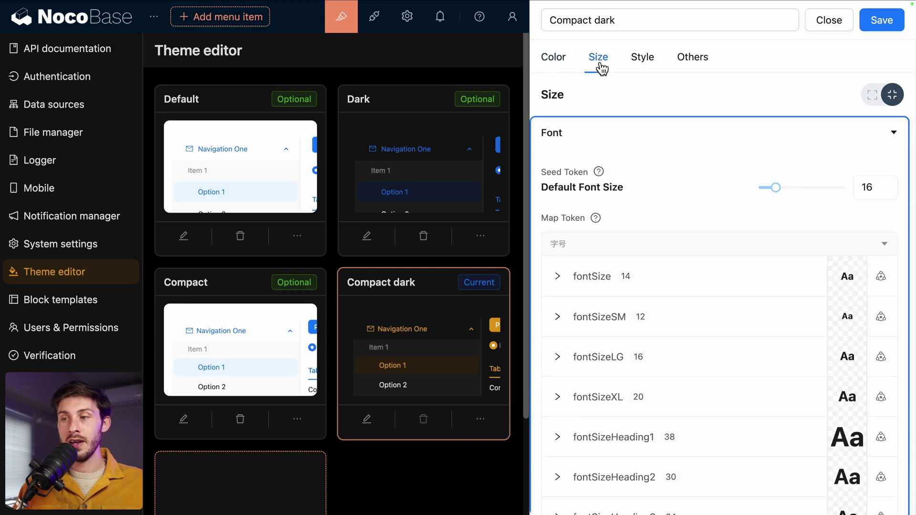
{"action": "left_click", "coordinate": [644, 59]}
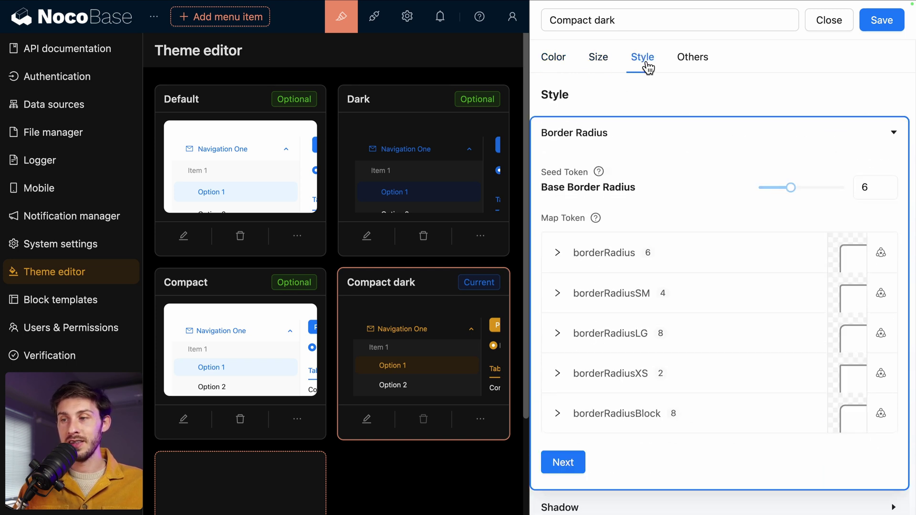
{"action": "left_click", "coordinate": [686, 70]}
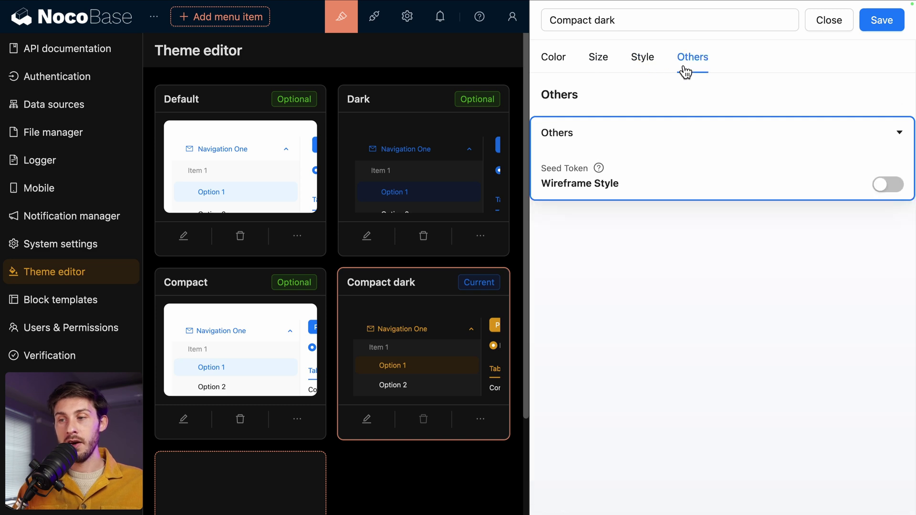
Step: Close the theme drawer and view the Admin role's system permissions in Roles & Permissions
{"action": "left_click", "coordinate": [58, 334]}
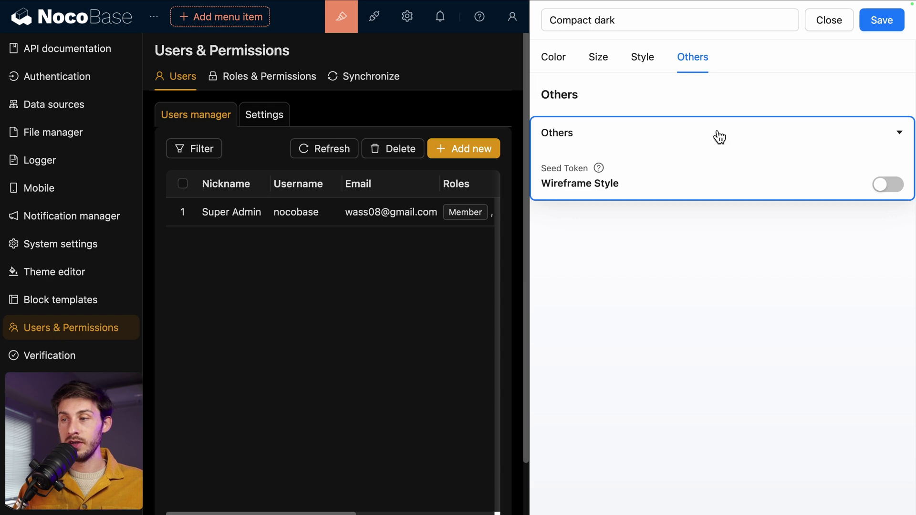
{"action": "left_click", "coordinate": [829, 24]}
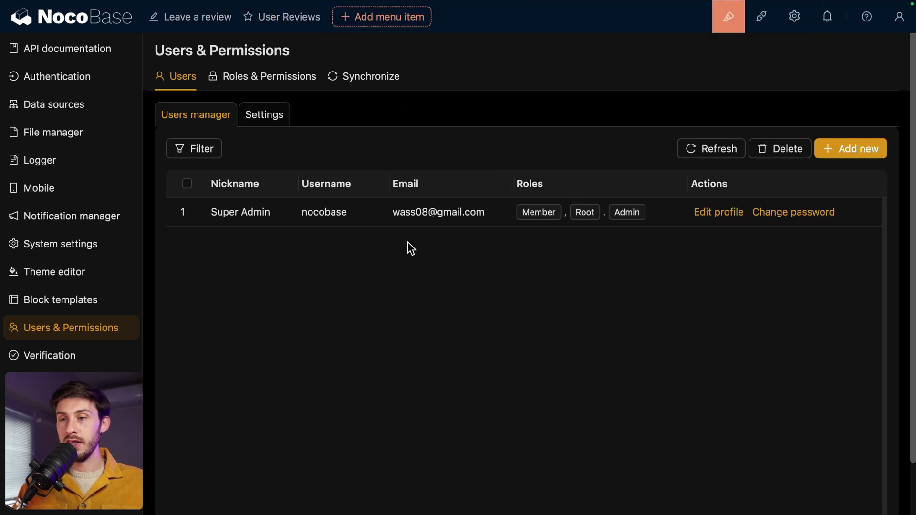
{"action": "left_click", "coordinate": [262, 78]}
{"action": "left_click", "coordinate": [284, 168]}
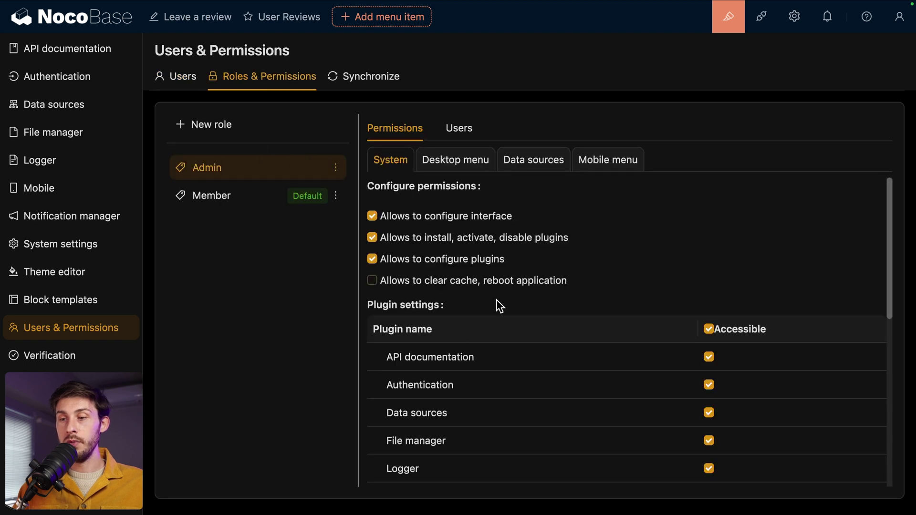